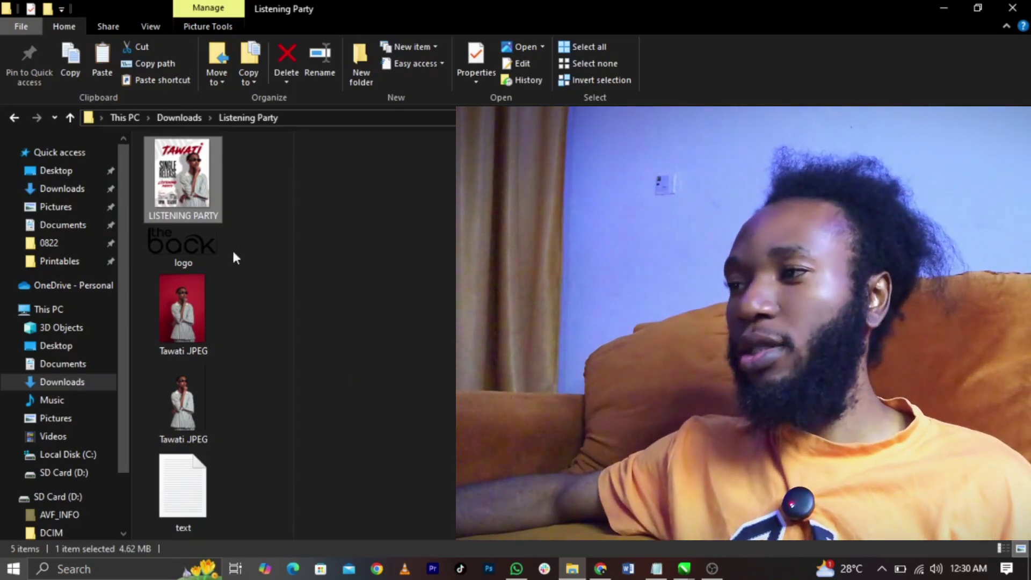
Check the logo, Tawati photos and text file in Downloads > Listening Party, then go to the blank CorelDRAW document
mouse_move(212, 257)
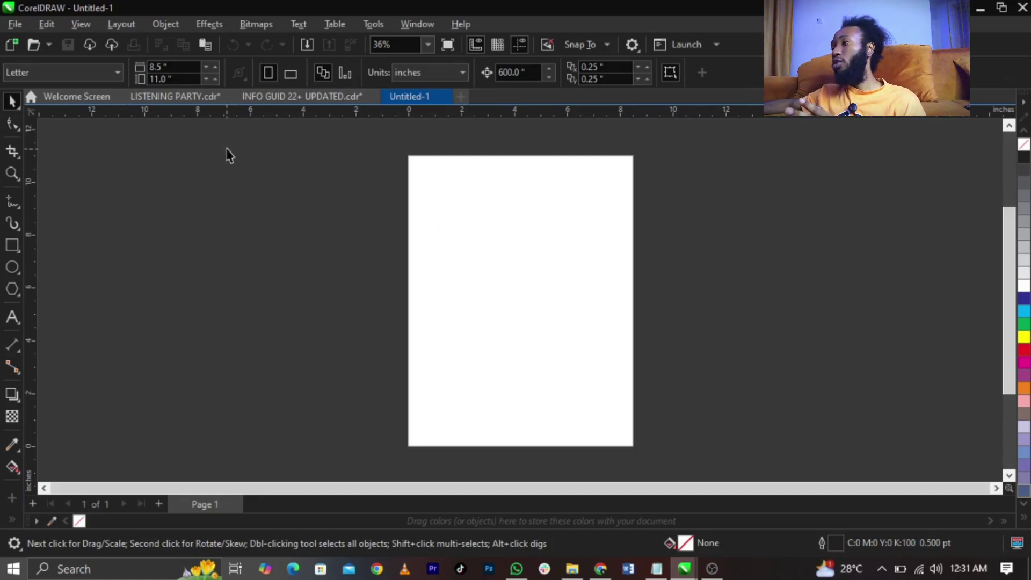
Switch the document units to pixels and resize the page to 1,080 × 1,350 px
click(423, 75)
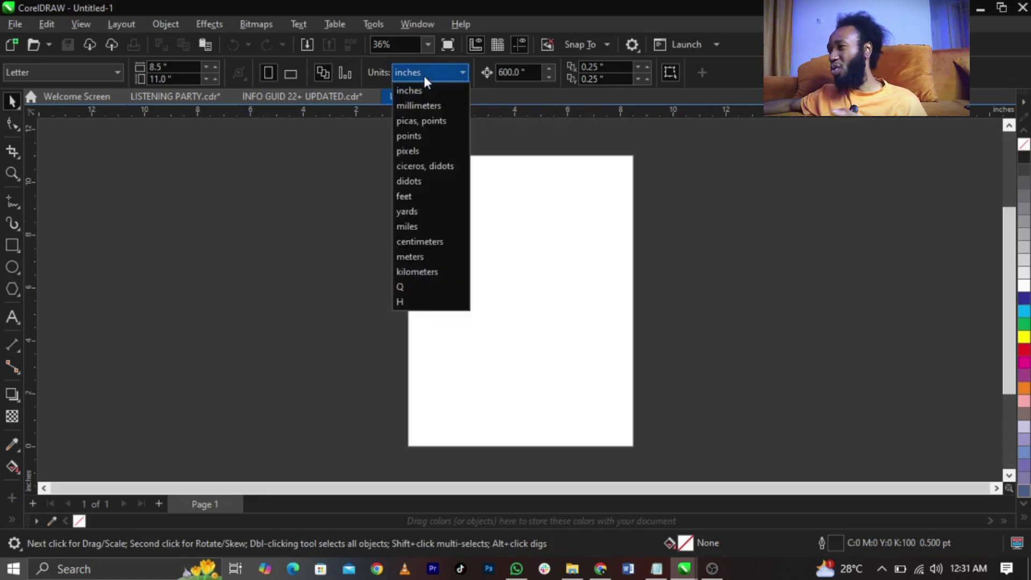
click(423, 151)
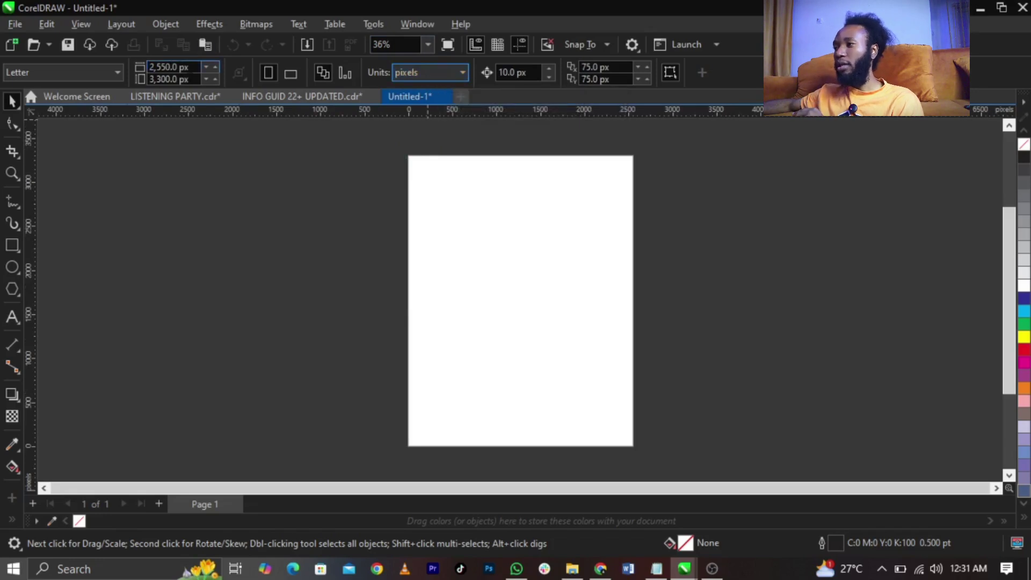
click(170, 67)
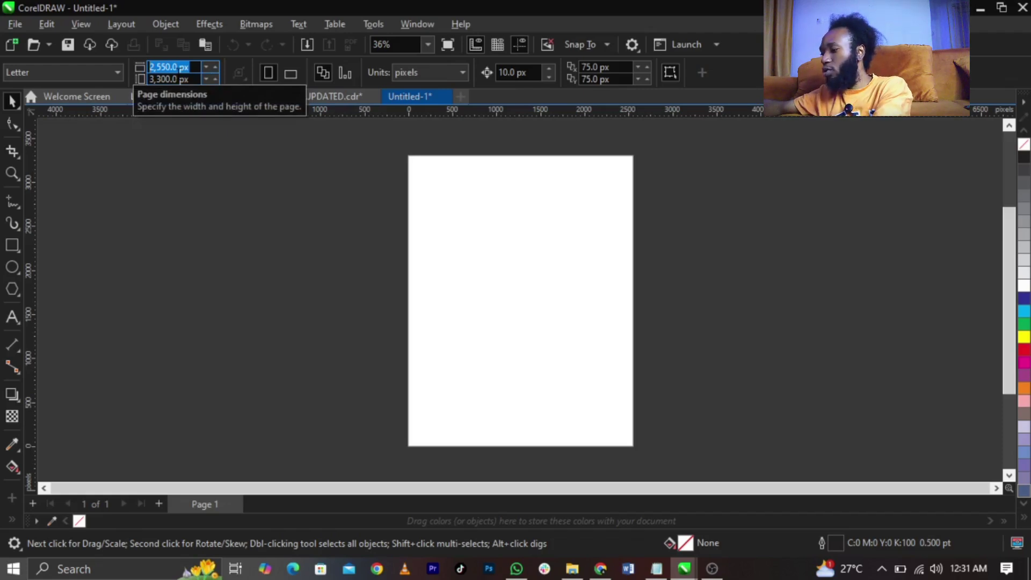
text(1080)
key(Tab)
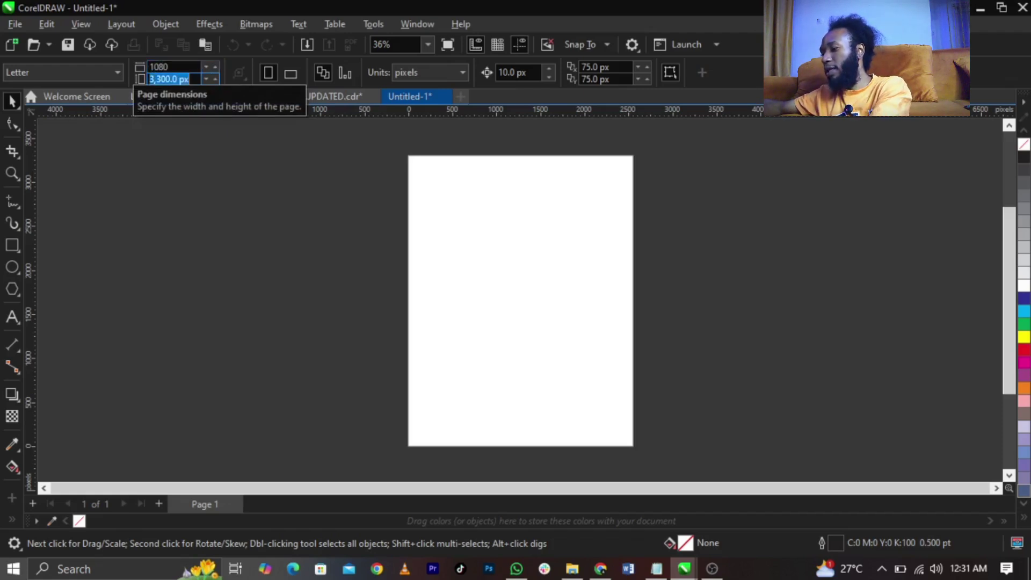
text(1350)
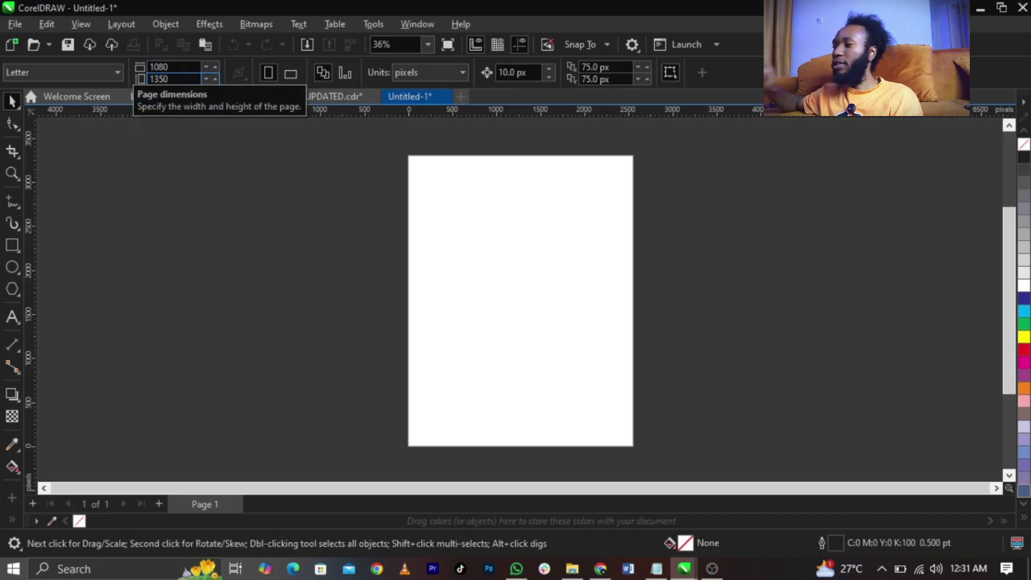
key(Return)
key(shift+F4)
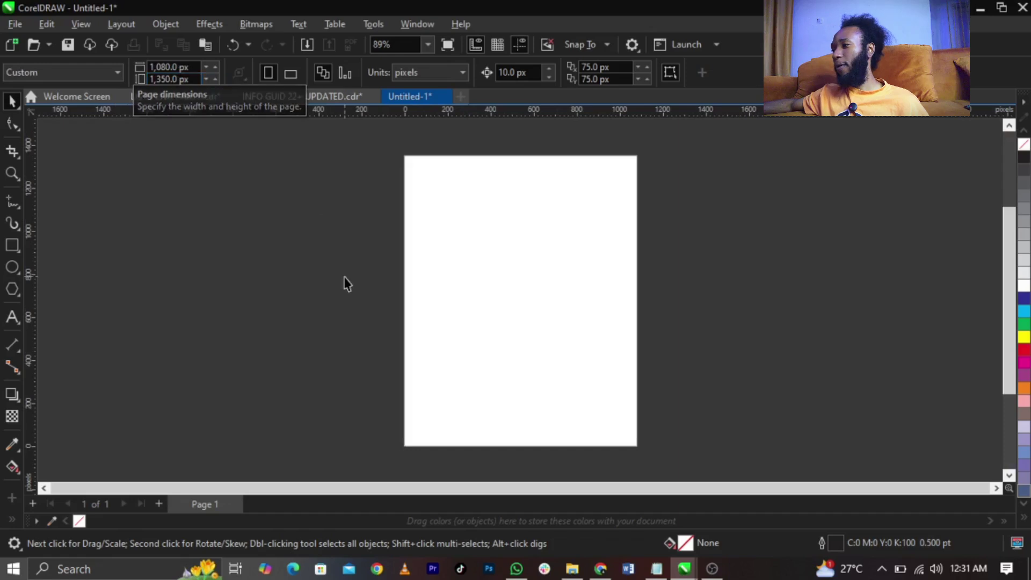
Create a 1,080 × 1,350 px page-sized rectangle centred on the page, with its outline set to None
double_click(17, 241)
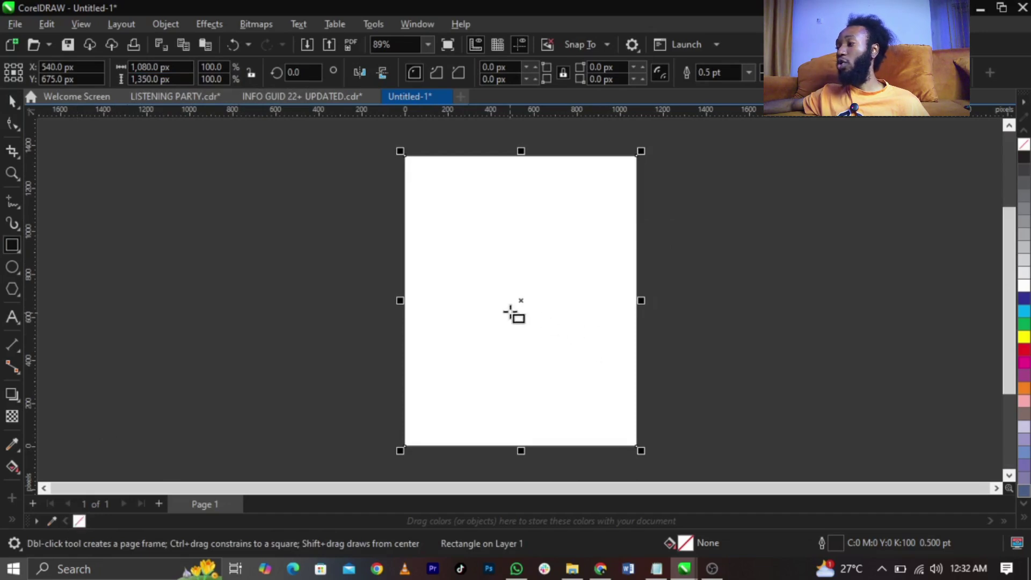
drag(520, 300, 536, 299)
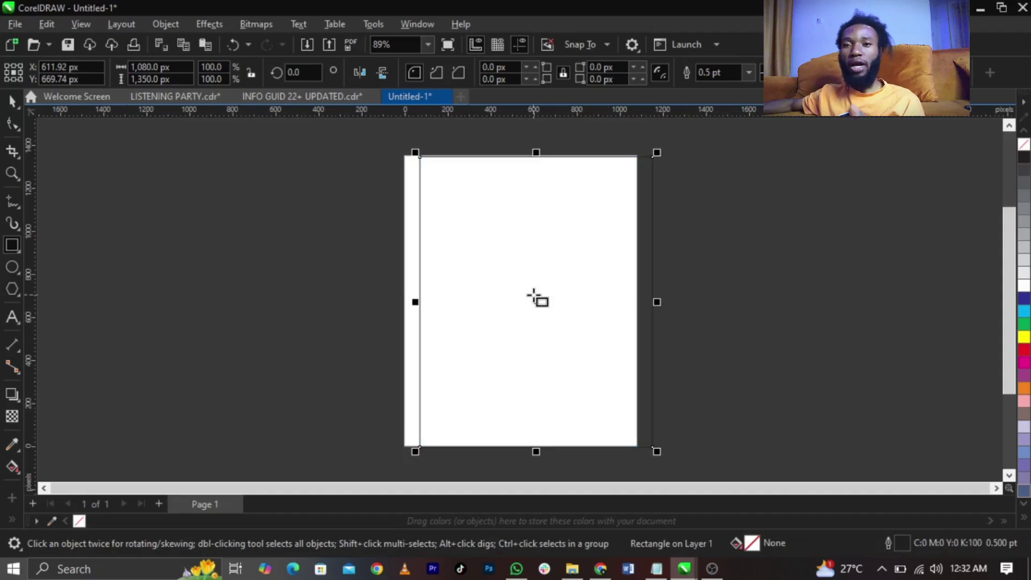
key(ctrl+z)
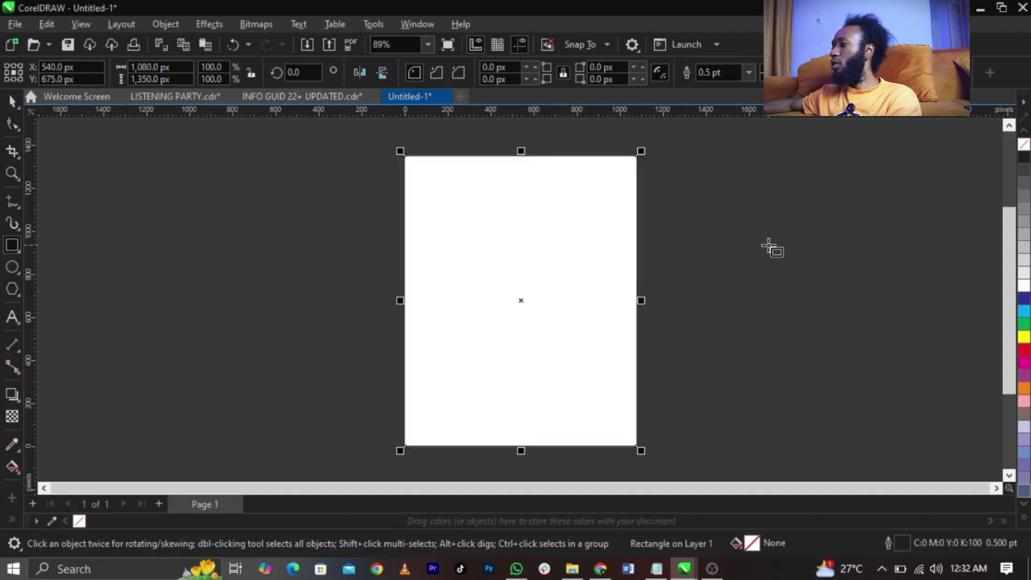
key(space)
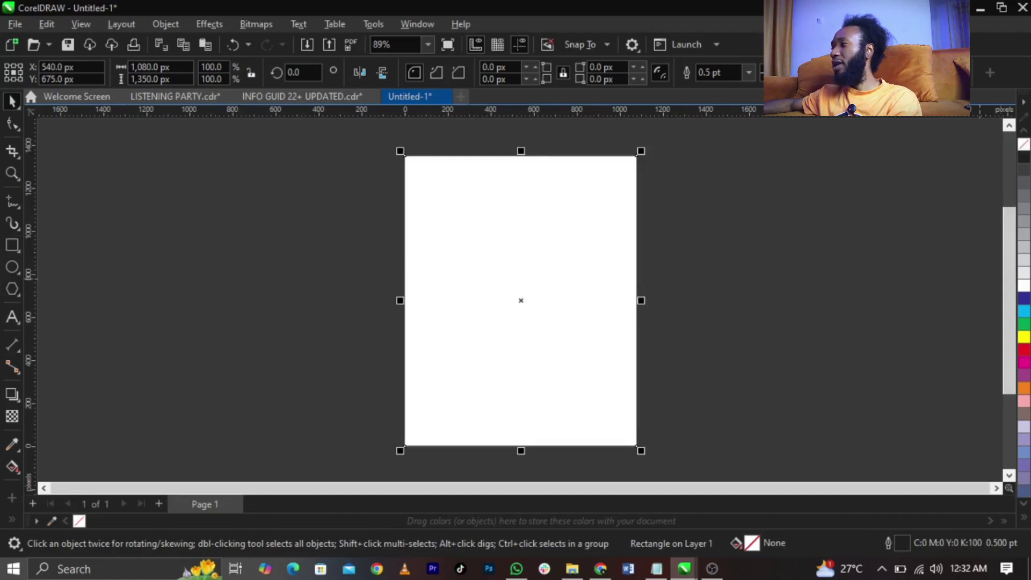
right_click(1023, 146)
drag(467, 291, 538, 298)
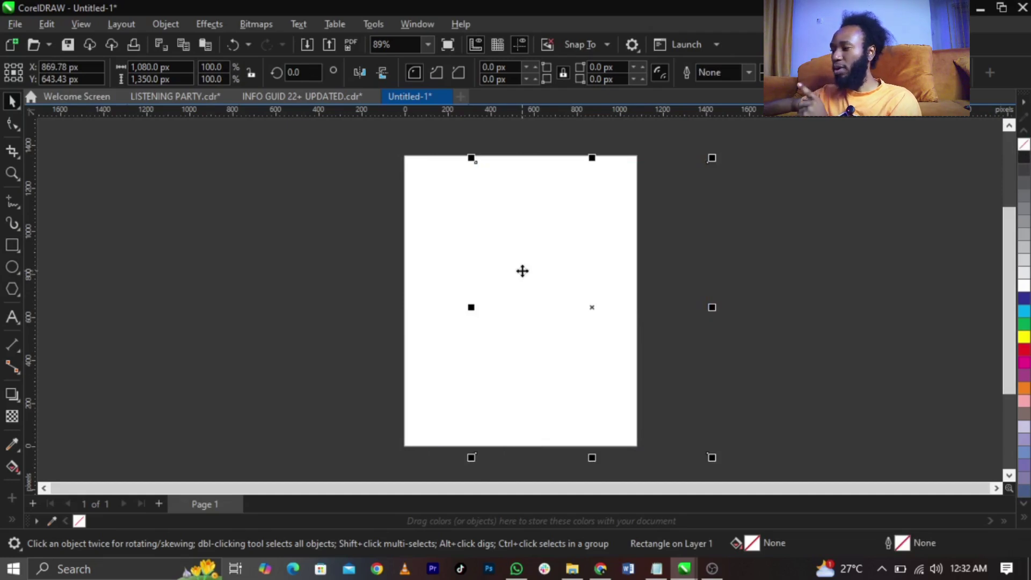
key(Escape)
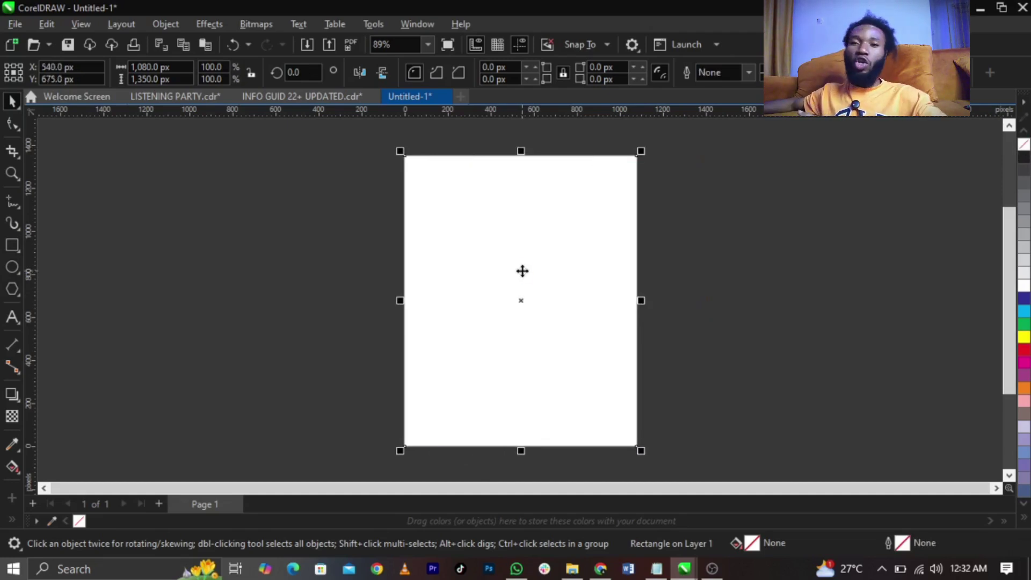
click(186, 267)
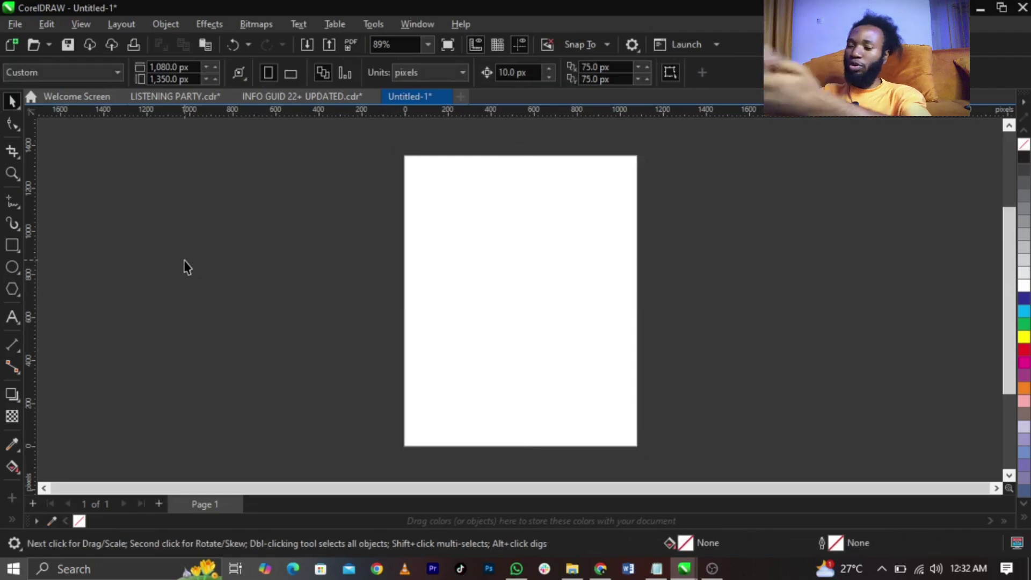
key(shift+F4)
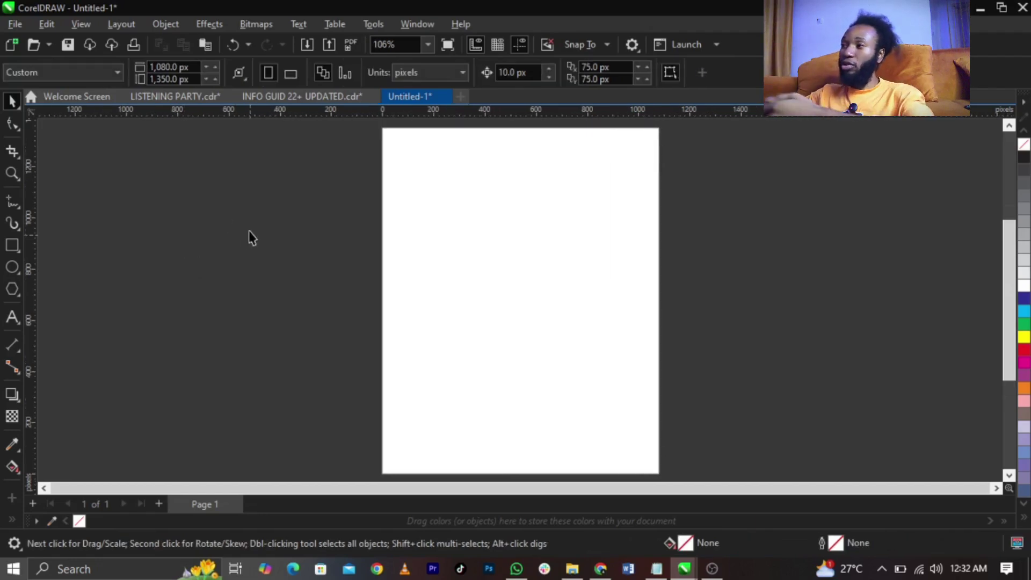
Import the 'the back' logo and the Tawati JPEG.png cutout from the Listening Party folder
click(23, 25)
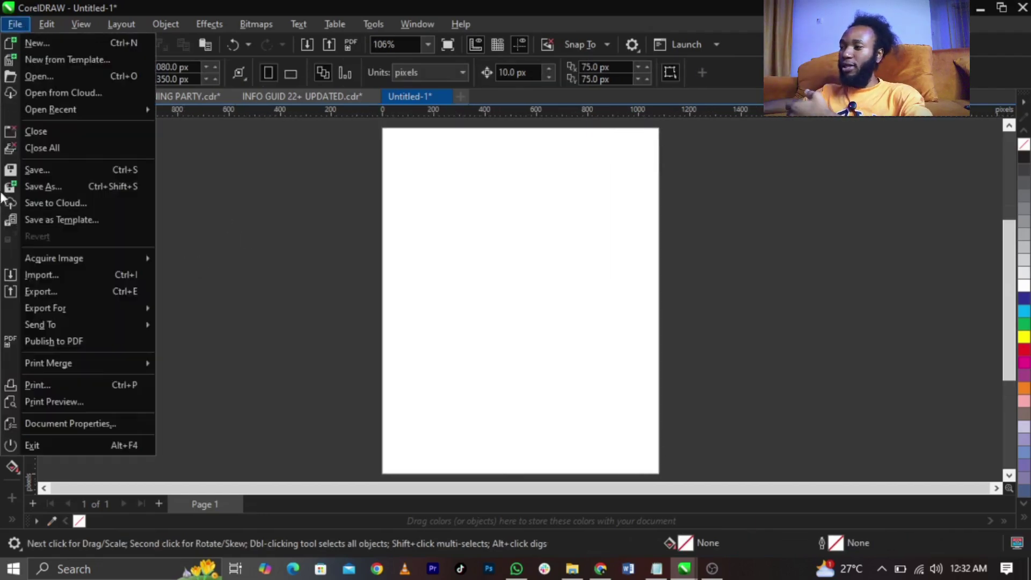
click(30, 280)
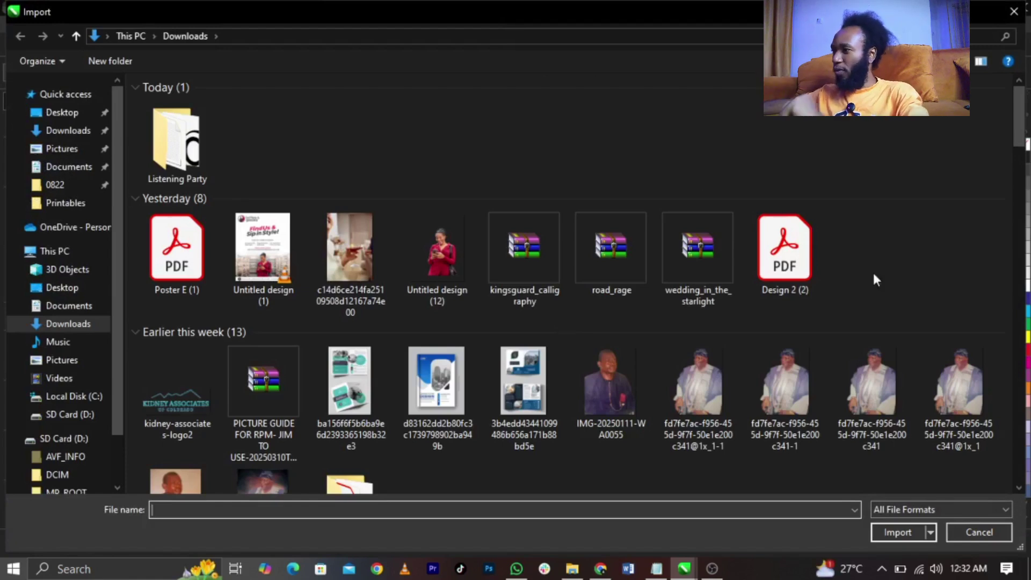
double_click(180, 161)
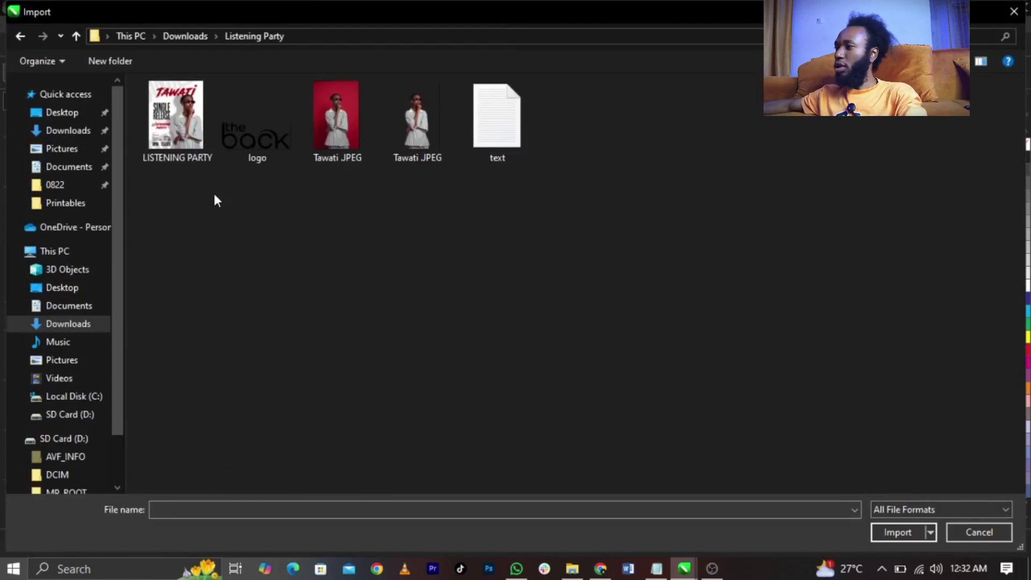
click(224, 159)
ctrl+click(418, 138)
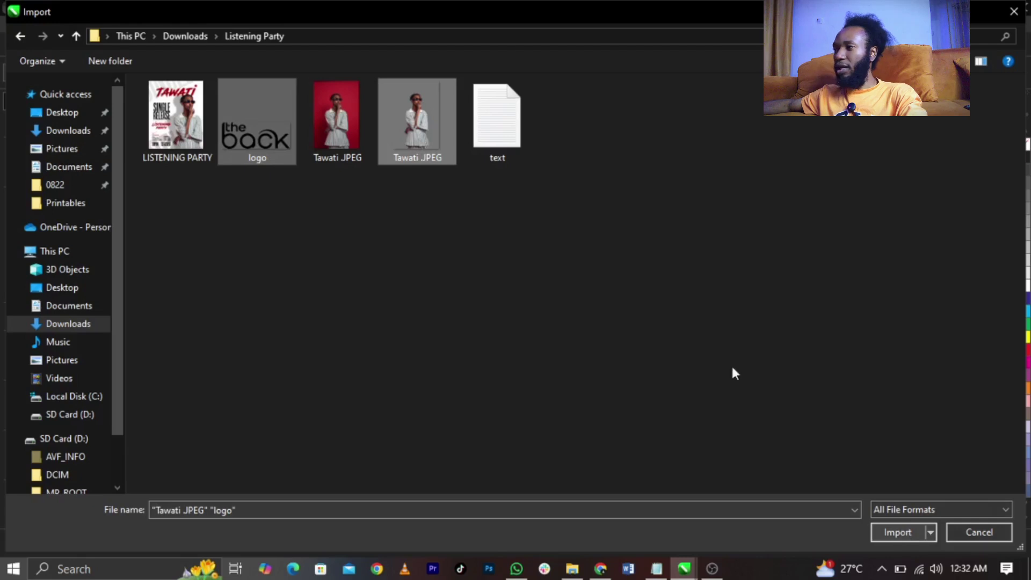
click(895, 535)
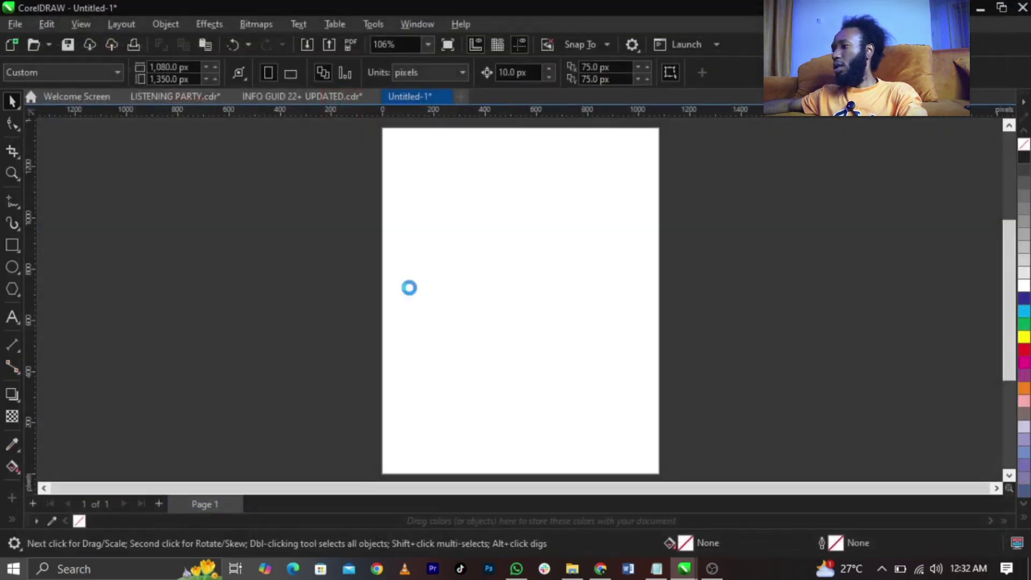
Place the logo and the Tawati cutout left of the page and scale both up
click(130, 182)
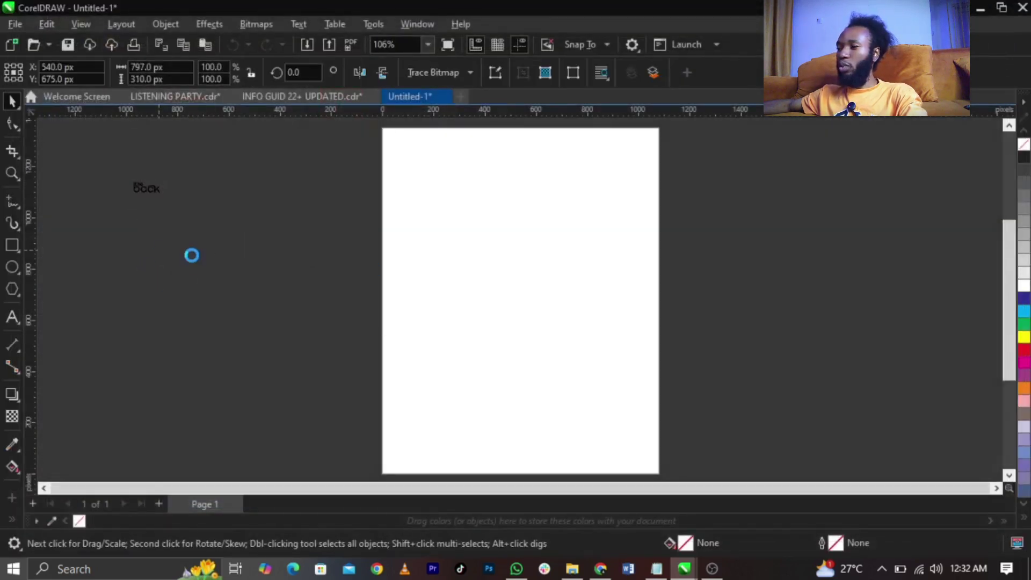
drag(144, 269, 185, 322)
click(156, 191)
drag(163, 195, 260, 256)
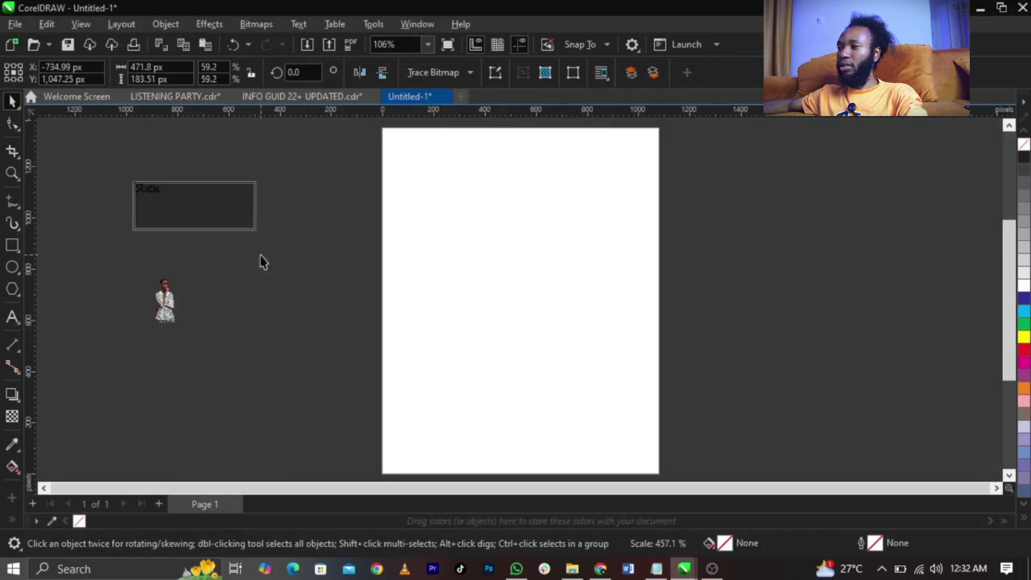
click(178, 323)
drag(189, 329, 310, 451)
click(292, 325)
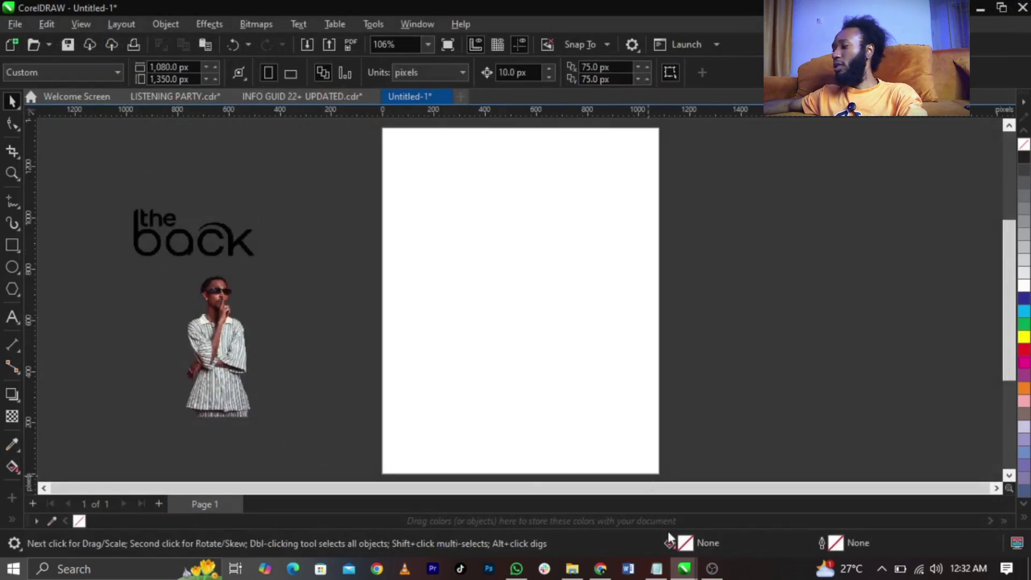
Show text.txt in Notepad and highlight the four font names listed under FONT USED
click(666, 576)
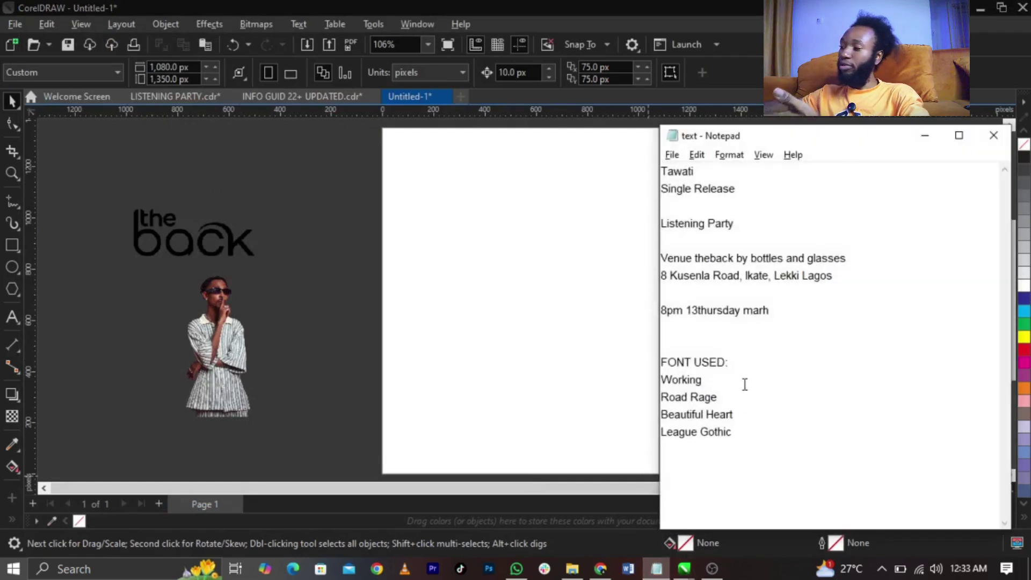
drag(749, 429, 657, 380)
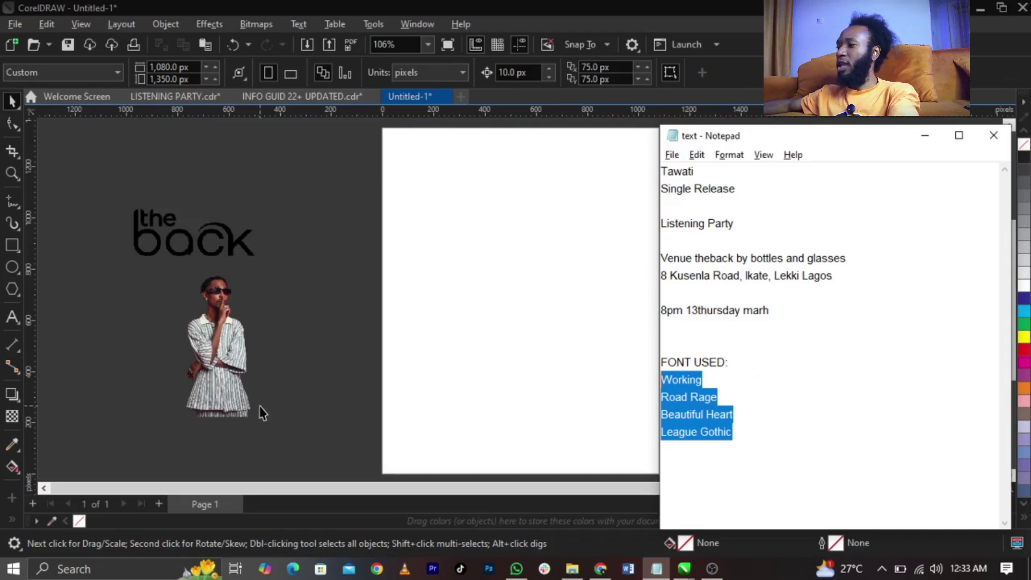
click(243, 391)
Move the Tawati cutout onto the page and enlarge it, shifting it up and right
drag(504, 377, 536, 377)
click(567, 343)
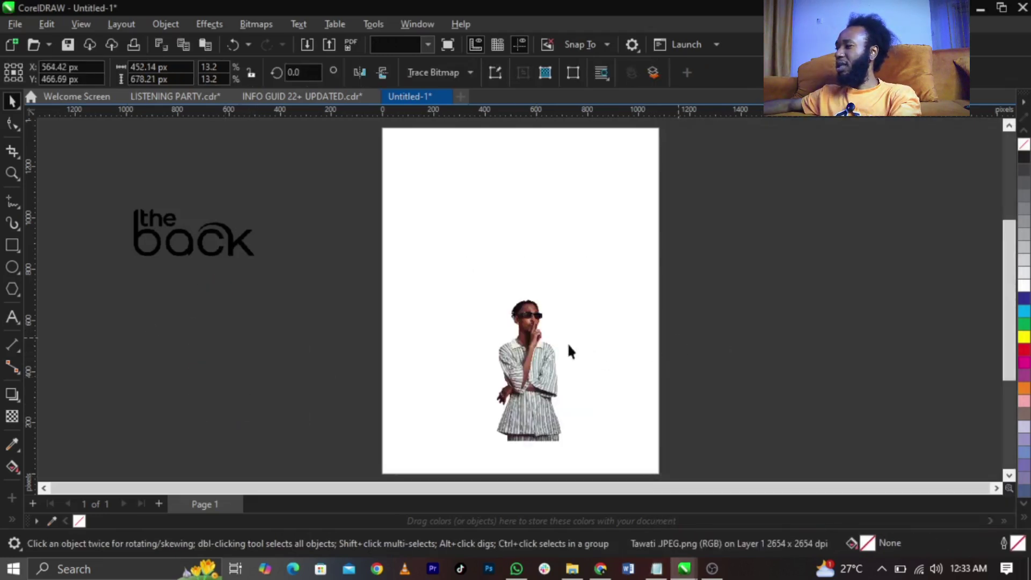
click(551, 348)
drag(589, 262, 649, 171)
drag(553, 334, 574, 308)
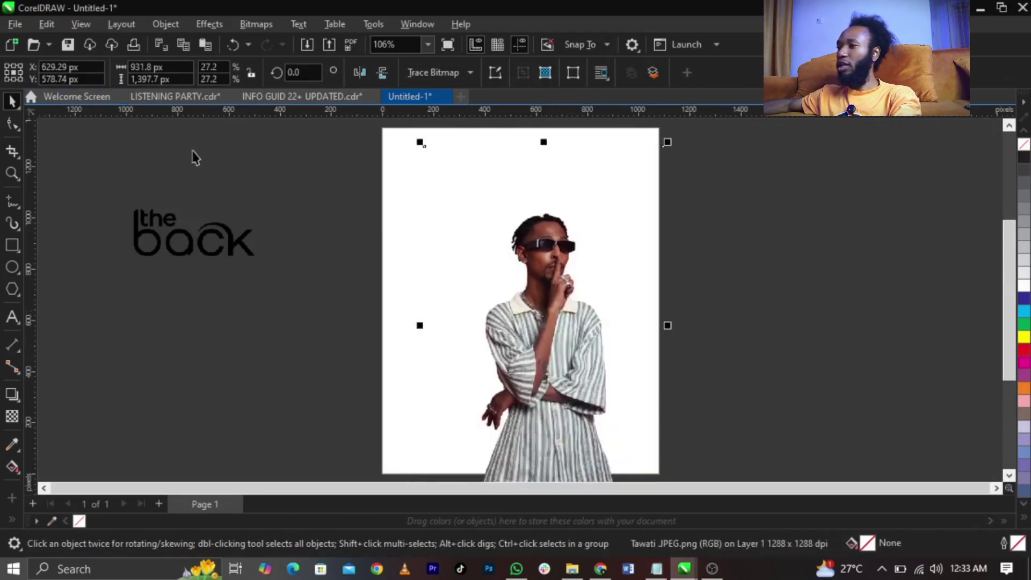
Crop the photo frame's top, left and right edges inward with the Shape tool
click(11, 125)
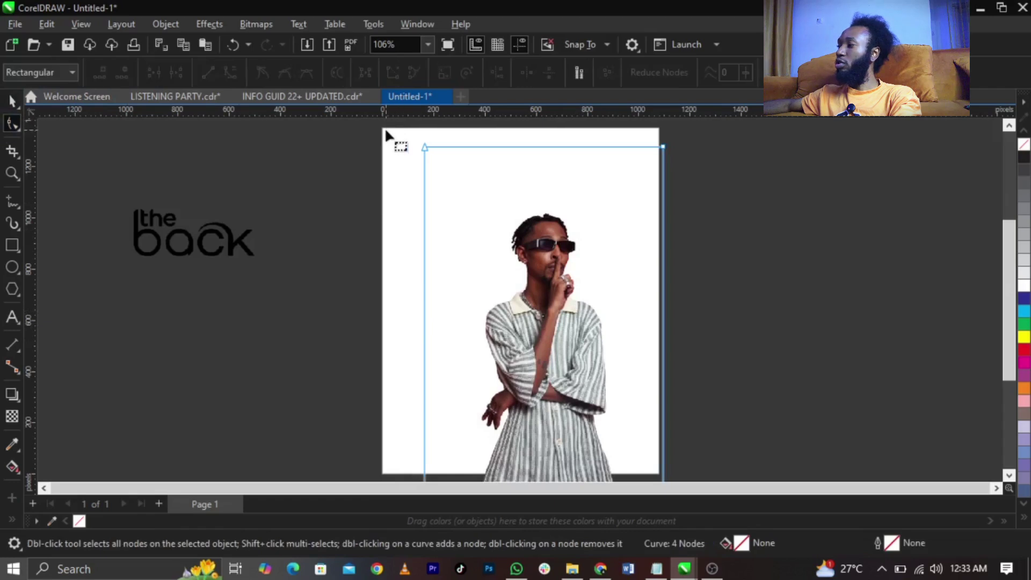
drag(660, 148, 669, 206)
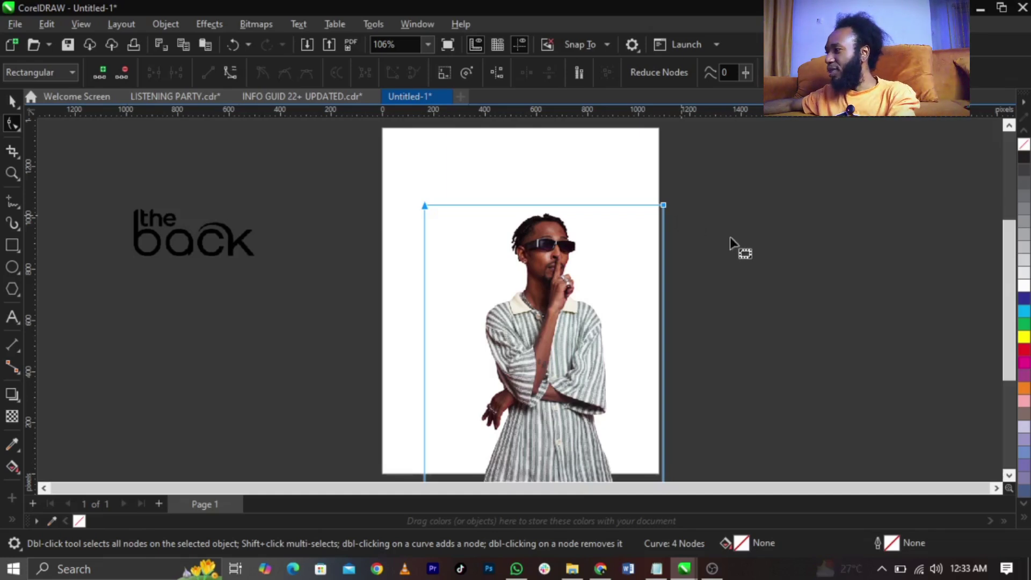
scroll(411, 231, down, 1)
drag(362, 184, 460, 456)
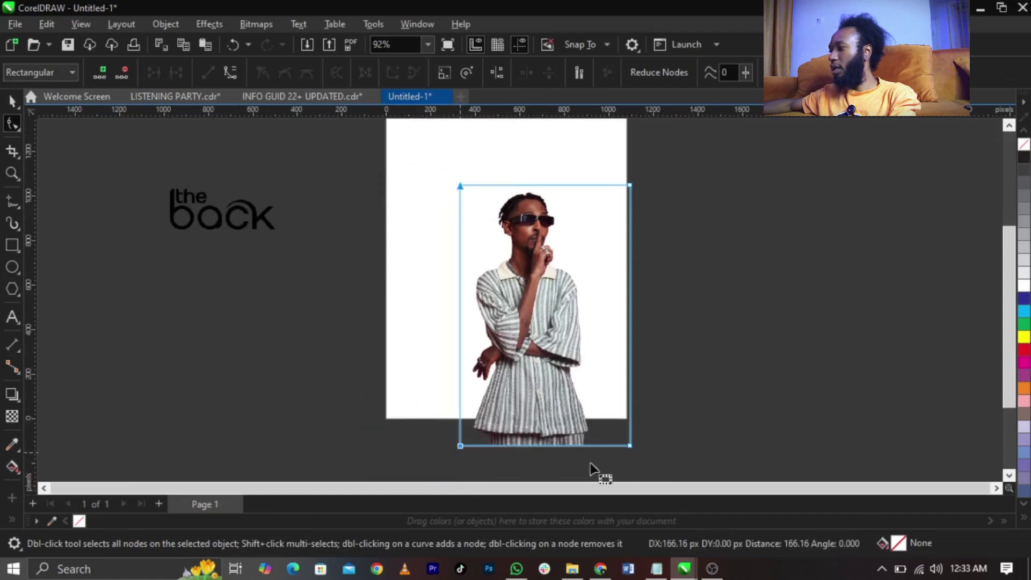
drag(611, 459, 701, 134)
drag(630, 446, 596, 448)
key(space)
Nudge the photo right and enlarge it to 659.51 × 1,252.45 px (29.1%)
scroll(426, 395, down, 4)
scroll(494, 330, up, 4)
drag(475, 368, 483, 369)
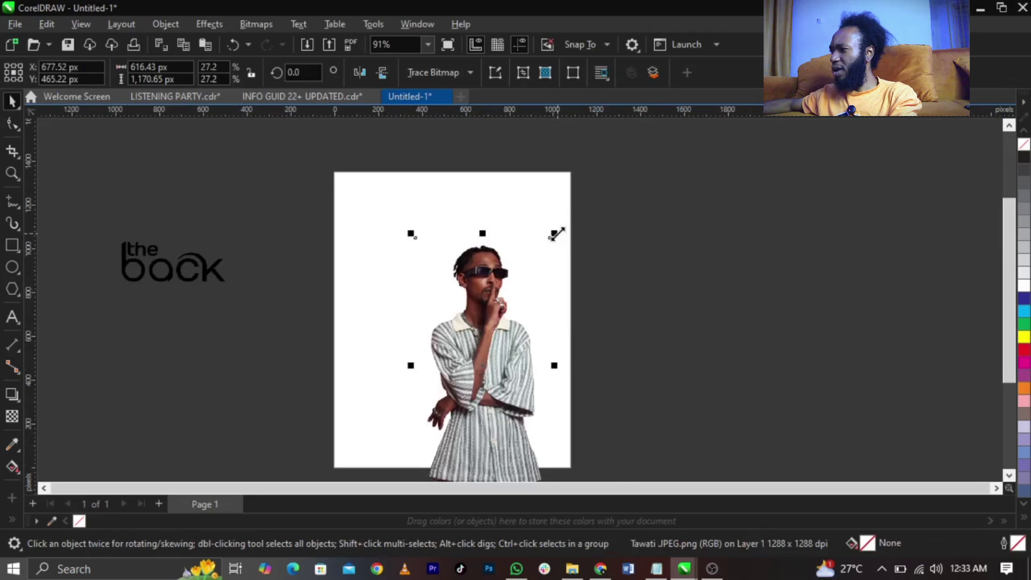
drag(556, 234, 564, 217)
drag(512, 294, 515, 305)
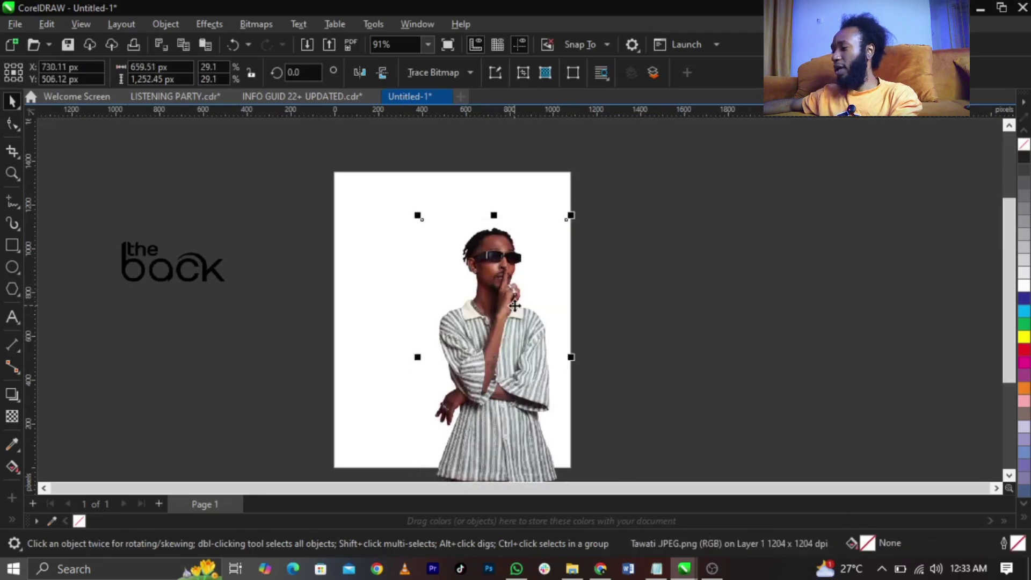
scroll(515, 305, up, 2)
scroll(522, 348, down, 1)
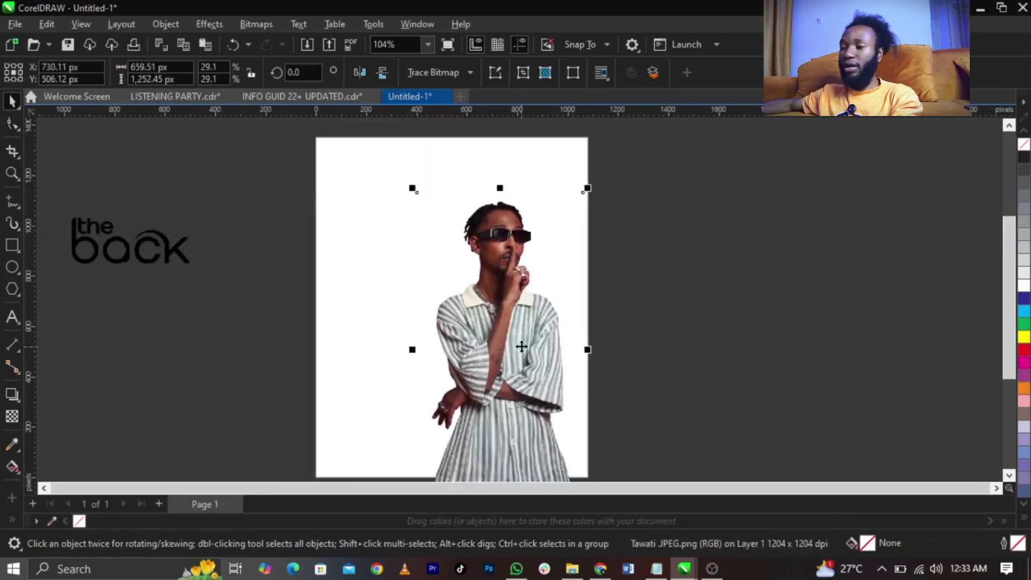
Place the photo inside the white page rectangle with PowerClip Inside
right_click(482, 314)
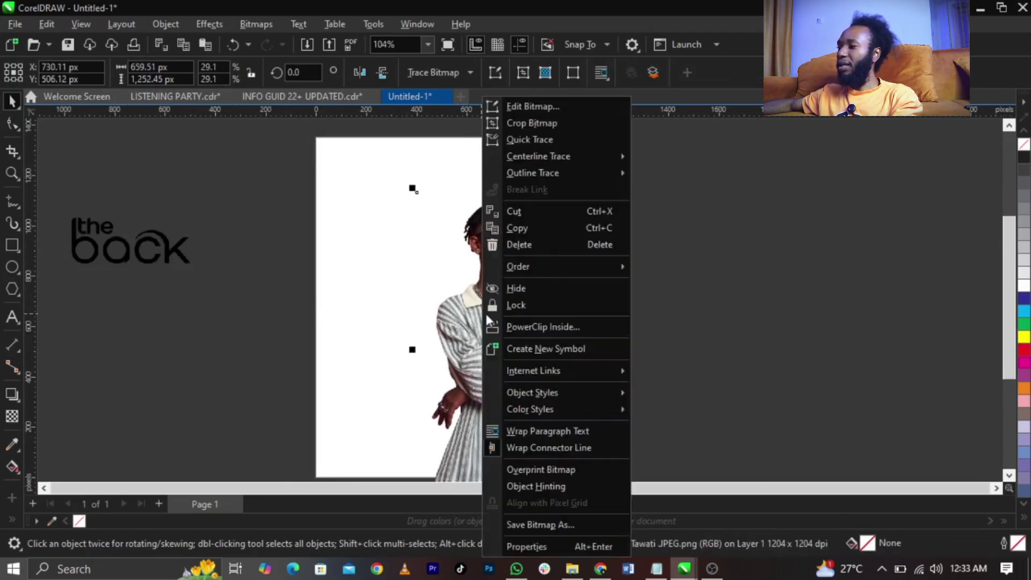
click(525, 323)
click(400, 299)
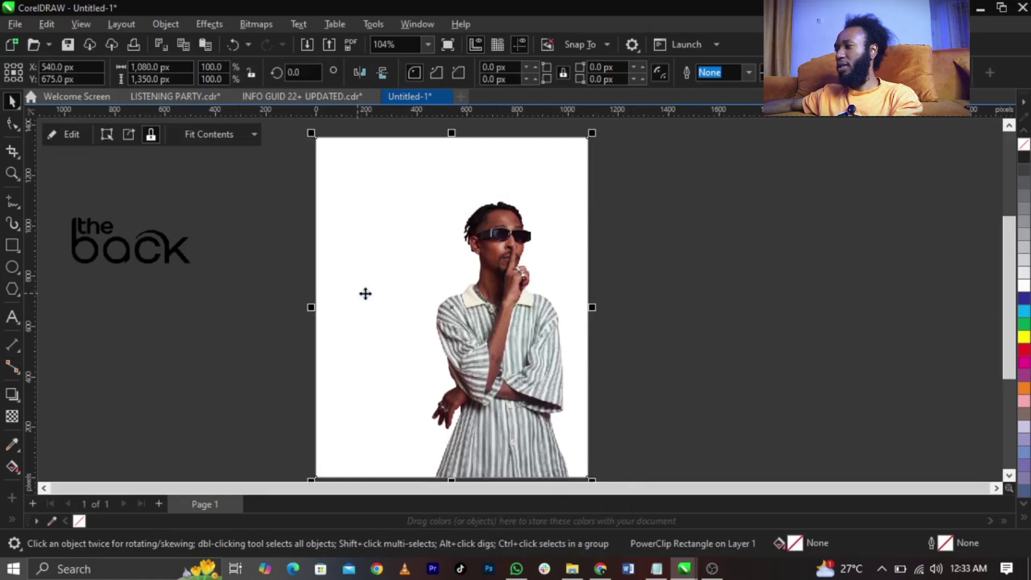
scroll(360, 241, down, 1)
key(z)
drag(328, 144, 580, 433)
key(space)
Reposition the photo inside the frame and enlarge it to 707.96 × 1,344.46 px (31.2%)
double_click(575, 370)
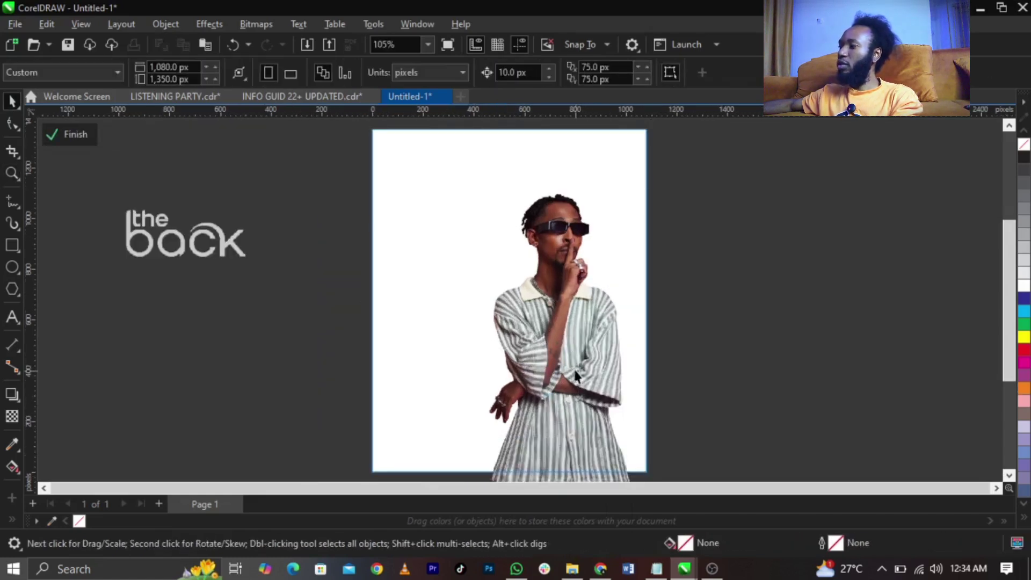
drag(574, 354, 573, 355)
drag(648, 177, 652, 169)
drag(607, 294, 608, 297)
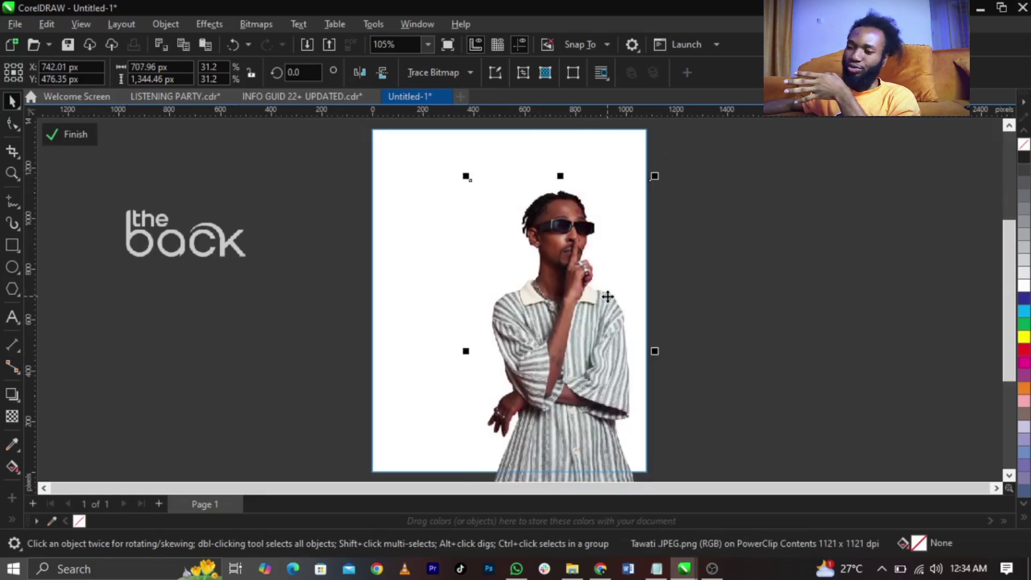
Add a grey drop shadow to the photo with Shadow Feathering set to 5
click(12, 395)
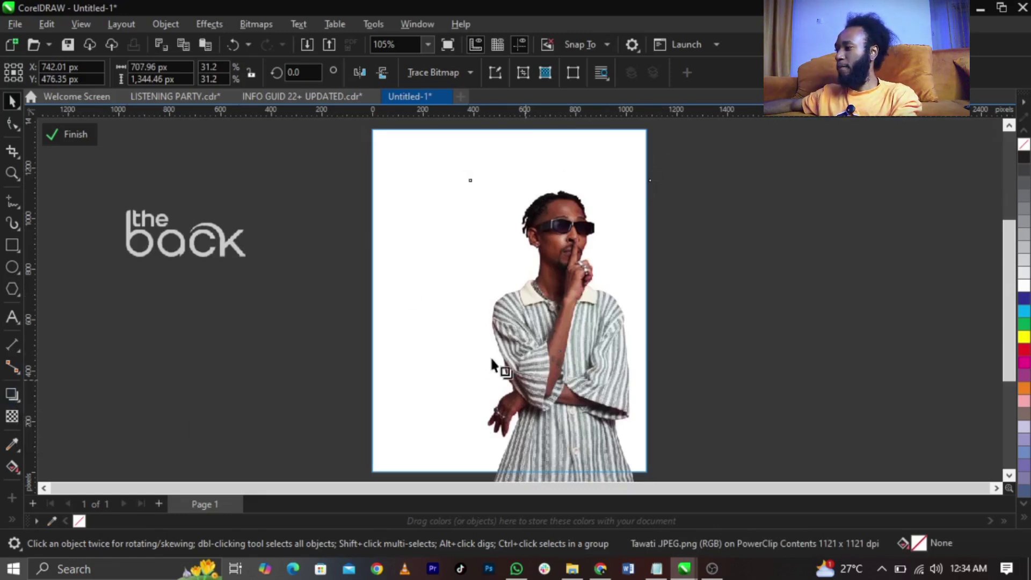
drag(486, 357, 652, 364)
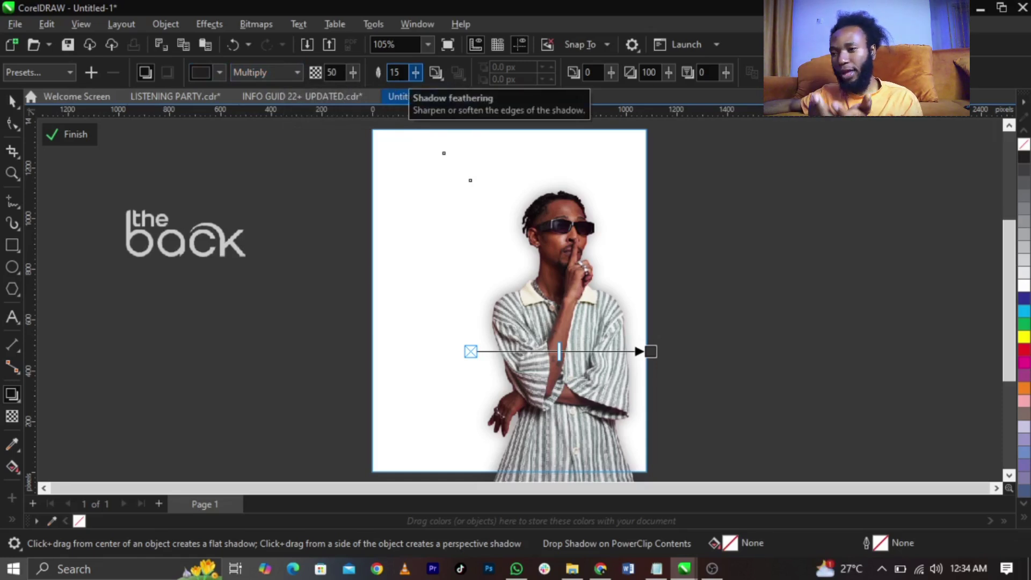
text(5)
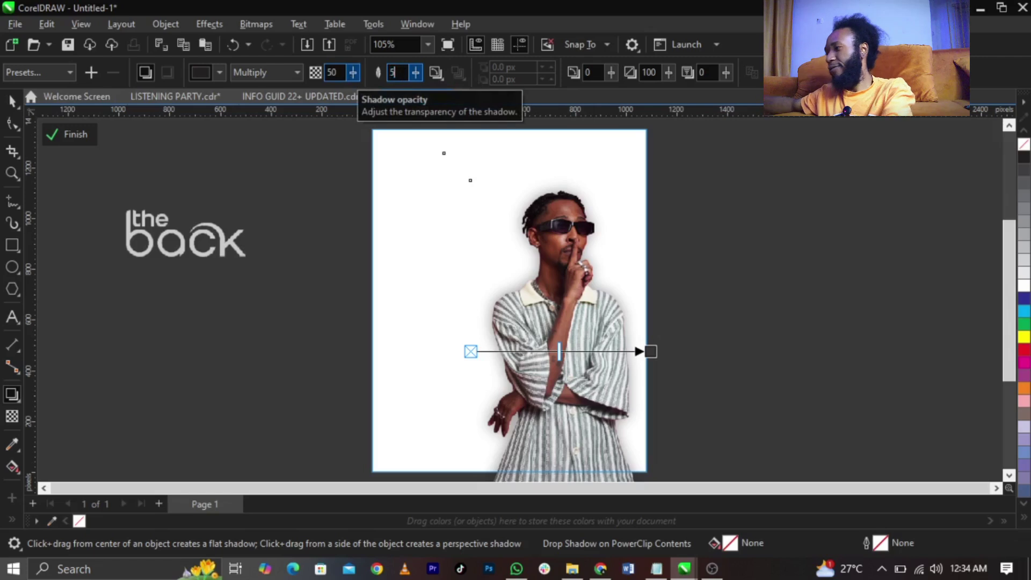
key(Return)
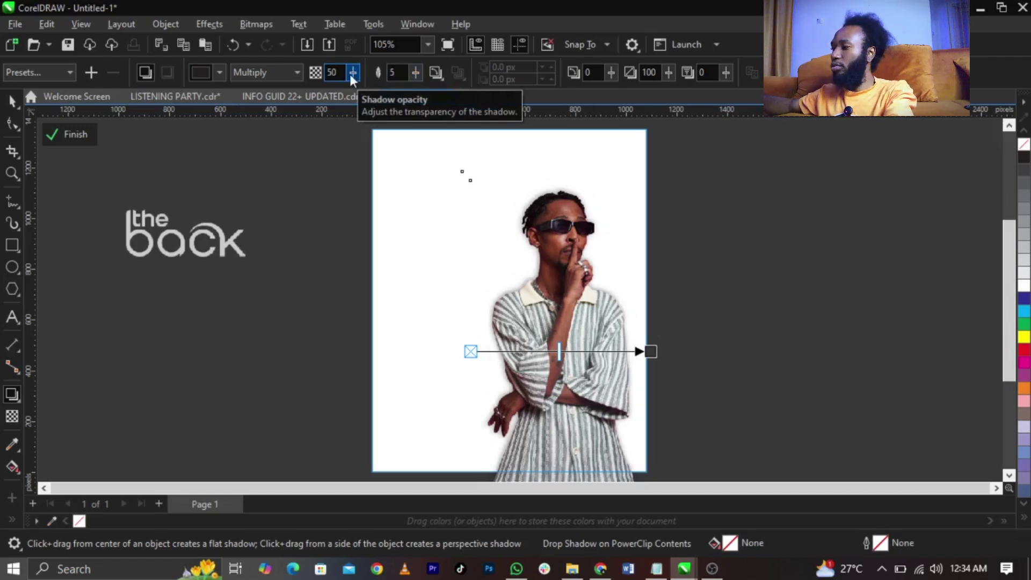
key(space)
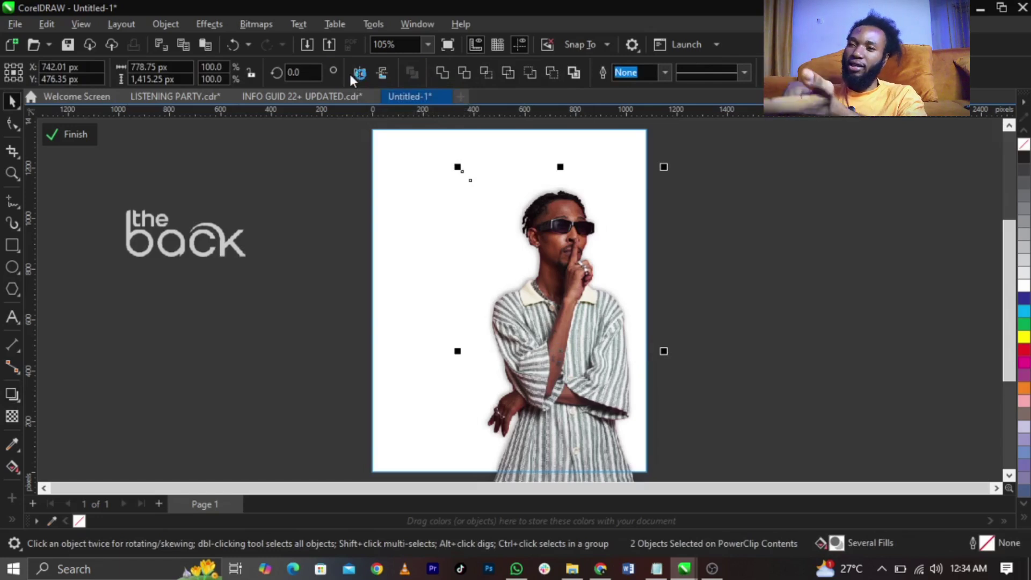
Shift the rectangle inside the frame about 20 px left, then finish editing the frame contents
click(793, 255)
click(517, 336)
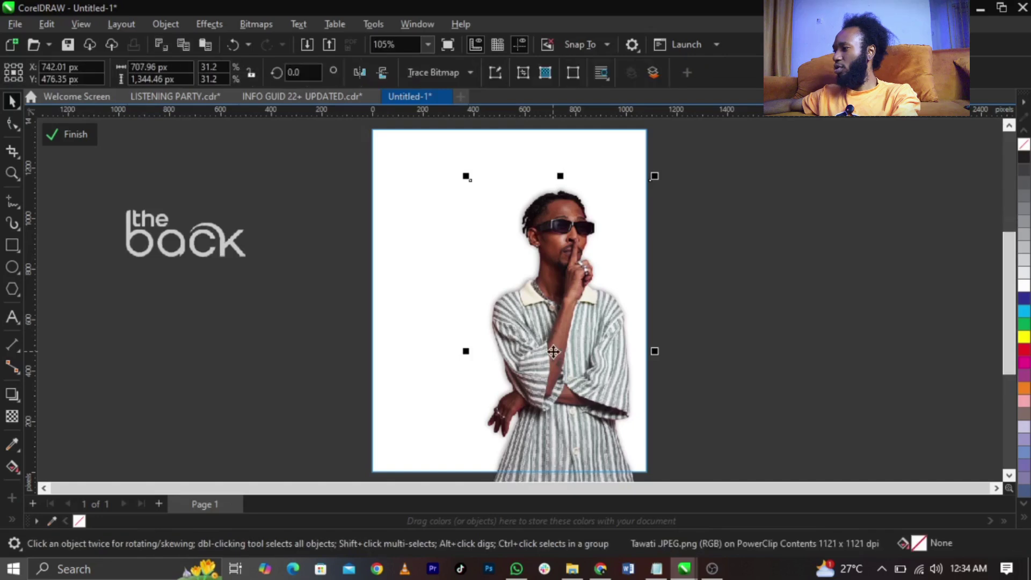
scroll(465, 292, up, 1)
click(443, 301)
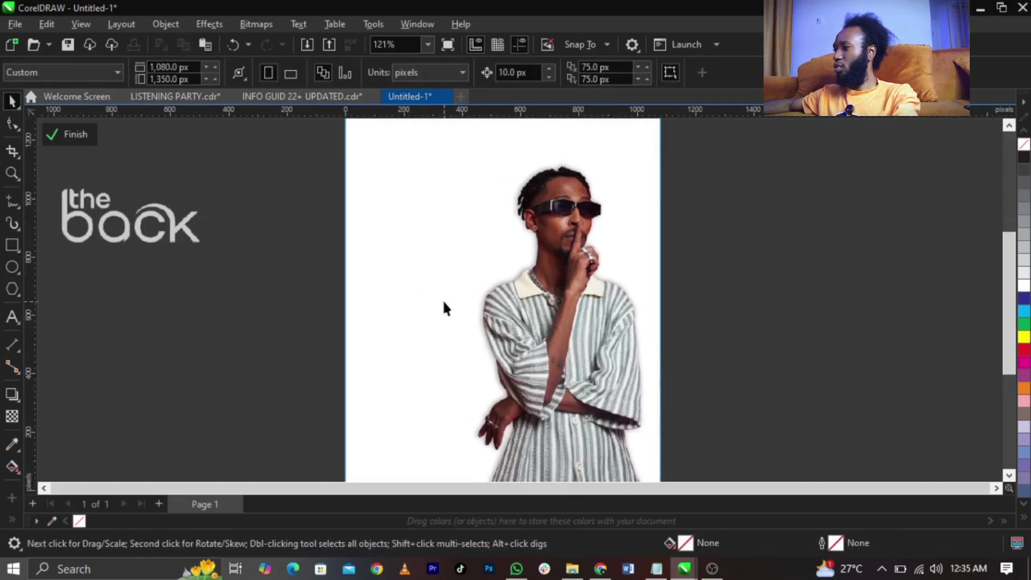
click(446, 301)
drag(453, 304, 433, 309)
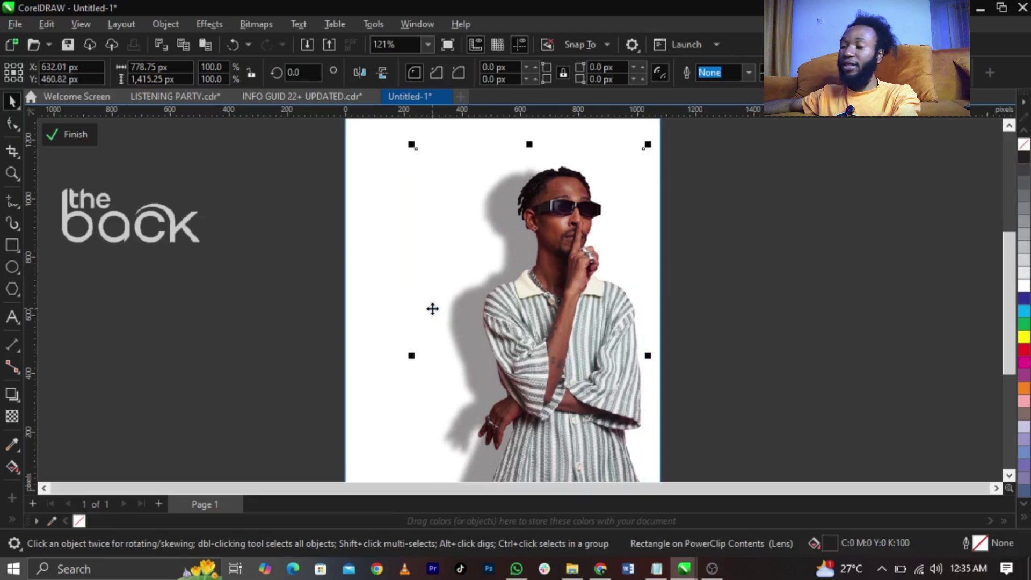
scroll(433, 308, down, 2)
ctrl+click(667, 284)
click(667, 283)
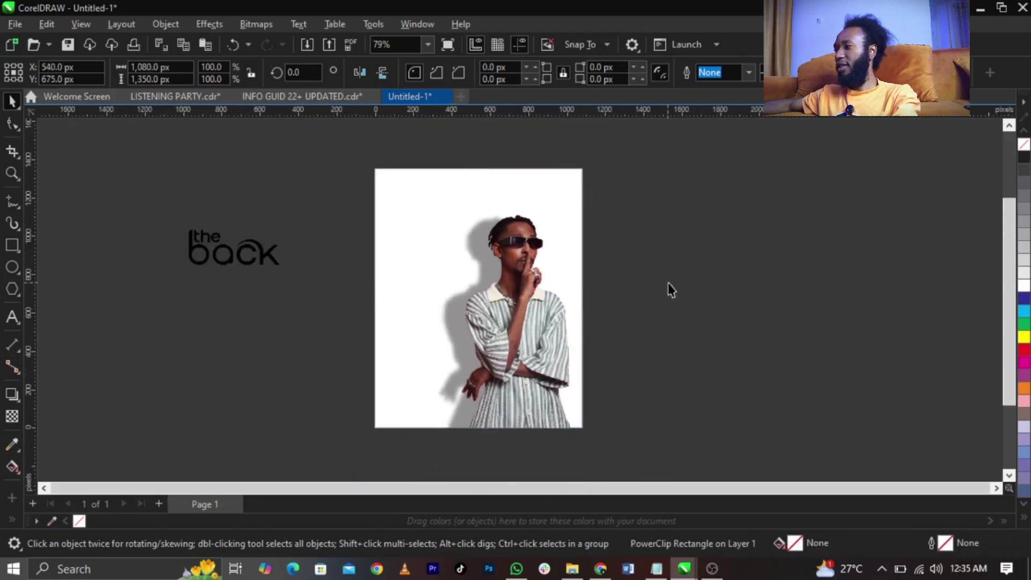
key(z)
drag(608, 153, 361, 430)
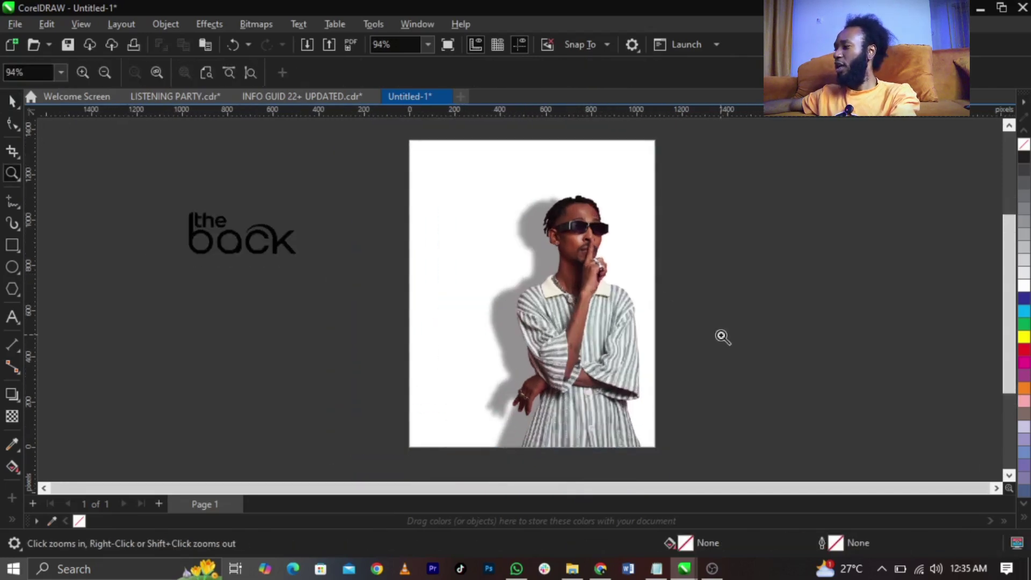
key(space)
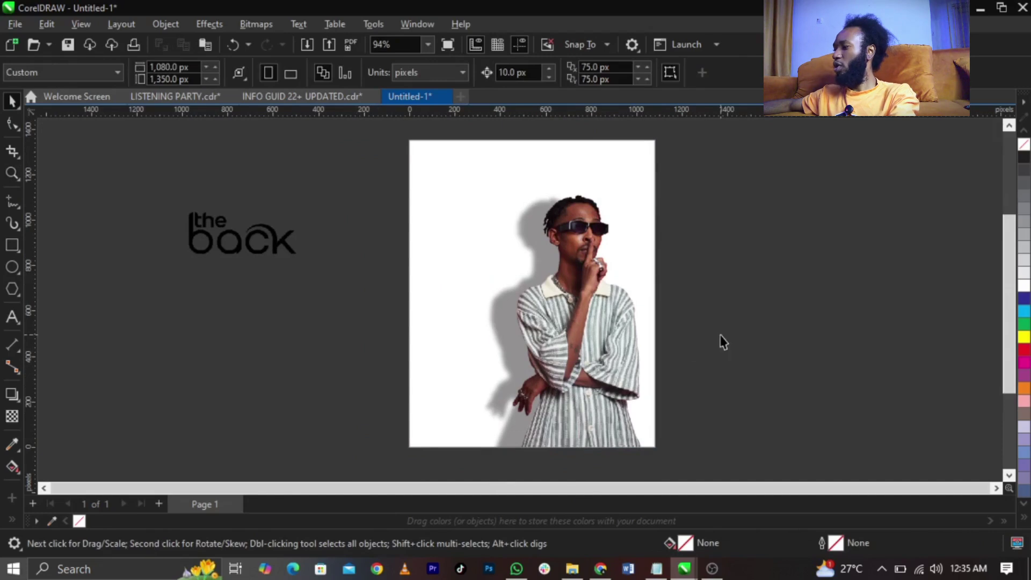
Cut the Tawati, Single Release and Listening Party lines from the Notepad notes
click(656, 568)
drag(736, 193, 632, 163)
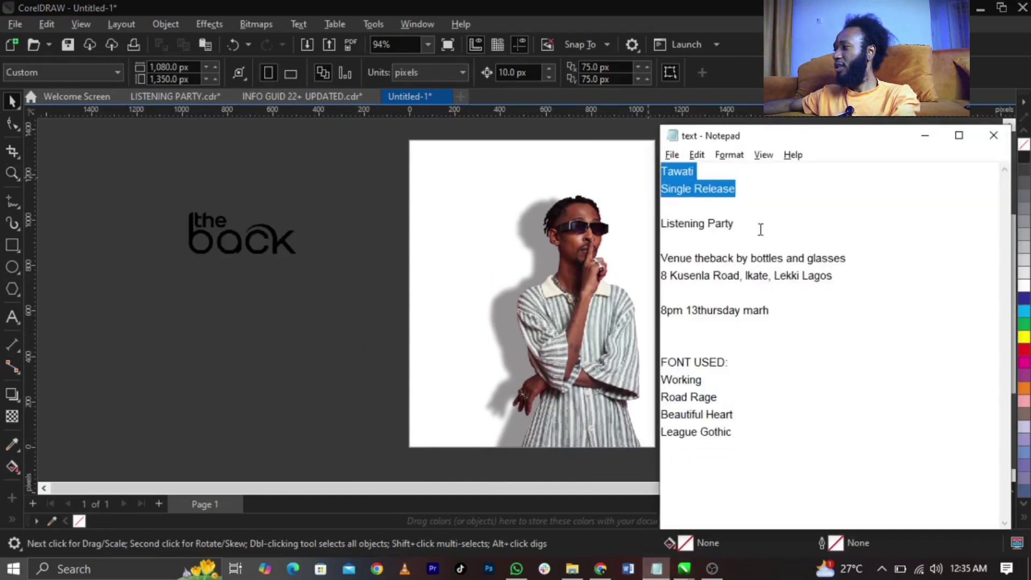
drag(761, 229, 626, 171)
key(ctrl+x)
Paste the lines as text over the photo and break them apart with Ctrl+K
click(341, 297)
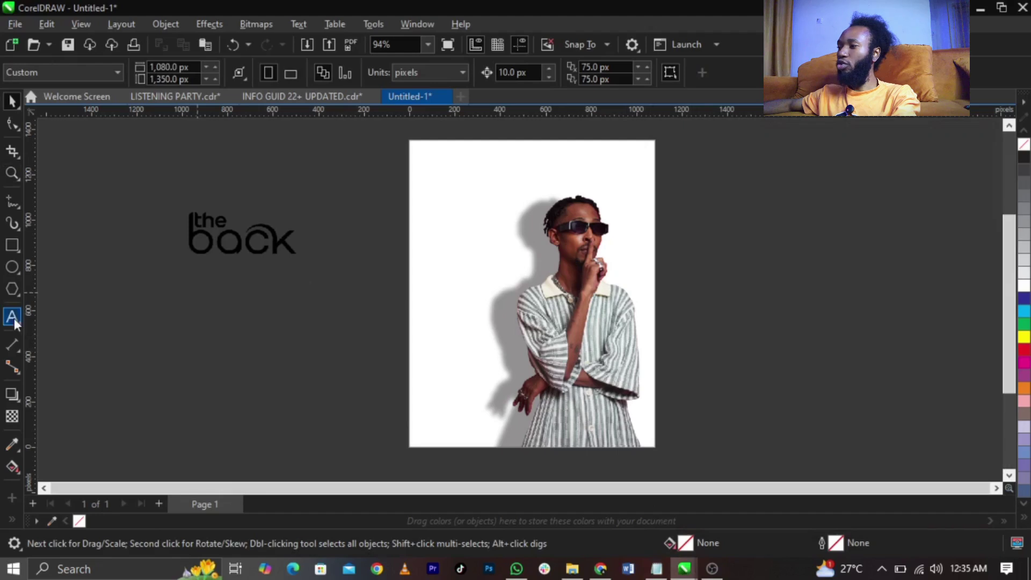
click(13, 317)
click(444, 262)
key(ctrl+v)
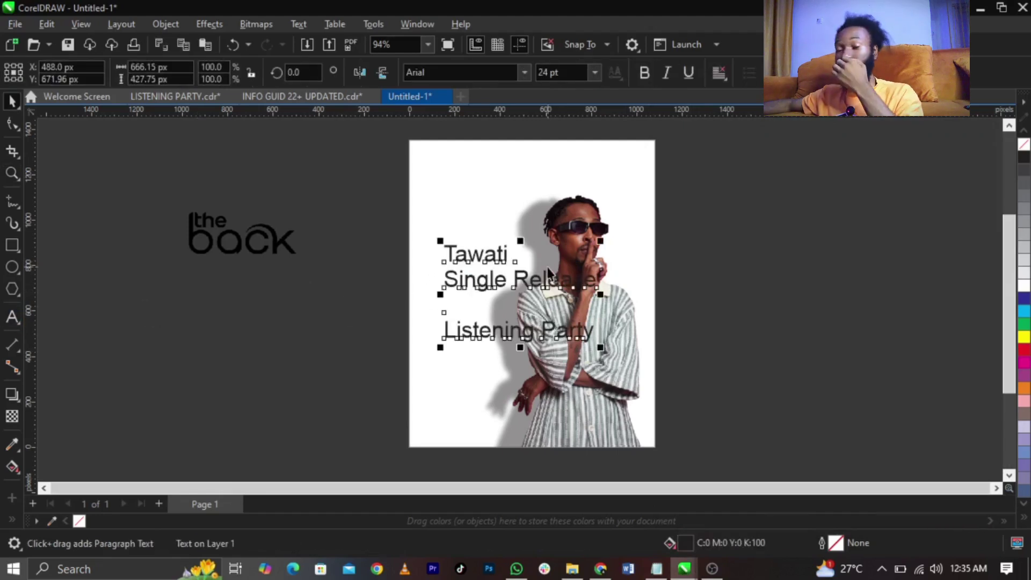
key(ctrl+space)
scroll(548, 268, up, 1)
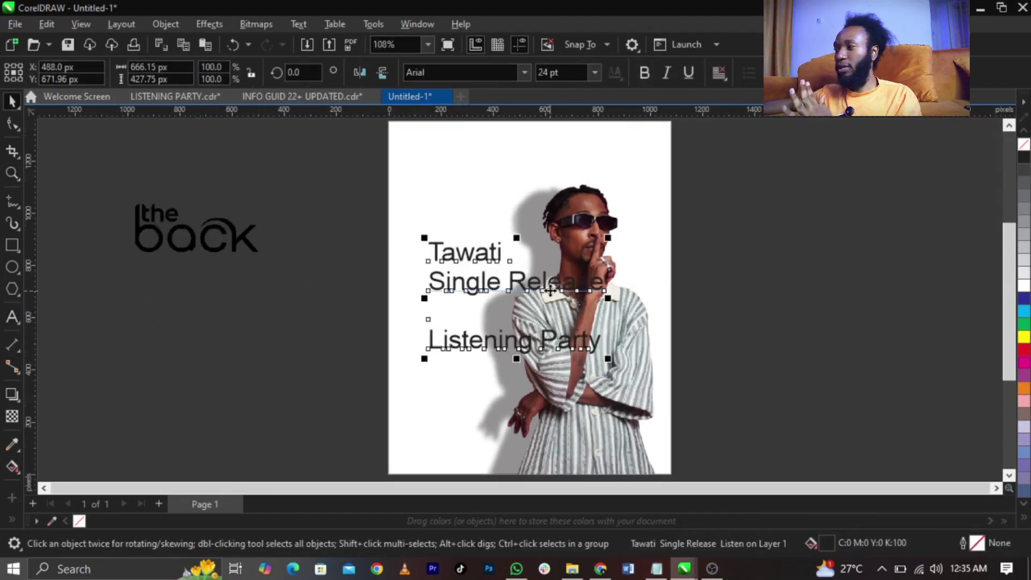
mouse_move(548, 268)
mouse_down()
mouse_move(548, 257)
mouse_move(538, 259)
mouse_up()
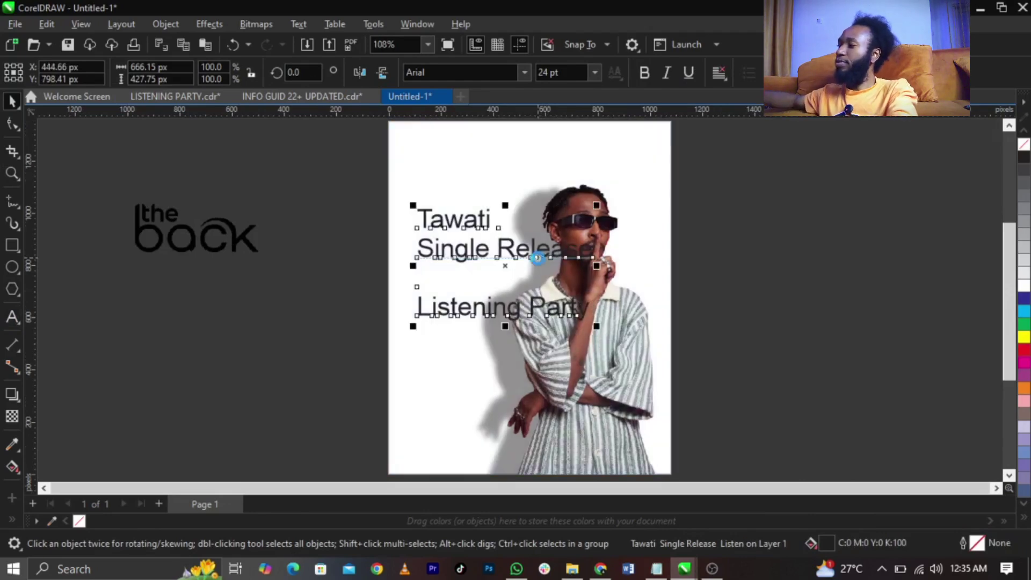
key(ctrl+k)
Highlight the font name Road Rage in the Notepad notes
scroll(559, 164, up, 2)
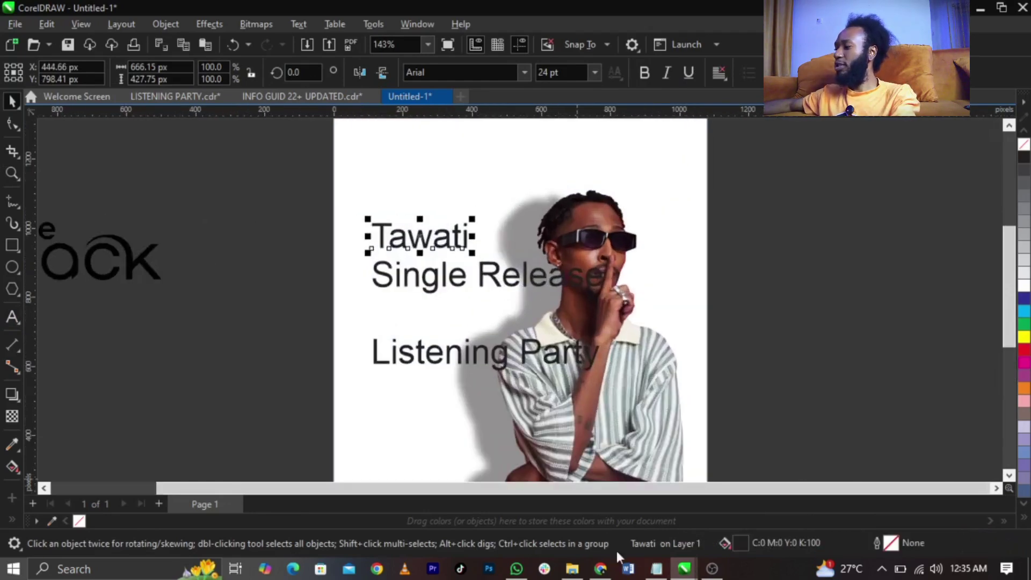
click(656, 568)
drag(733, 347, 605, 339)
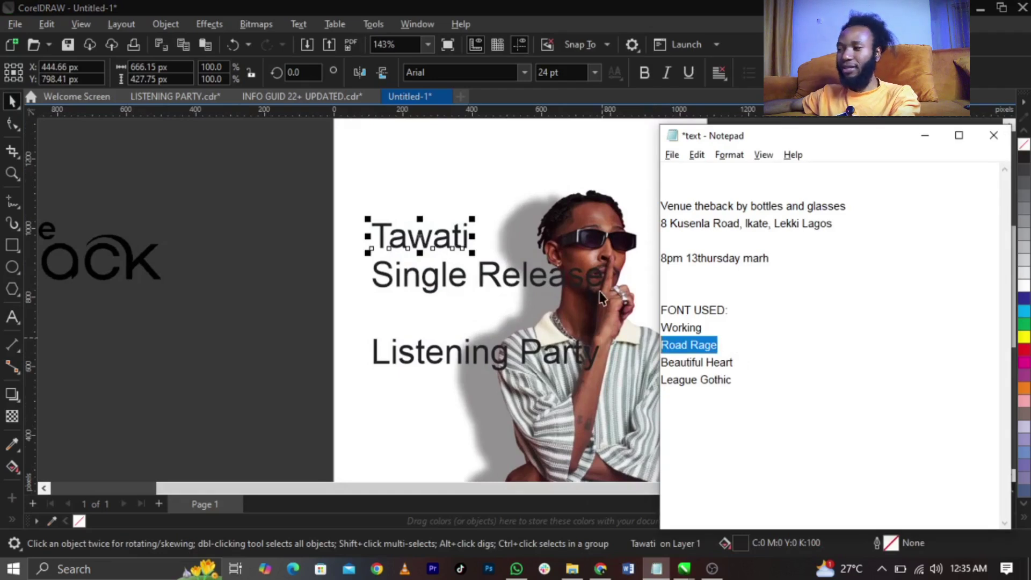
Set the Tawati line in the Road Rage font
click(366, 351)
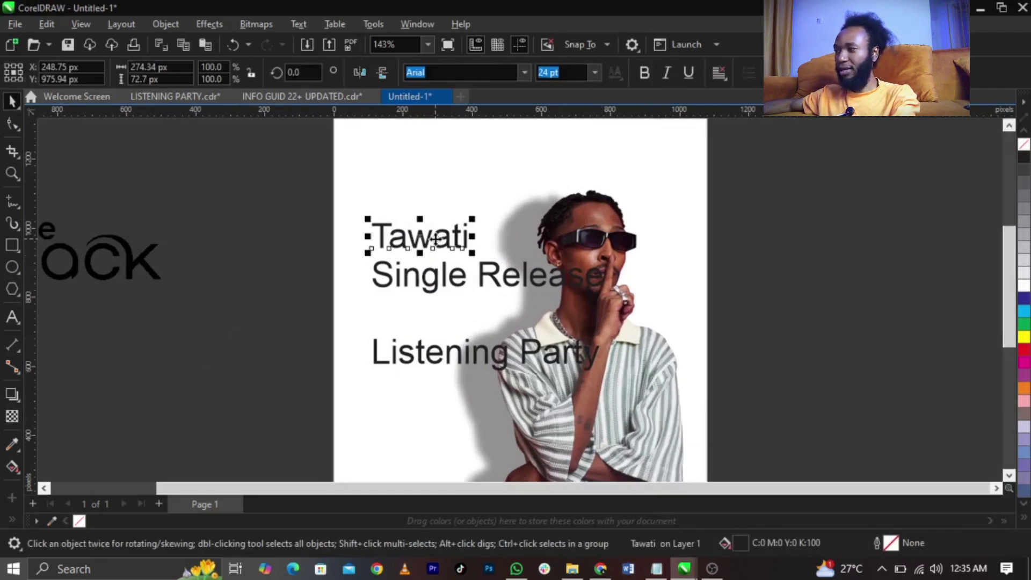
drag(434, 244, 464, 211)
click(470, 75)
key(ctrl+v)
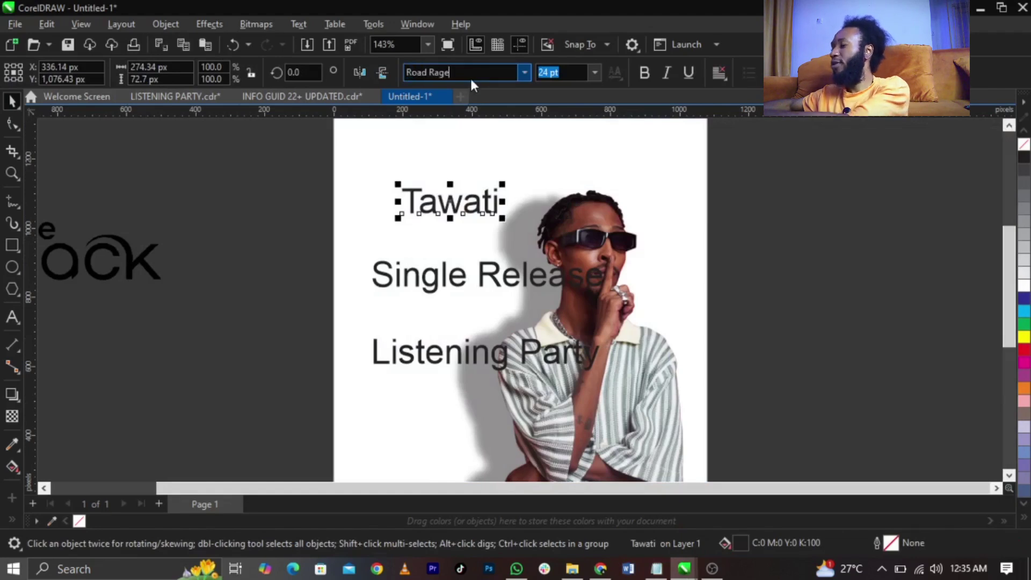
key(Return)
click(466, 74)
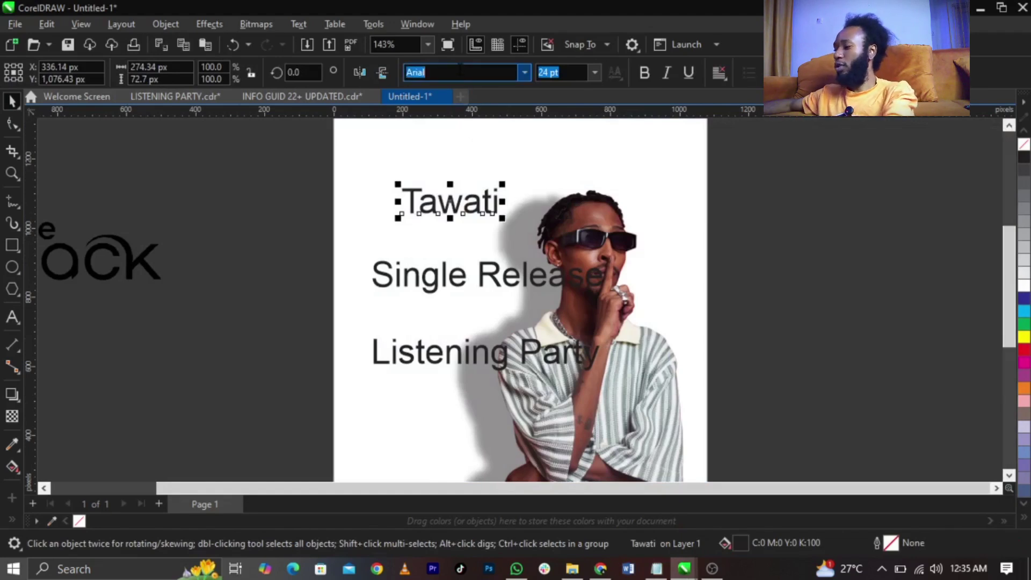
key(ctrl+v)
key(Return)
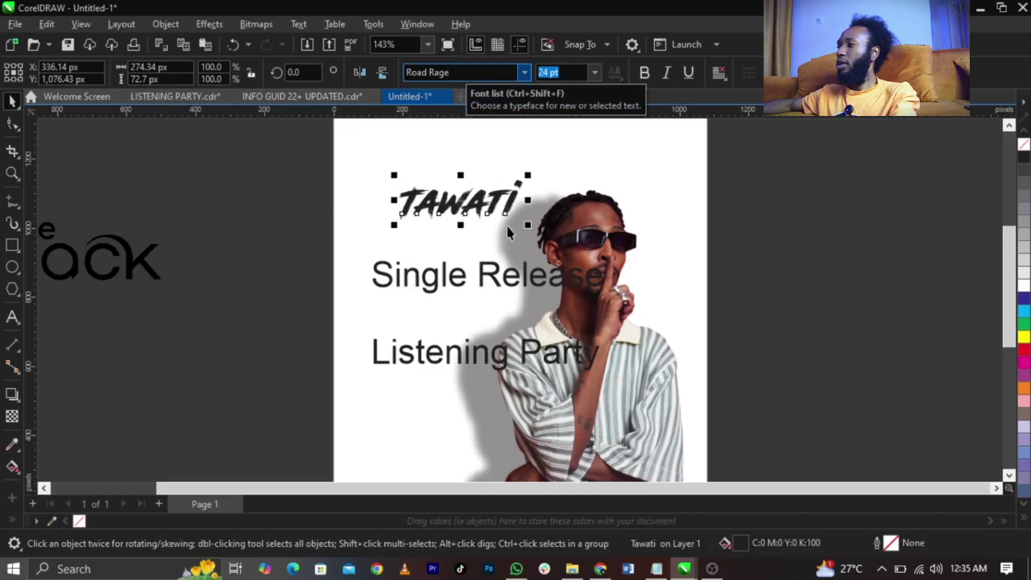
Enlarge the Tawati title to about 55 pt and move it above the man's head
drag(524, 221, 625, 256)
drag(608, 210, 623, 169)
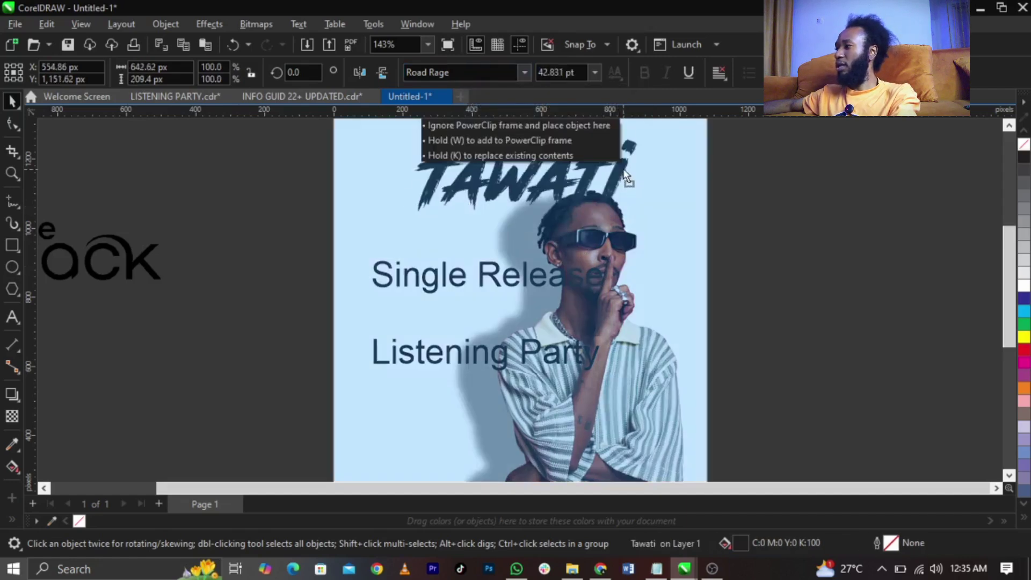
scroll(492, 272, down, 1)
scroll(603, 186, up, 1)
drag(568, 273, 600, 288)
Nudge the photo slightly down inside the PowerClip frame
scroll(547, 248, down, 1)
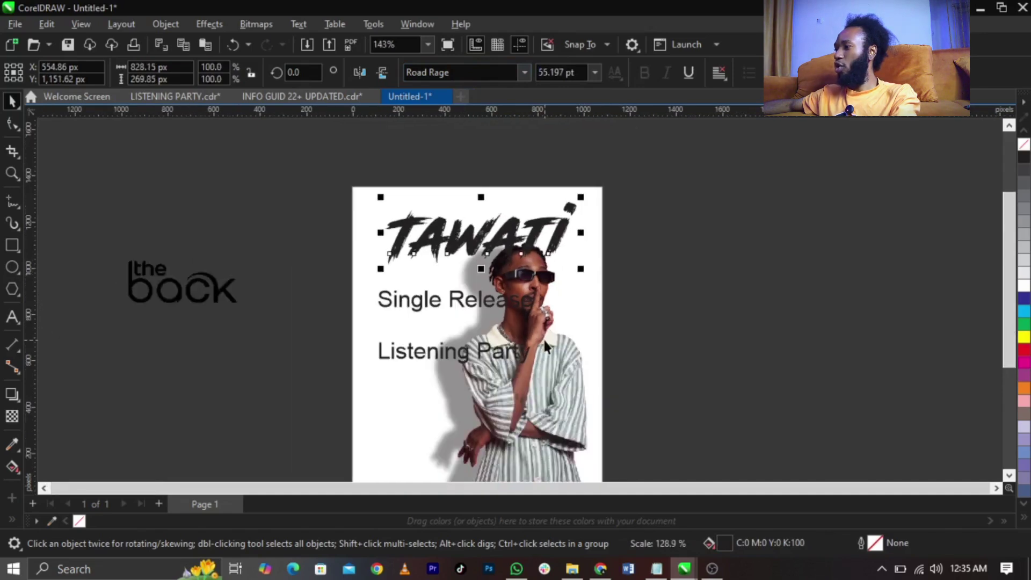
double_click(544, 349)
drag(539, 340, 540, 333)
ctrl+click(689, 290)
click(689, 290)
Fill the TAWATI title red, C0 M100 Y100 K0
scroll(564, 233, up, 1)
click(549, 244)
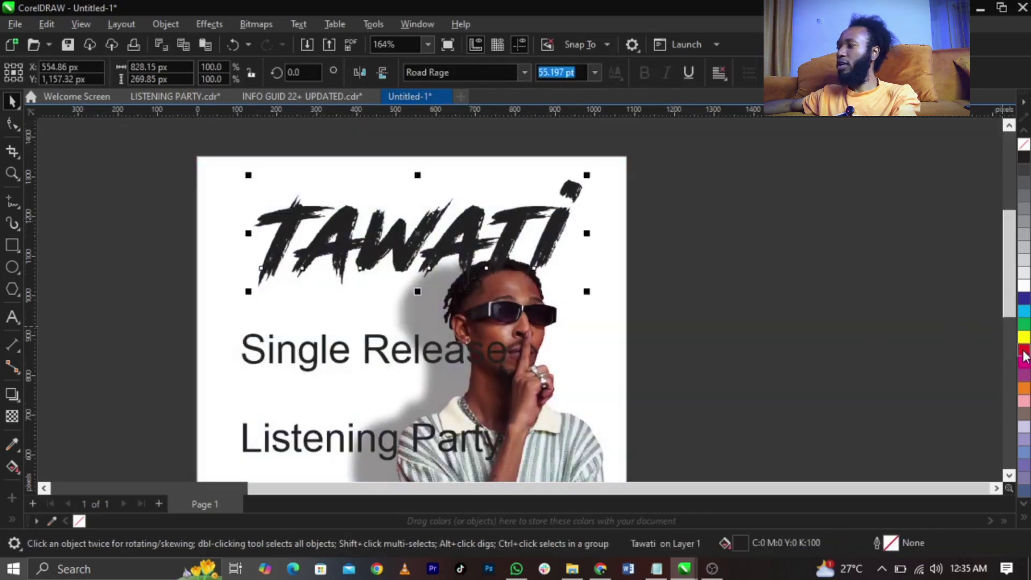
click(1023, 351)
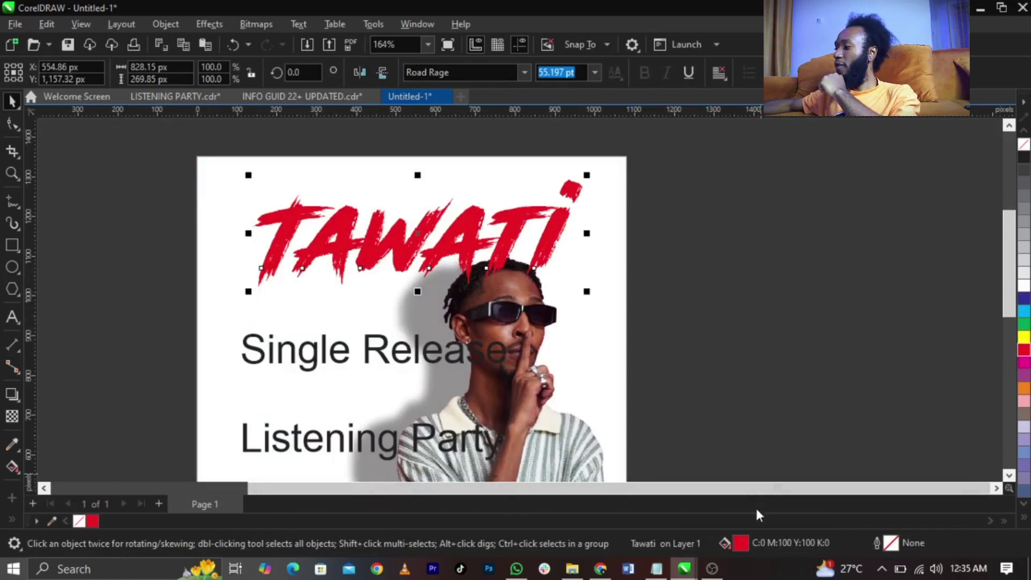
Recolour the TAWATI title fill to deeper red RGB #CF0B11 (207, 11, 17) via the RGB colour viewer
double_click(741, 542)
drag(365, 69, 659, 50)
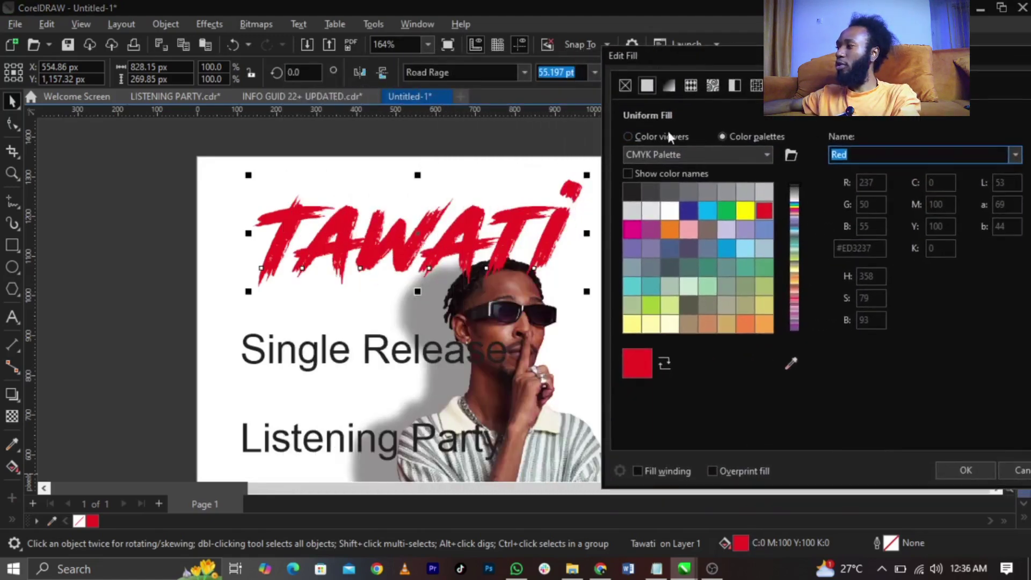
click(628, 136)
click(911, 157)
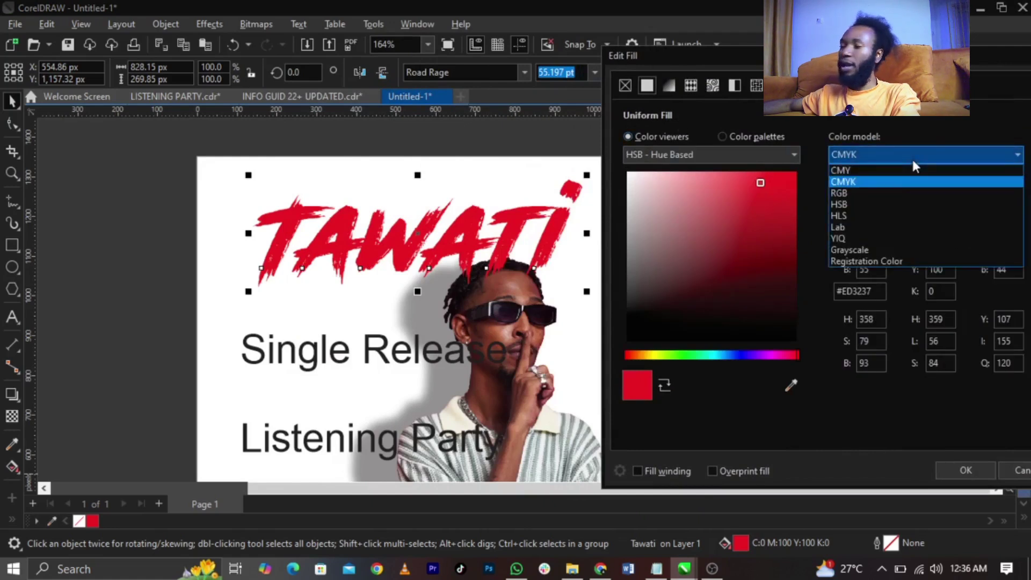
click(897, 192)
drag(758, 184, 787, 204)
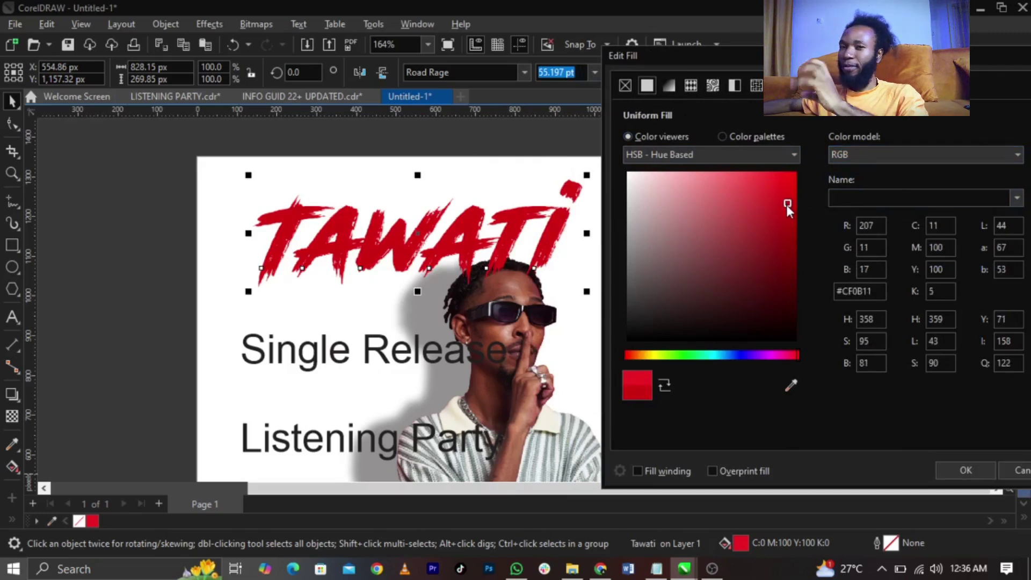
click(966, 471)
click(872, 296)
Cut the TAWATI title and paste it inside the photo's PowerClip contents
click(504, 234)
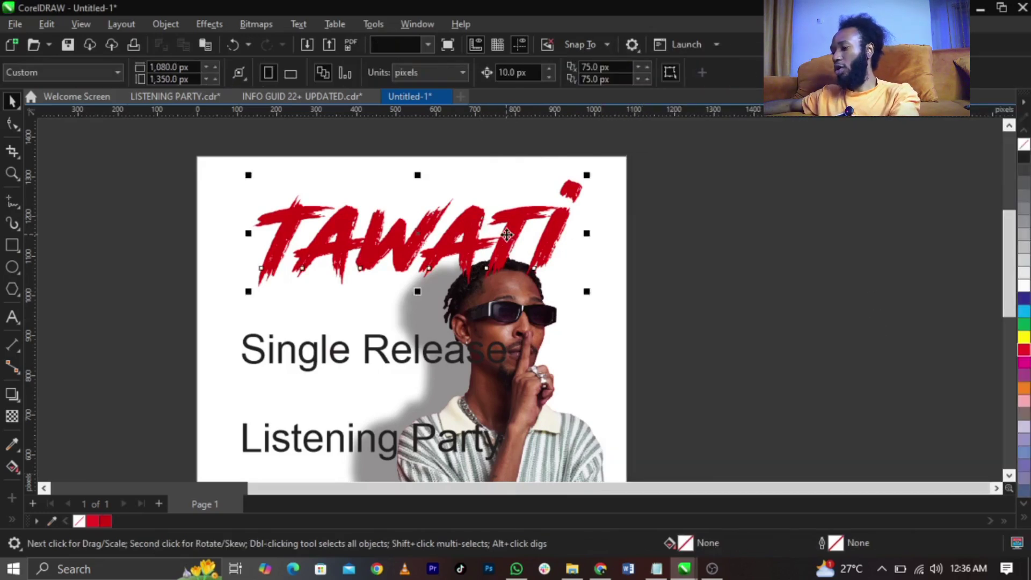
key(Delete)
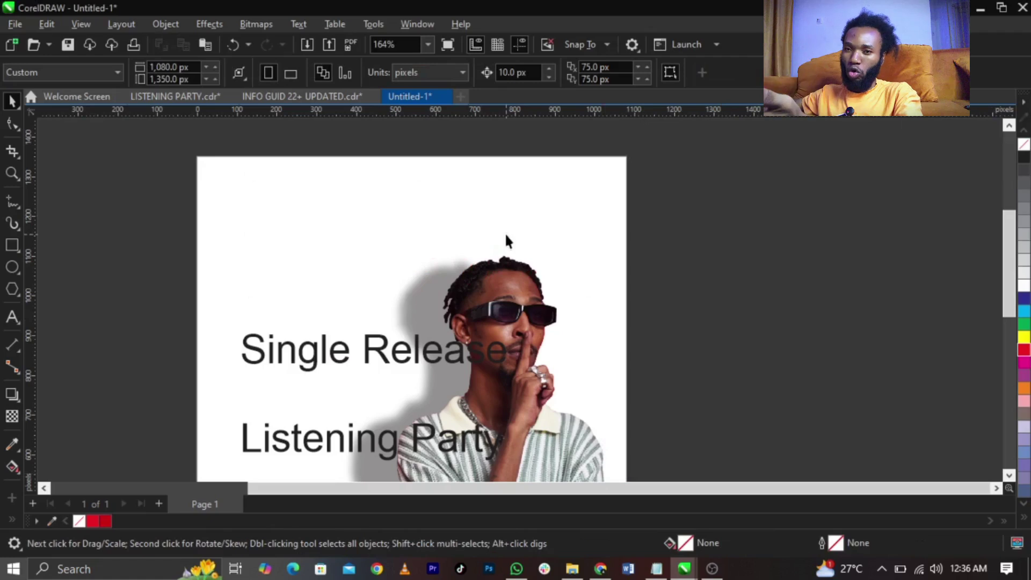
double_click(505, 234)
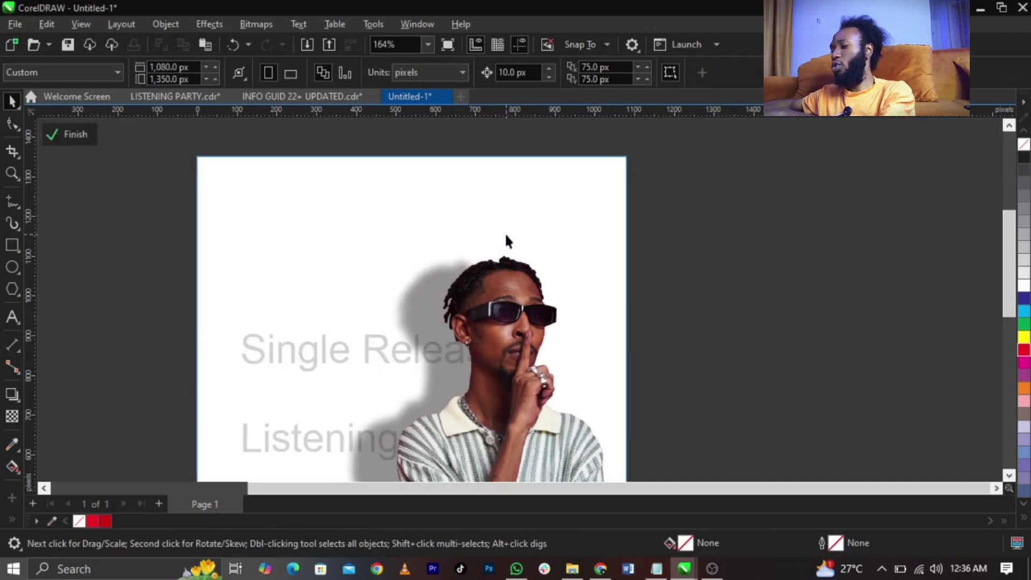
key(ctrl+v)
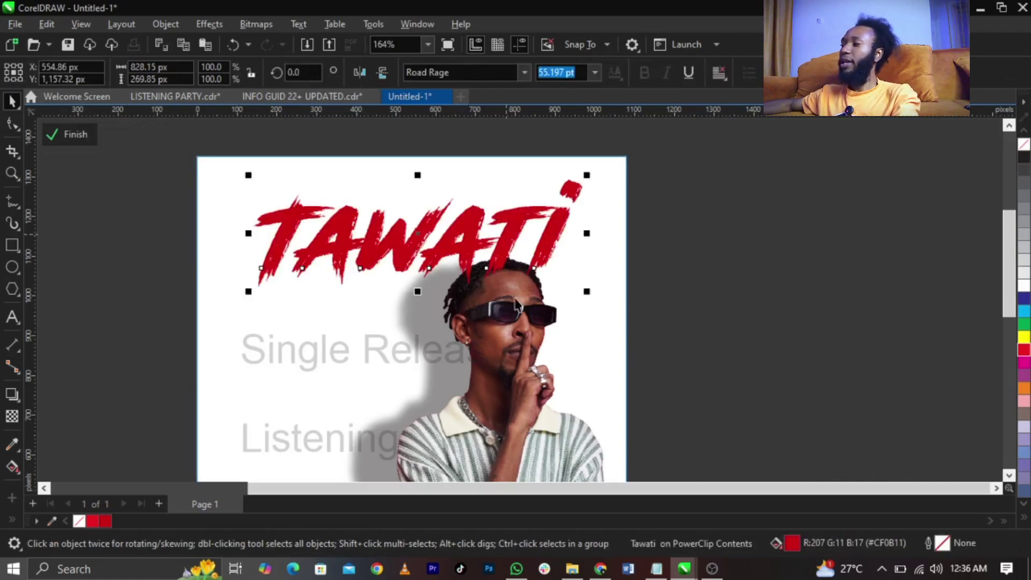
Lower the TAWATI title slightly behind the man's head, then finish PowerClip editing
click(528, 364)
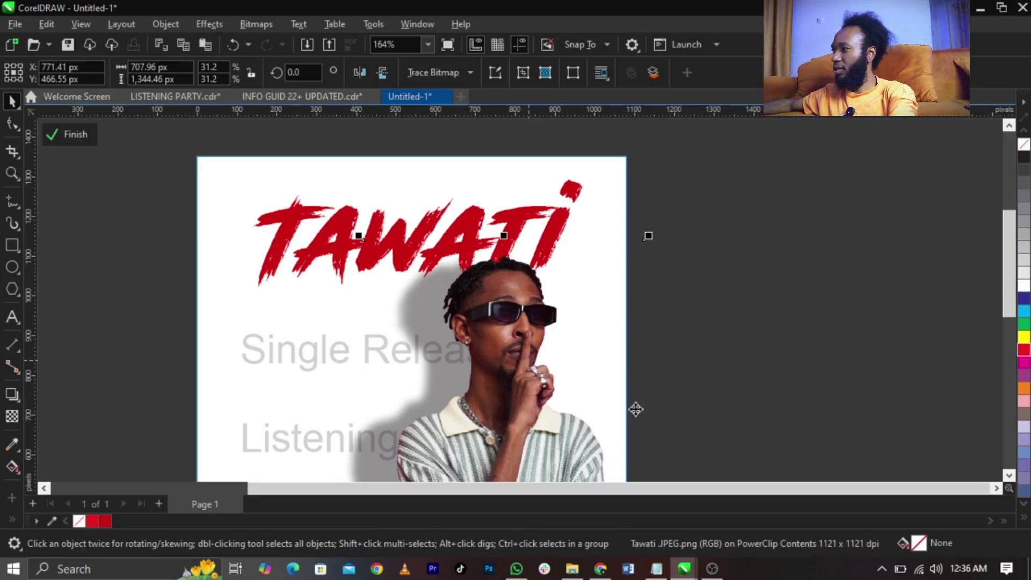
drag(829, 165, 184, 329)
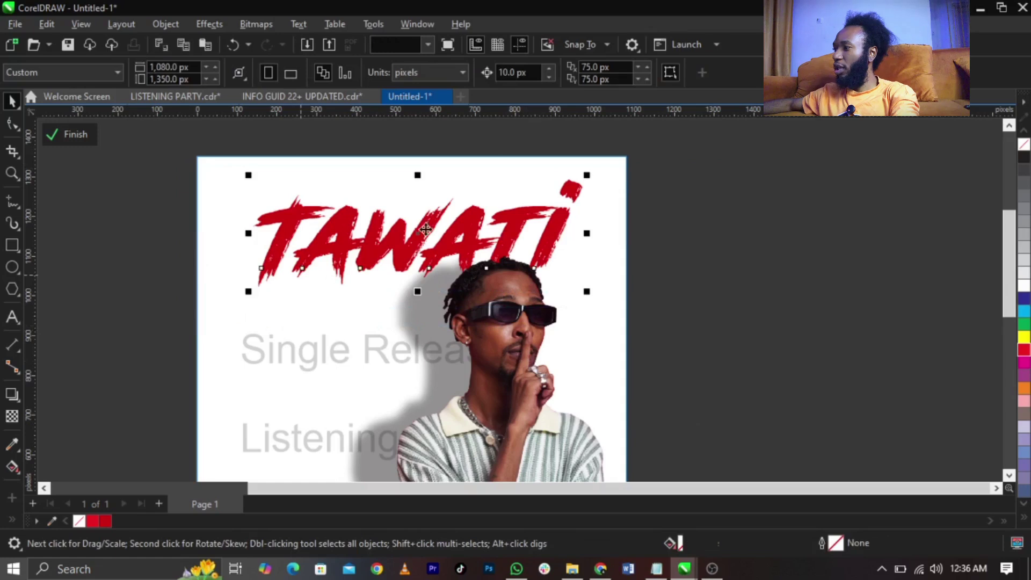
click(472, 271)
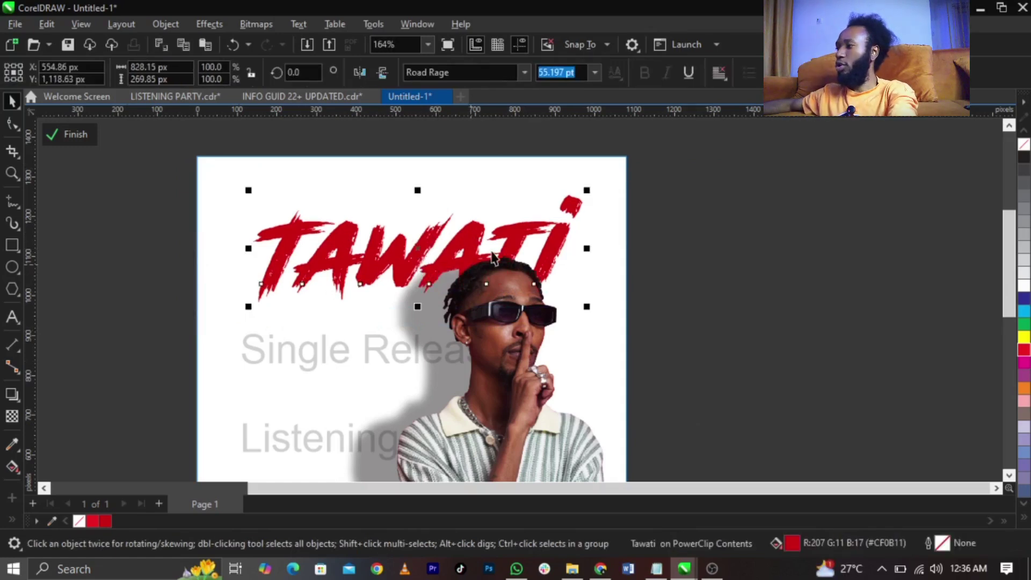
key(ctrl+z)
scroll(419, 237, up, 3)
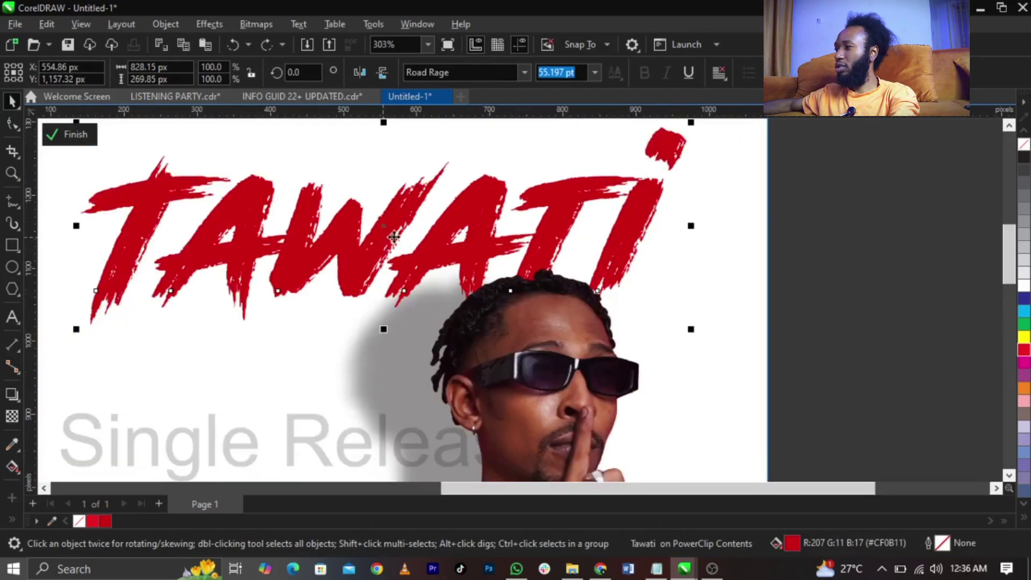
drag(383, 224, 383, 240)
scroll(750, 253, down, 4)
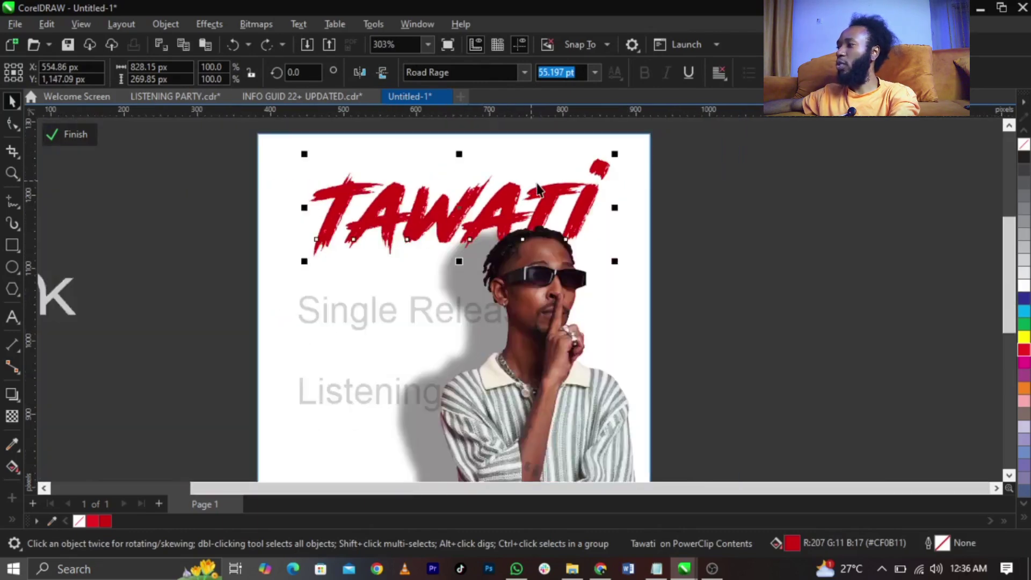
click(64, 134)
key(z)
drag(674, 166, 283, 430)
key(space)
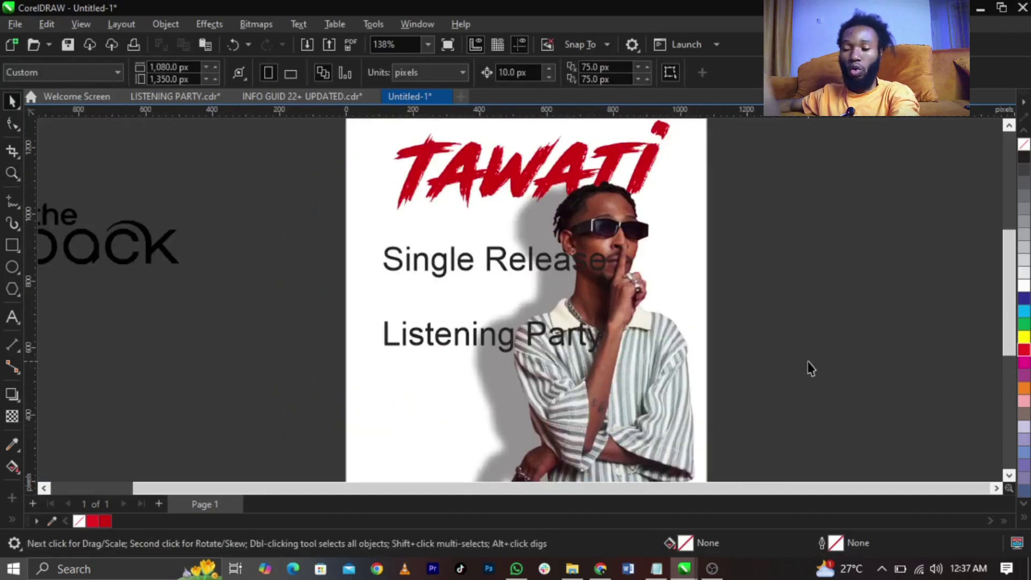
Put Release on its own line and move Listening Party further down the page
click(485, 262)
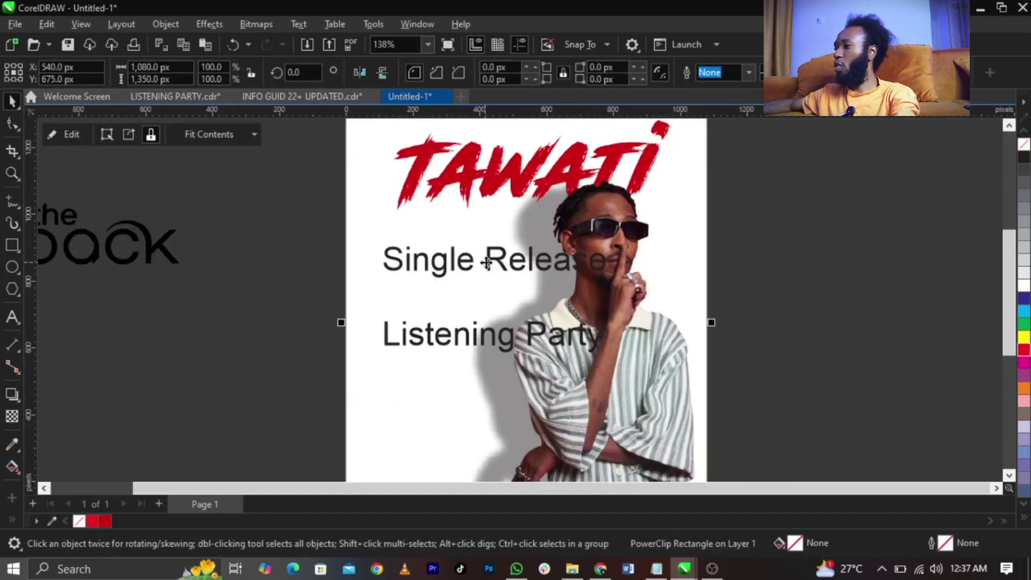
double_click(488, 263)
key(Return)
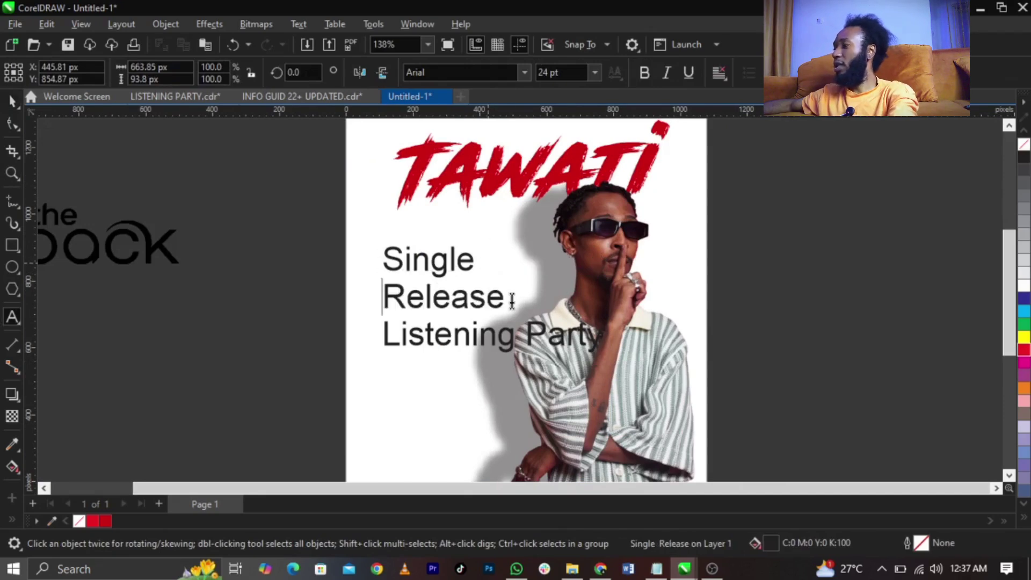
key(ctrl+space)
drag(494, 348, 476, 434)
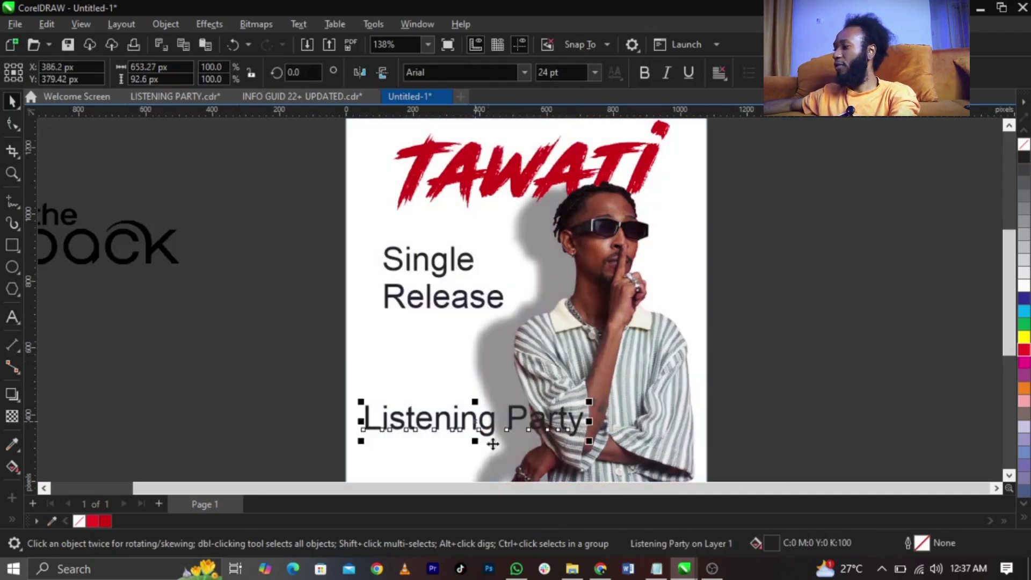
Apply the Working font from the notes to the Single Release text
click(656, 569)
drag(737, 339, 620, 333)
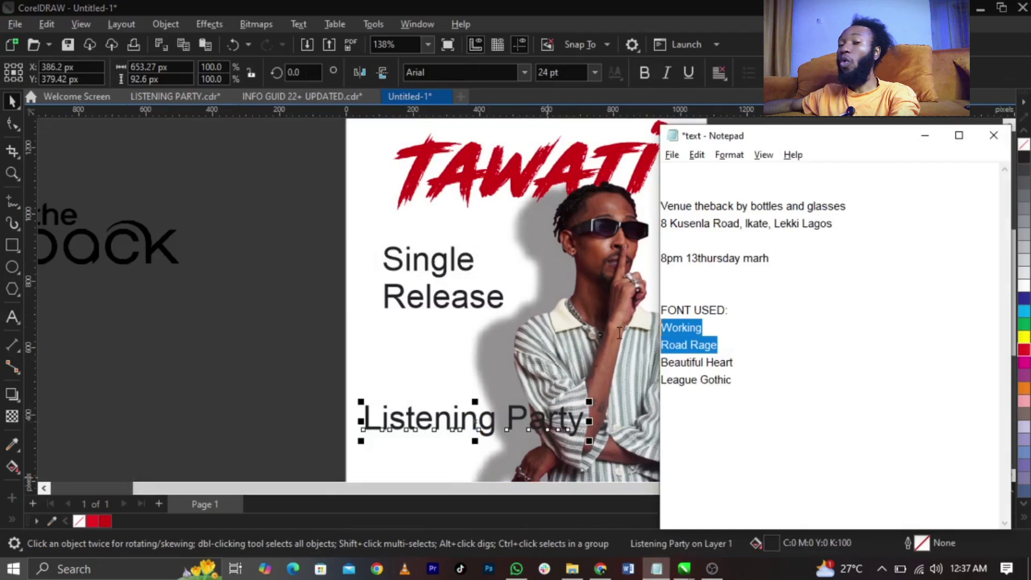
drag(701, 344, 635, 331)
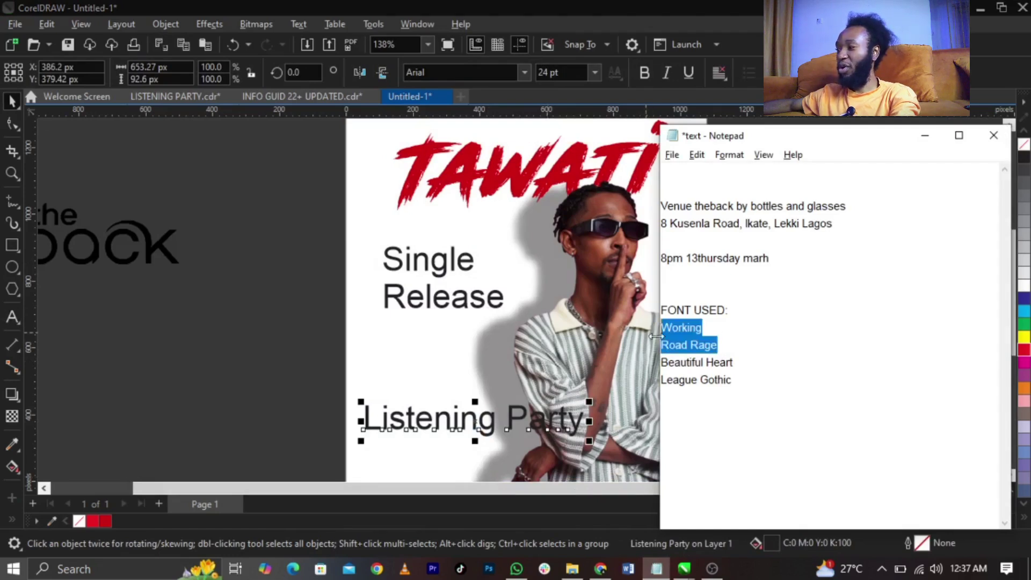
click(698, 342)
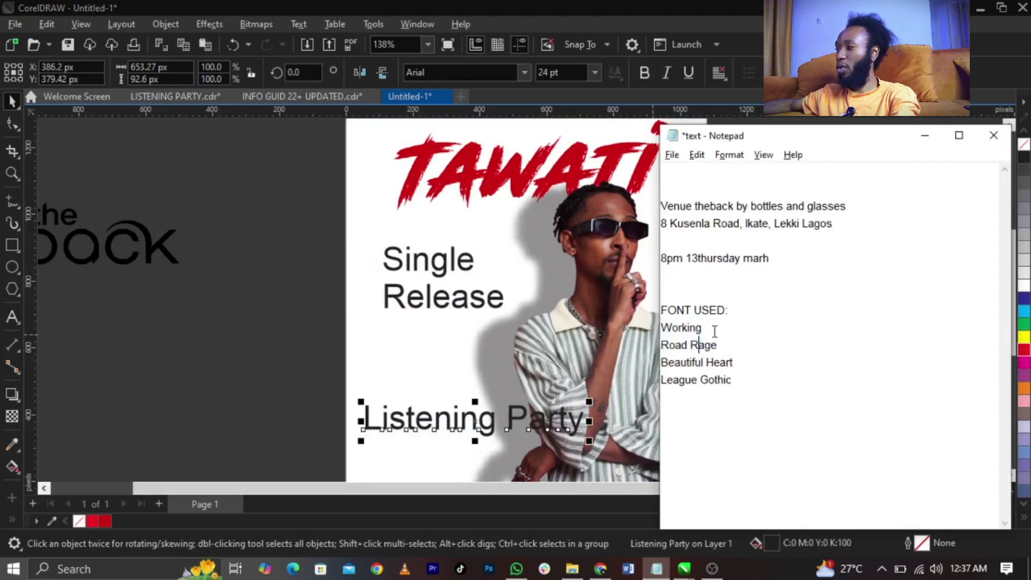
click(432, 301)
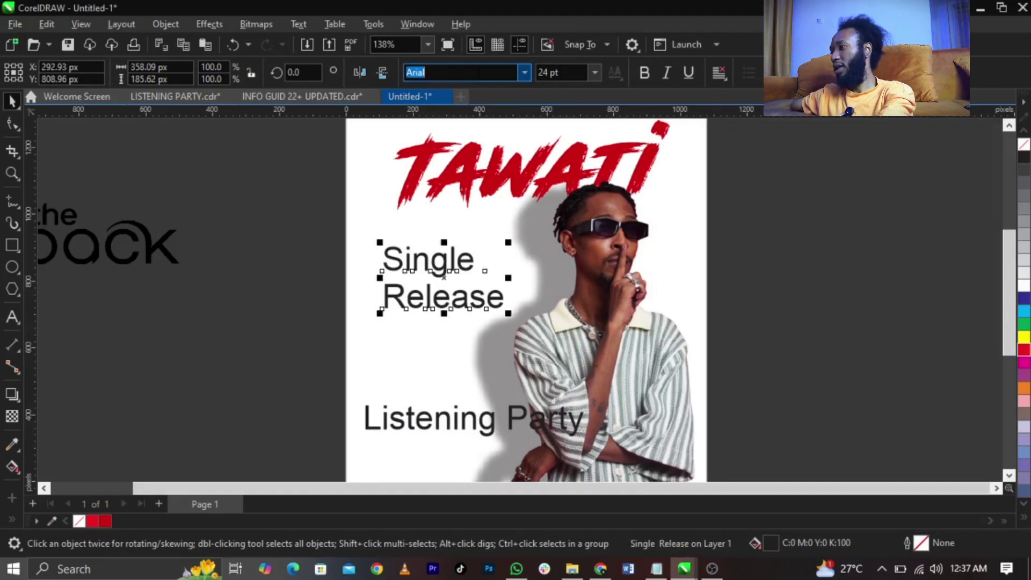
key(Return)
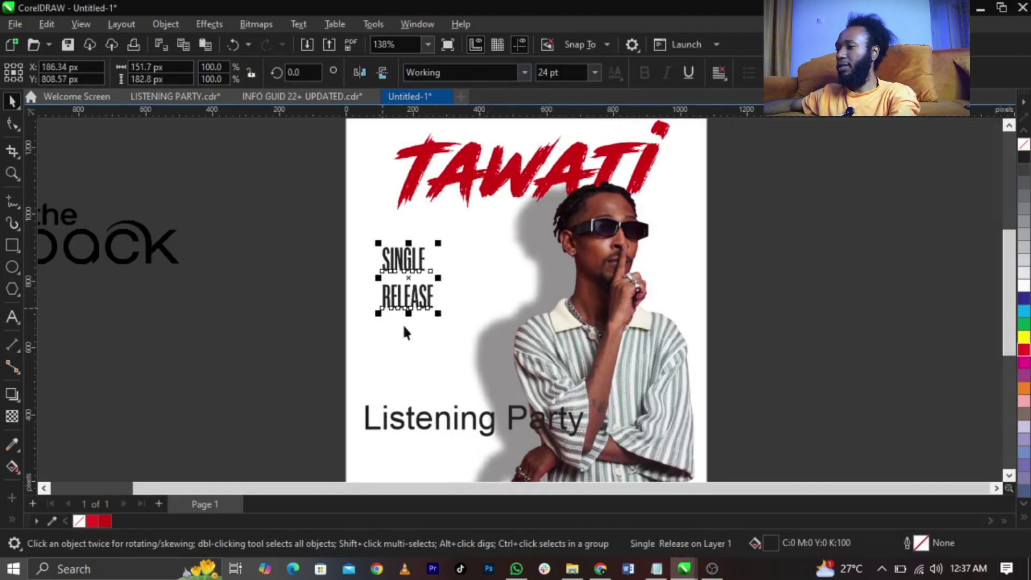
Break apart the lines, then enlarge SINGLE and RELEASE to matching widths, stacked
key(ctrl+k)
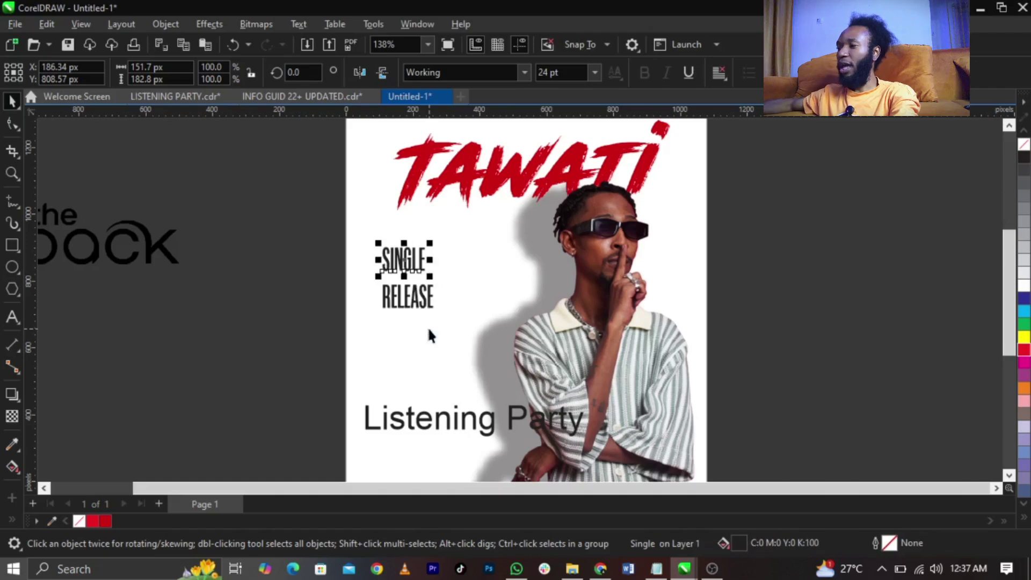
scroll(428, 333, up, 3)
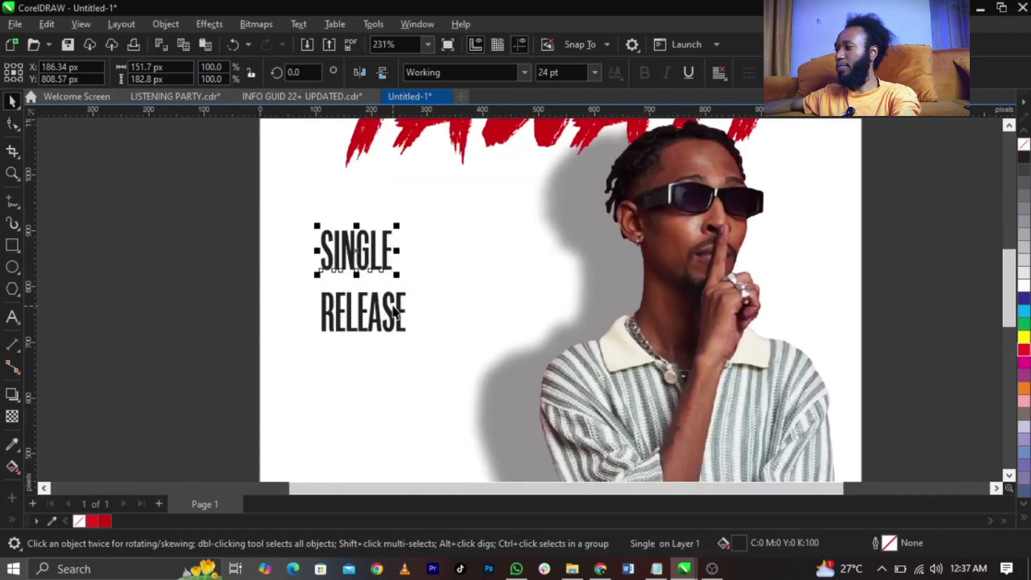
drag(395, 276, 498, 339)
drag(418, 313, 418, 292)
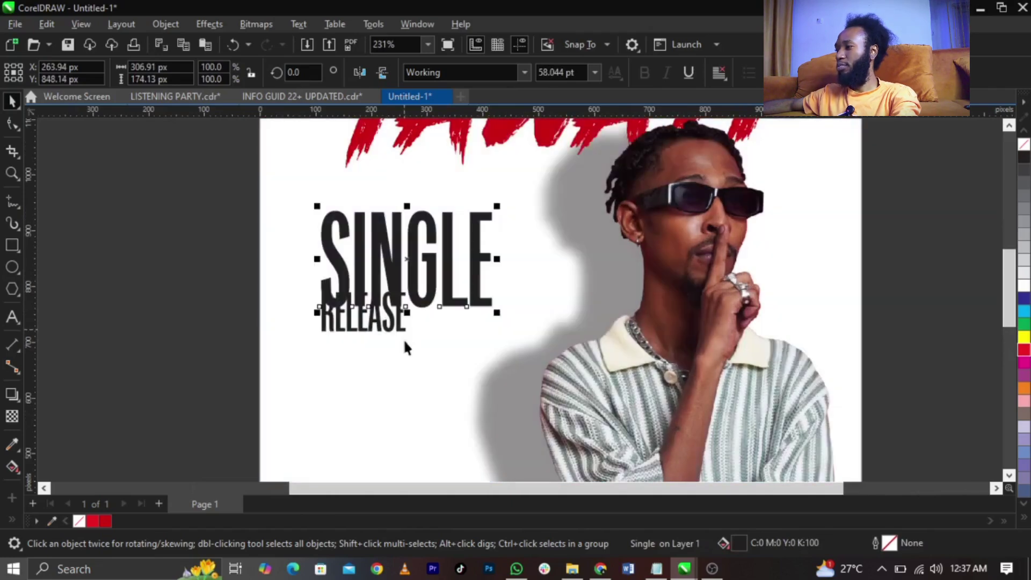
click(400, 324)
drag(407, 334, 491, 414)
Tuck RELEASE under SINGLE, then shift the pair left and enlarge it slightly
scroll(490, 414, up, 2)
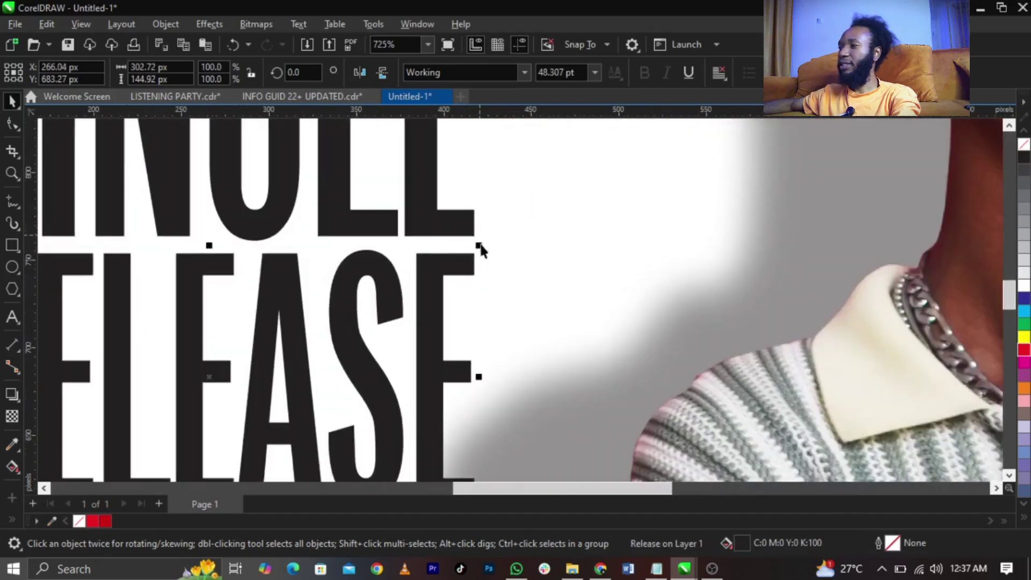
scroll(477, 236, down, 3)
scroll(388, 250, up, 4)
scroll(388, 250, up, 2)
drag(388, 252, 386, 246)
scroll(385, 245, down, 3)
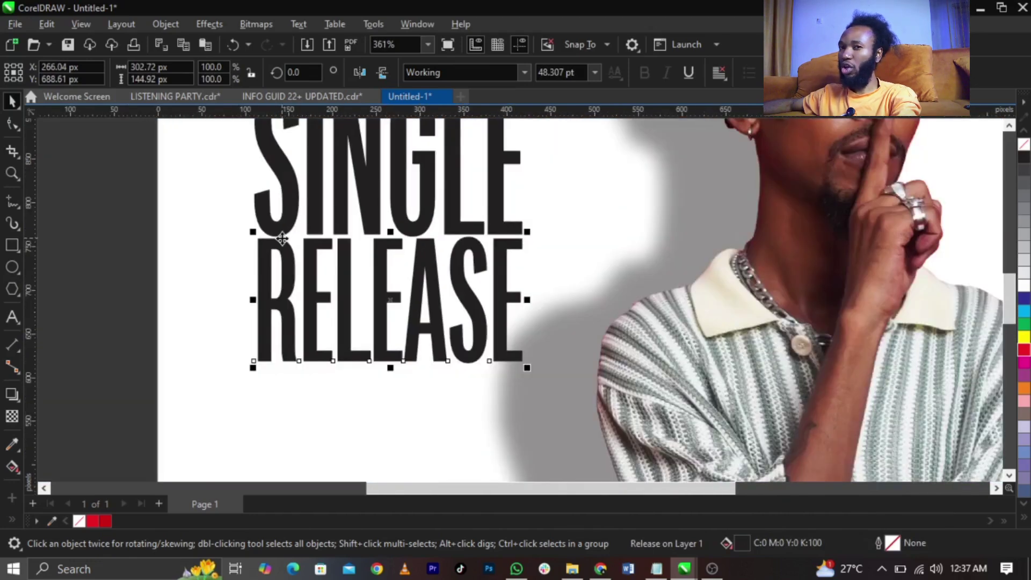
scroll(242, 269, down, 3)
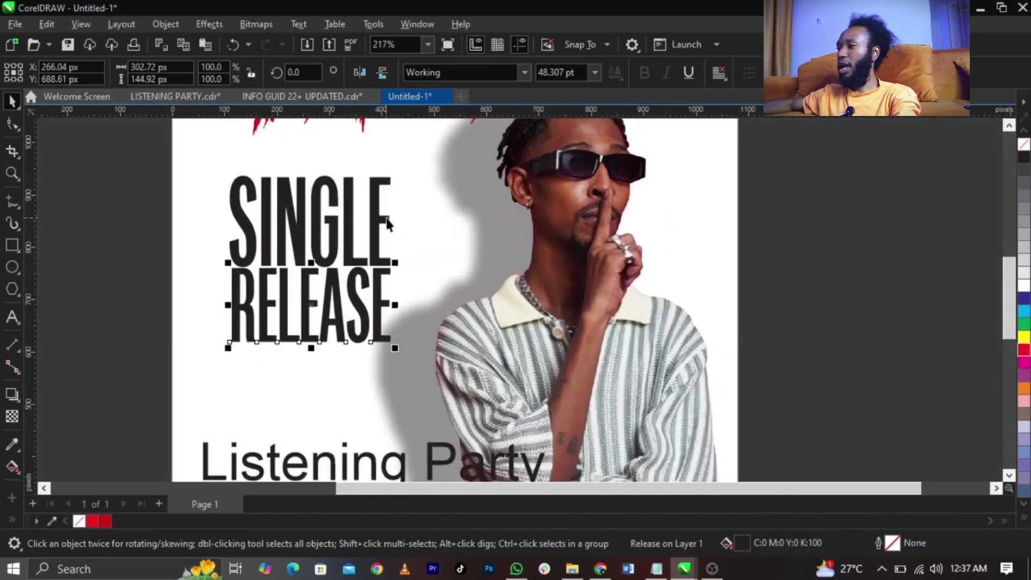
shift+click(381, 214)
drag(380, 213, 364, 217)
drag(384, 346, 390, 350)
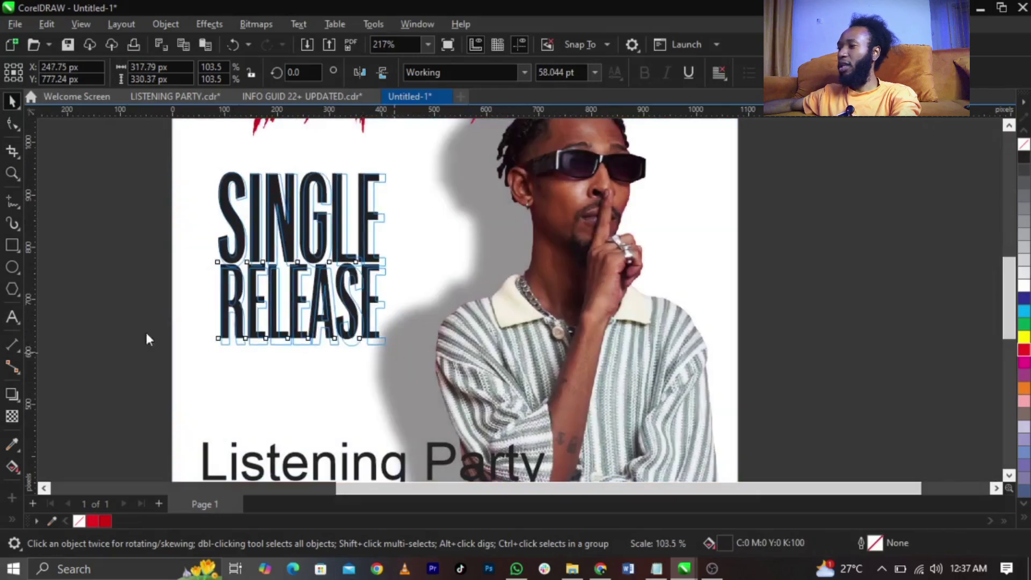
Colour SINGLE RELEASE black from the swatches
click(1024, 518)
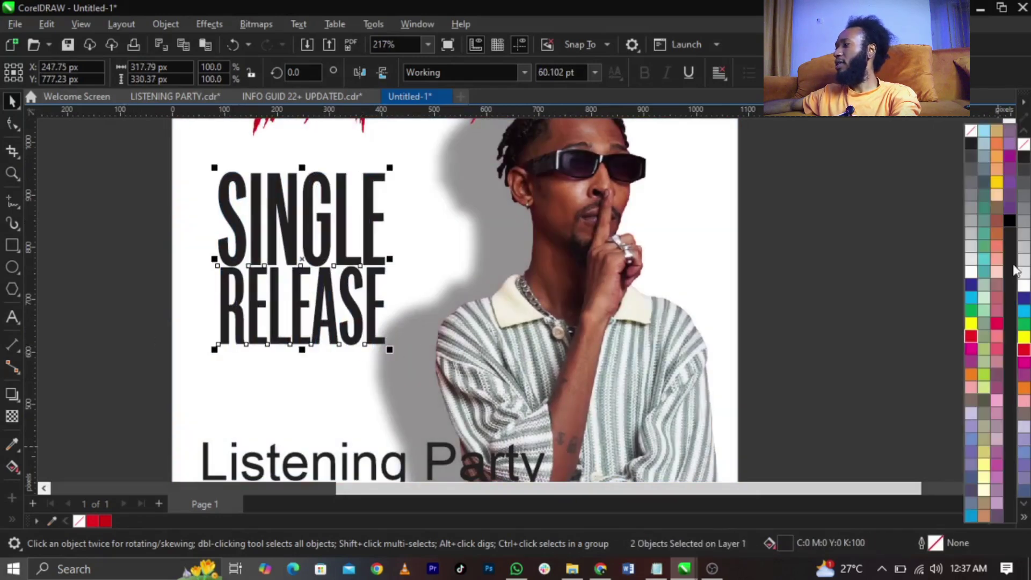
click(1006, 220)
key(Escape)
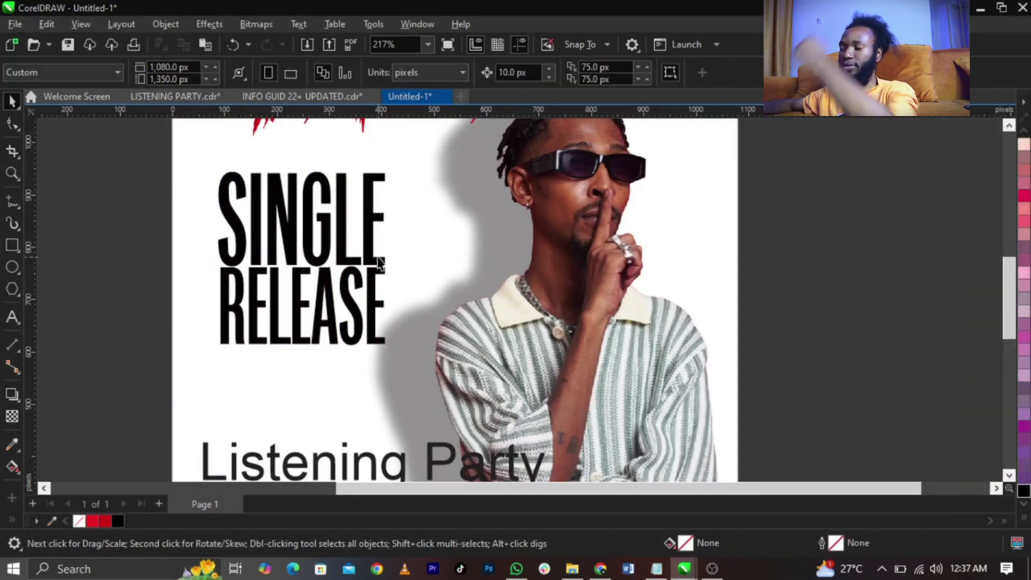
scroll(379, 262, down, 3)
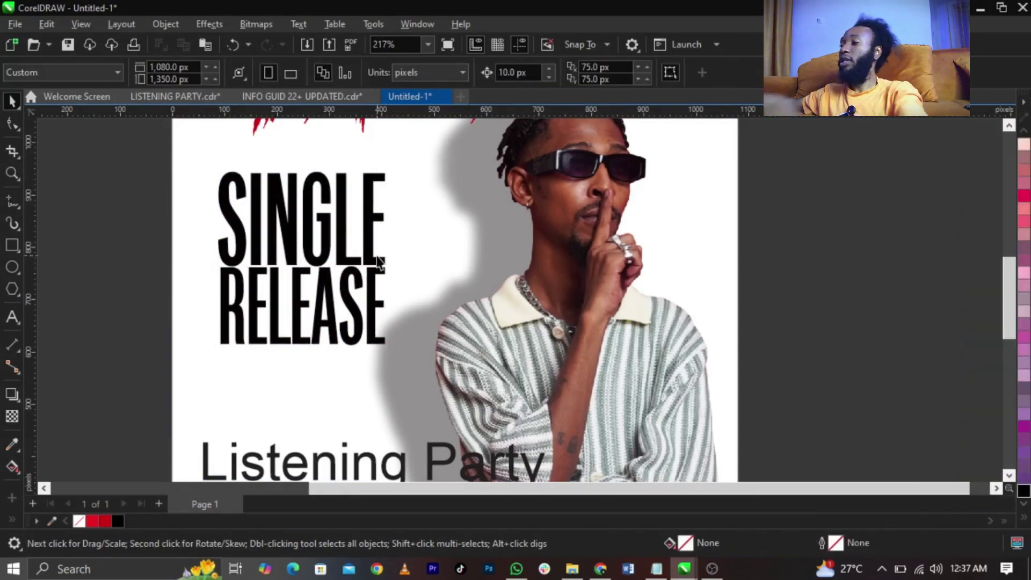
scroll(322, 376, up, 3)
scroll(317, 368, up, 1)
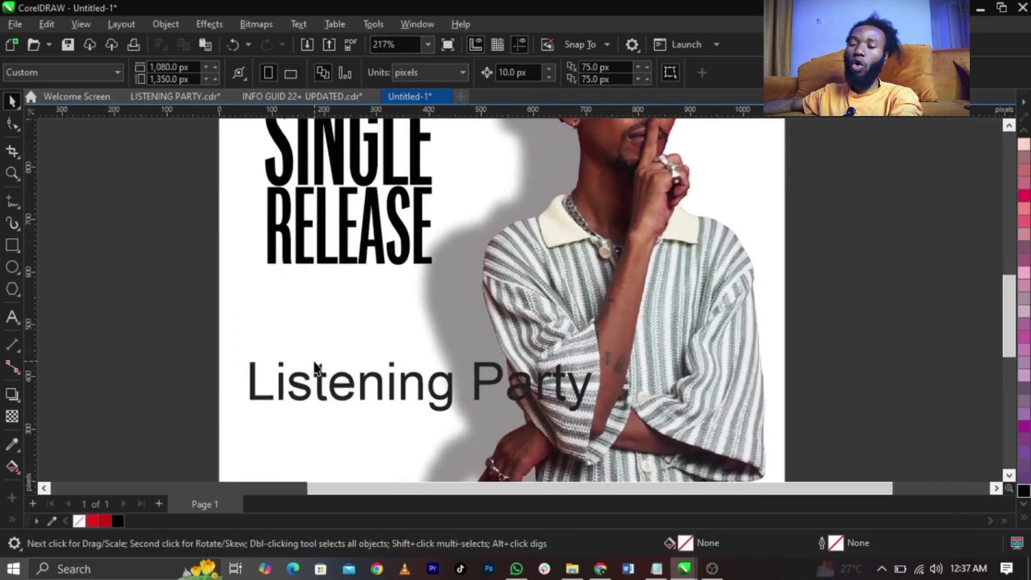
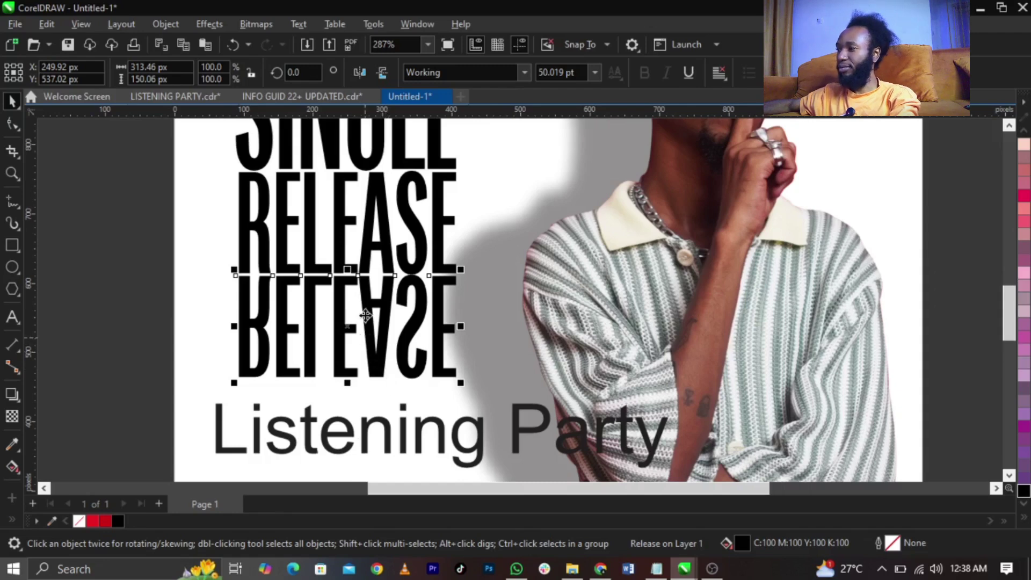
Scroll up to bring the SINGLE RELEASE title and its mirrored RELEASE copy into view
scroll(365, 309, up, 2)
Nudge the first mirrored RELEASE copy upward, then delete it
drag(365, 276, 385, 273)
scroll(368, 276, down, 5)
key(Delete)
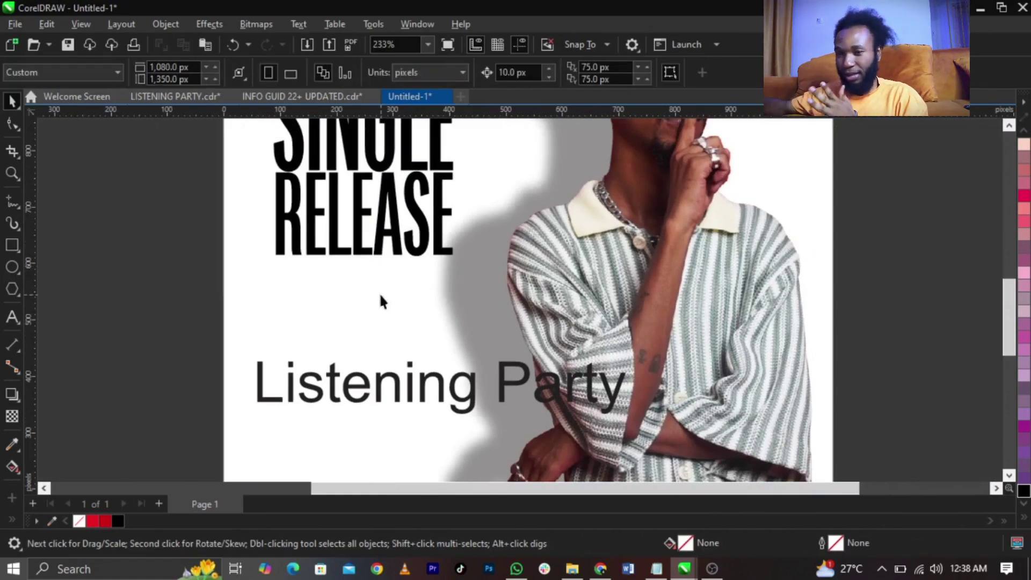
Flip a fresh RELEASE copy vertically and butt it tight against the original's bottom edge
click(394, 244)
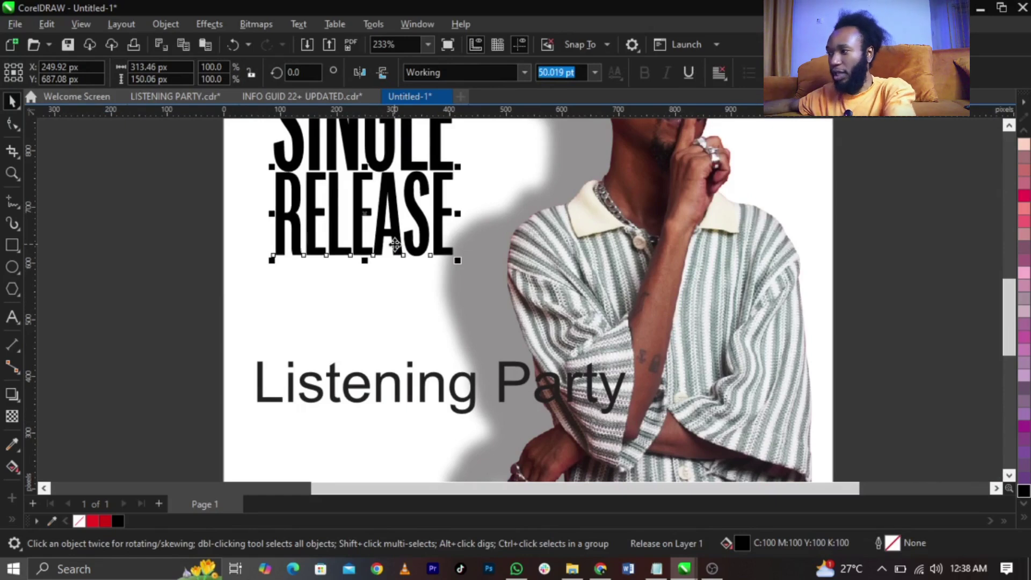
click(379, 80)
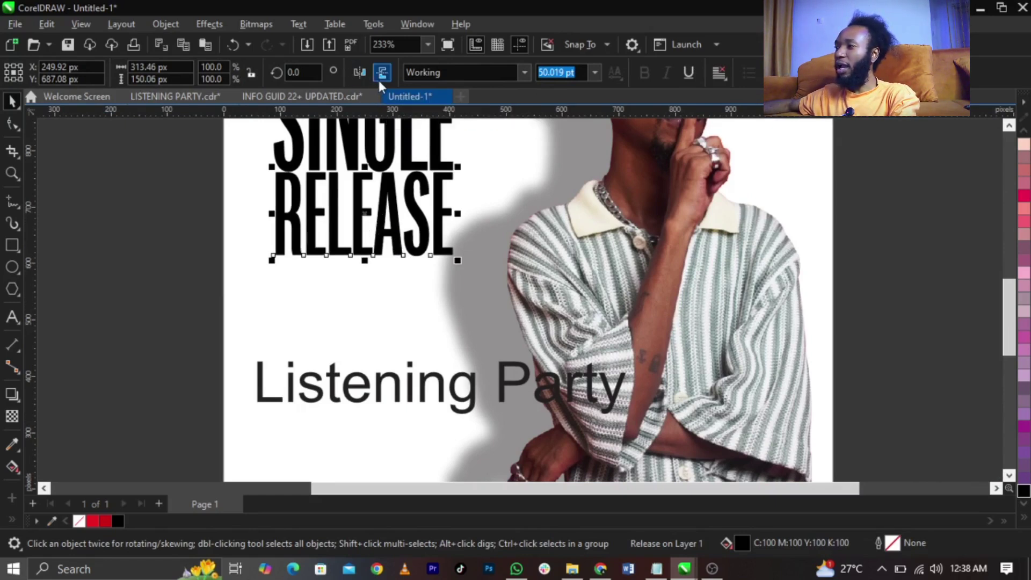
drag(365, 232, 363, 298)
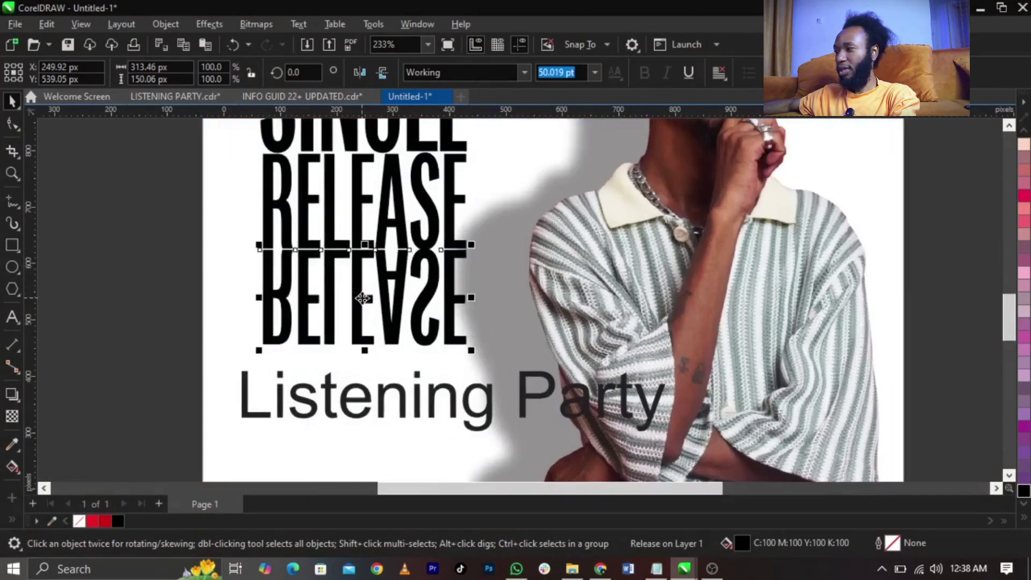
scroll(362, 255, up, 5)
scroll(349, 158, up, 2)
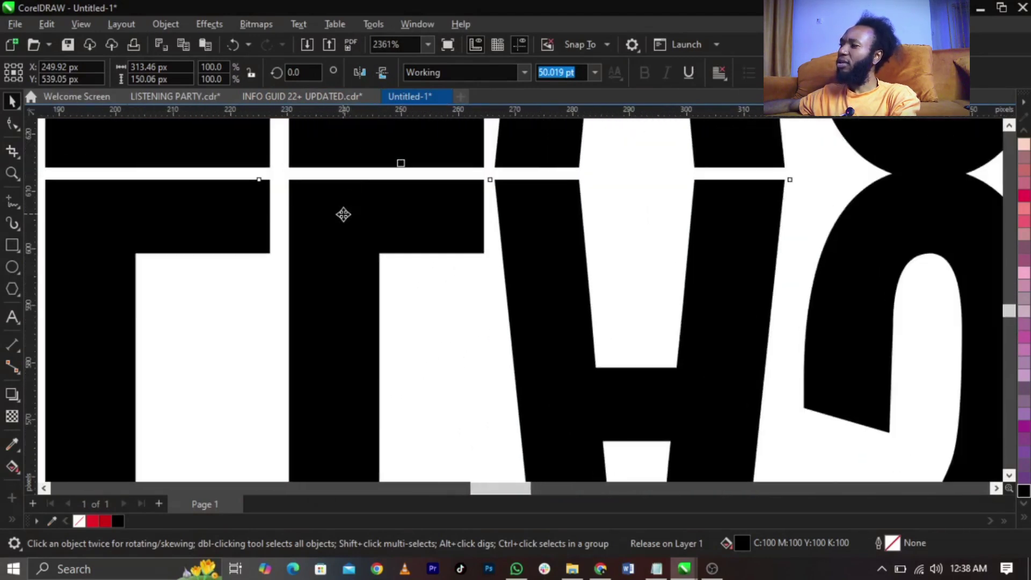
drag(343, 214, 344, 209)
scroll(356, 202, down, 5)
scroll(412, 219, up, 1)
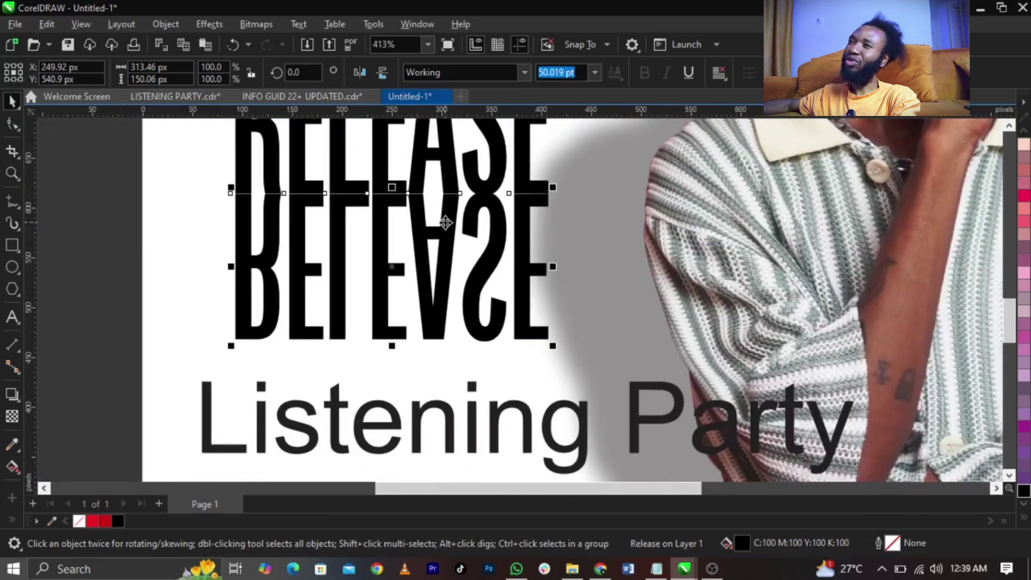
scroll(446, 221, up, 3)
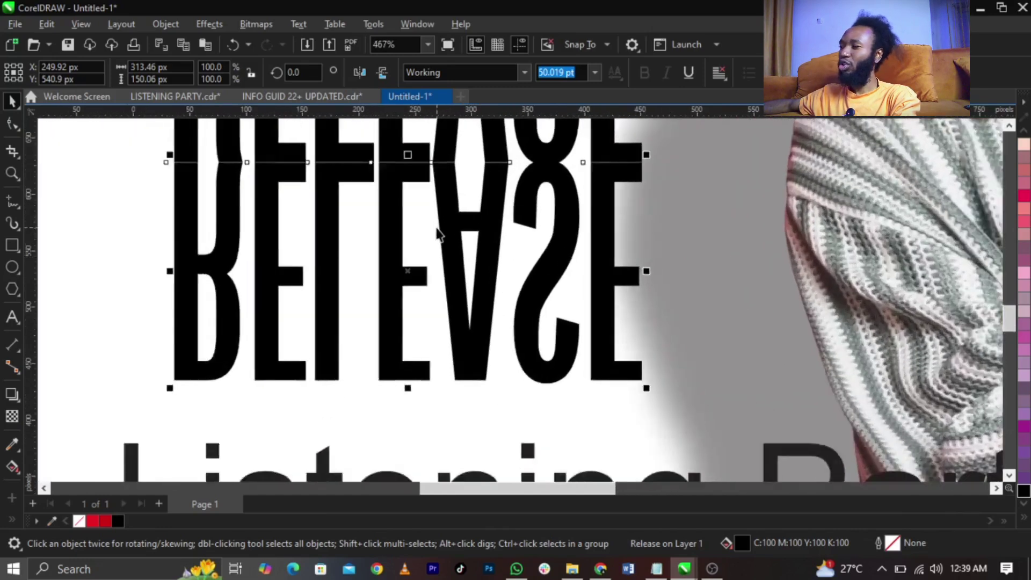
scroll(402, 228, down, 1)
scroll(403, 225, up, 4)
scroll(365, 236, down, 2)
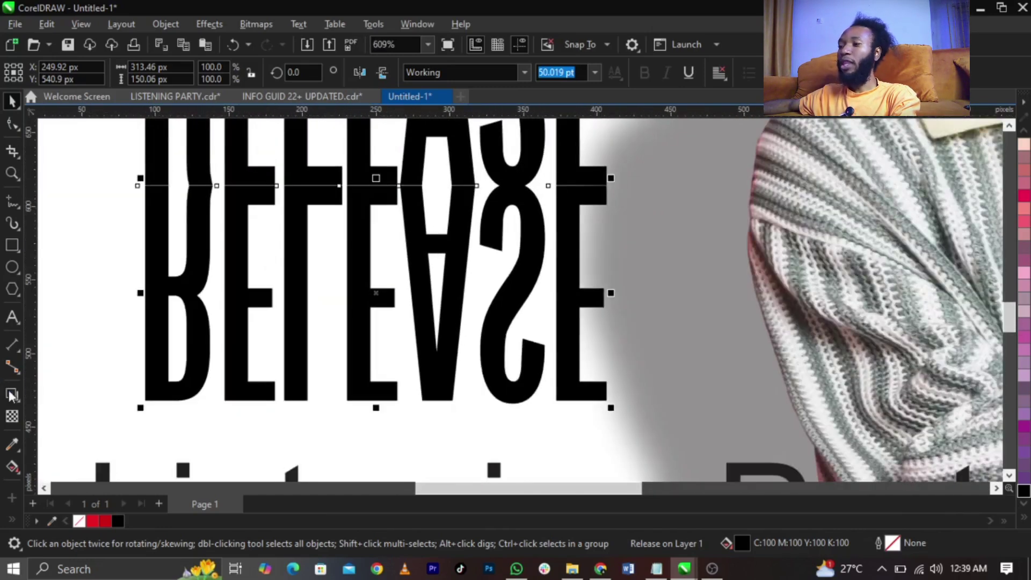
Give the mirrored RELEASE a downward fountain transparency with a partly see-through start node
click(11, 416)
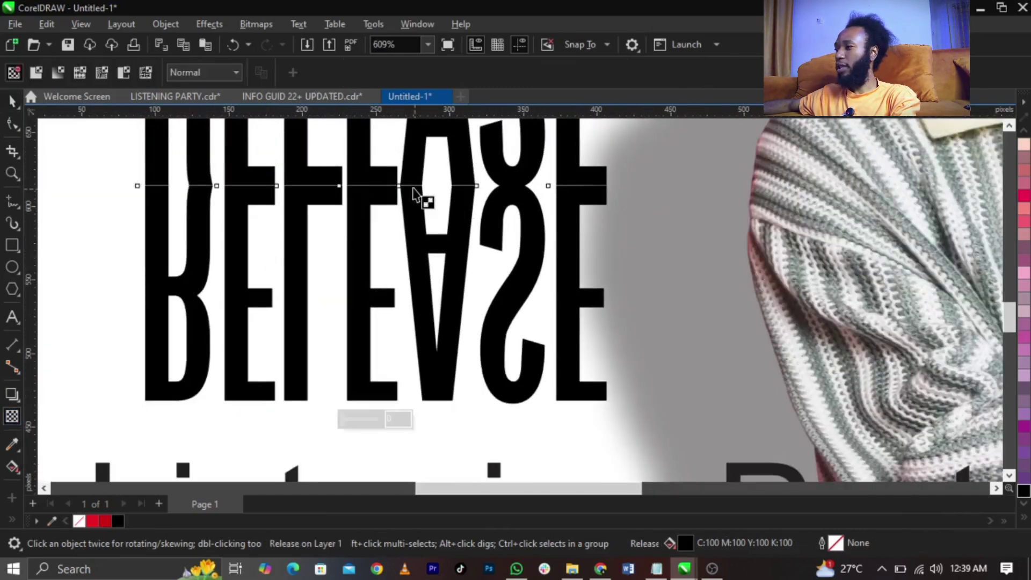
drag(412, 187, 413, 352)
drag(413, 187, 413, 124)
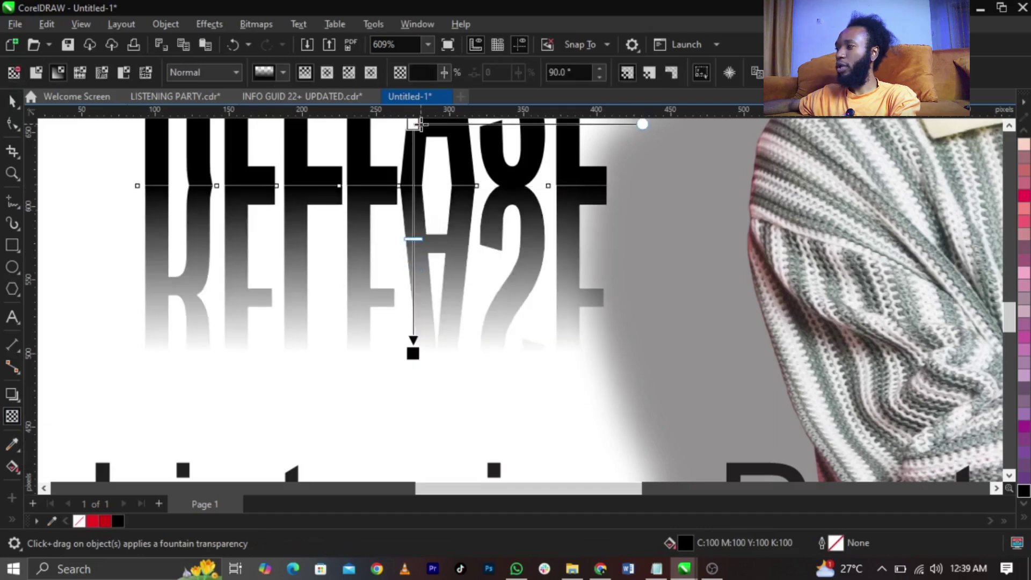
drag(414, 357, 413, 321)
scroll(352, 370, down, 2)
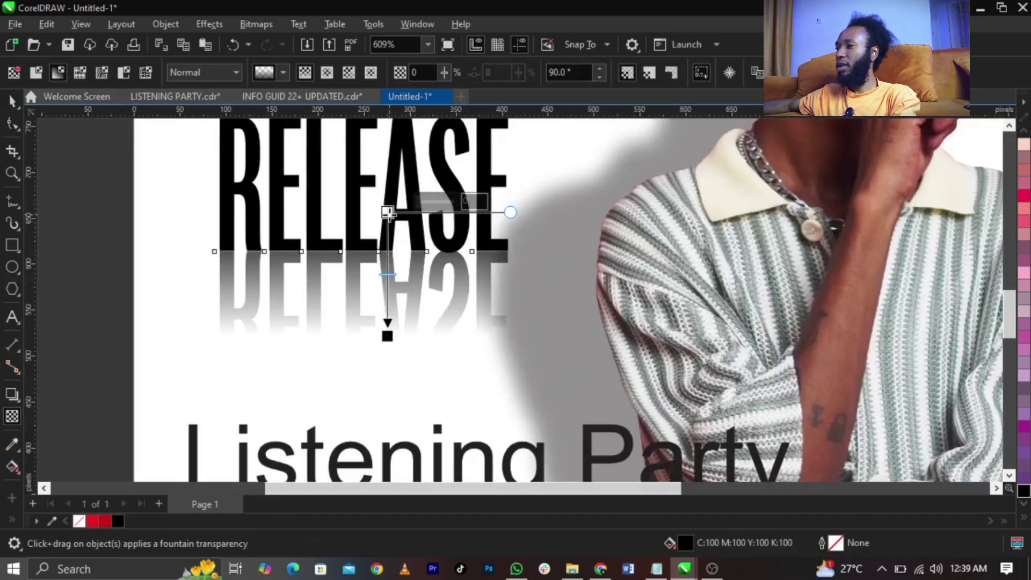
drag(388, 179, 387, 147)
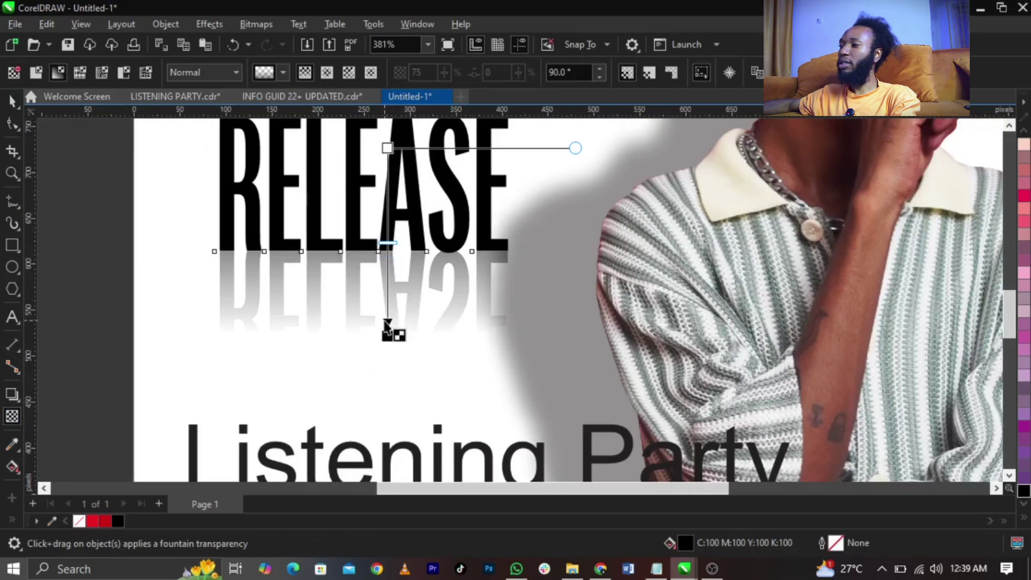
drag(387, 336, 387, 309)
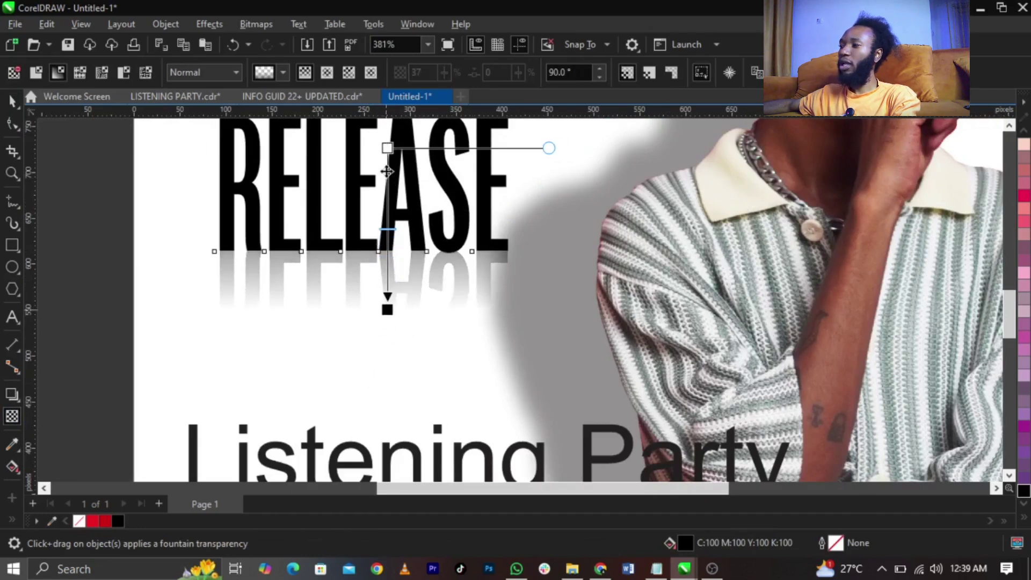
drag(387, 149, 388, 144)
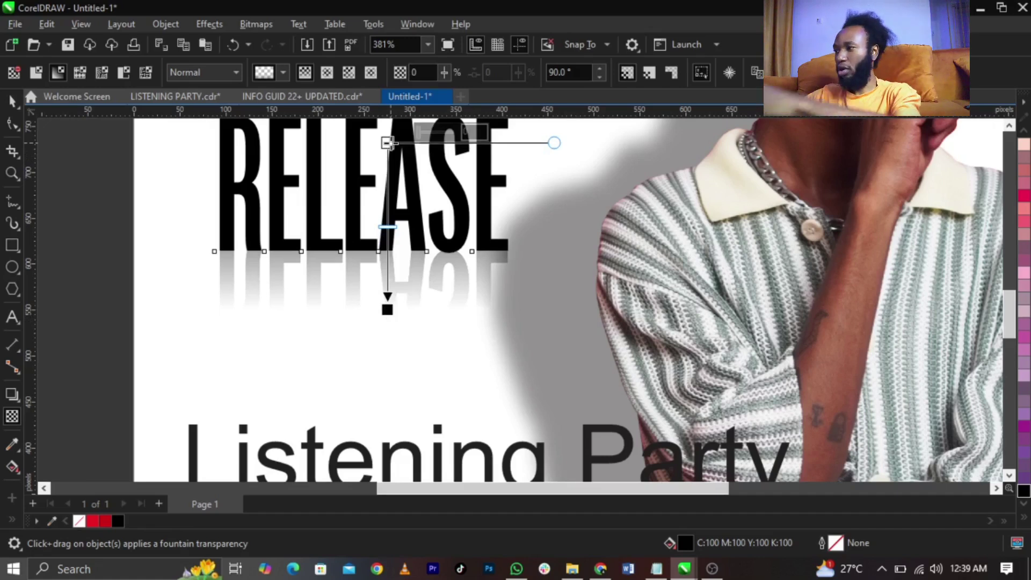
click(388, 142)
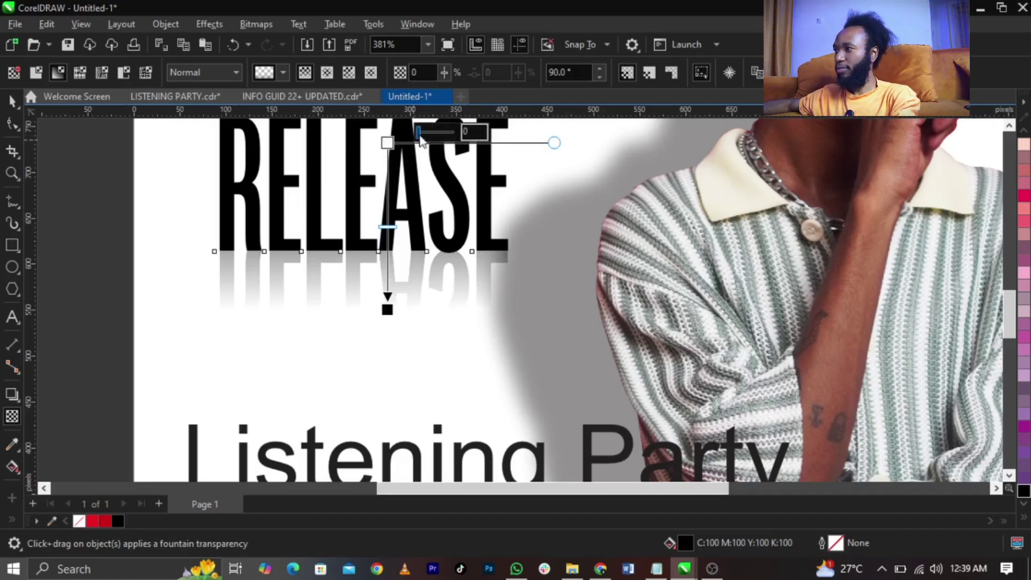
drag(426, 135, 440, 135)
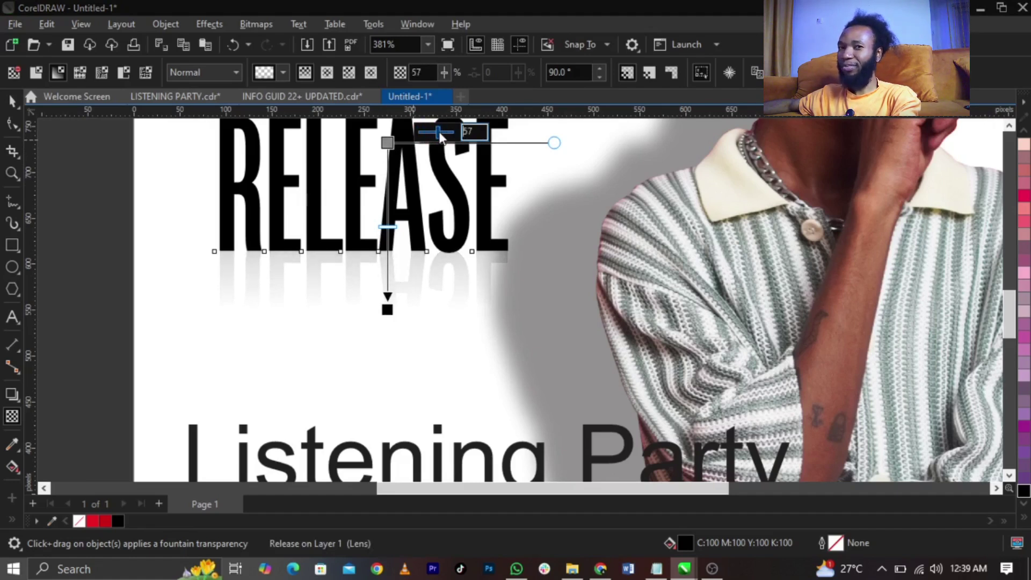
click(87, 266)
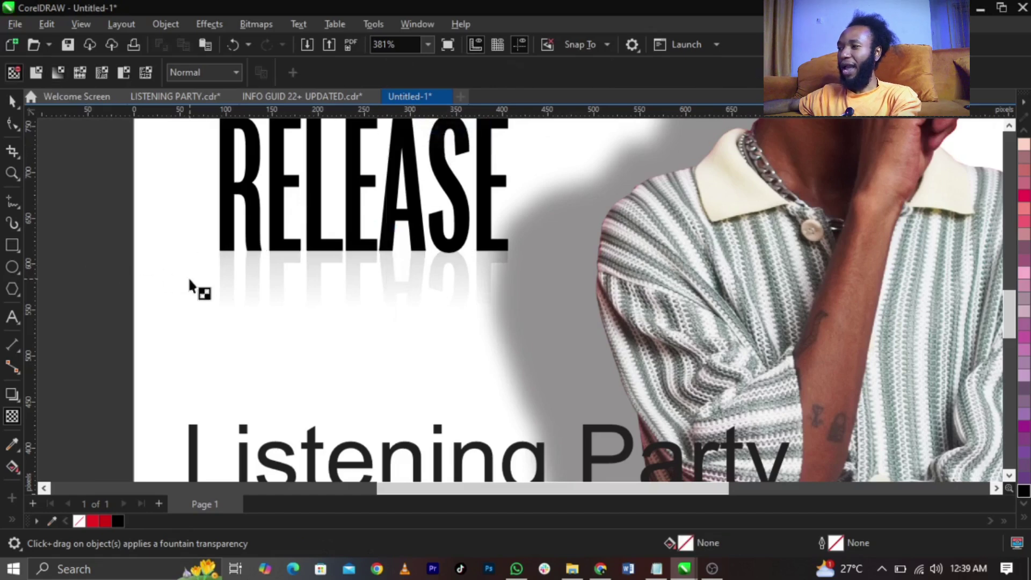
Zoom in on the title and fine-tune the reflection fade's start and end points
key(space)
scroll(254, 259, down, 1)
scroll(254, 259, down, 1)
key(z)
drag(161, 163, 541, 403)
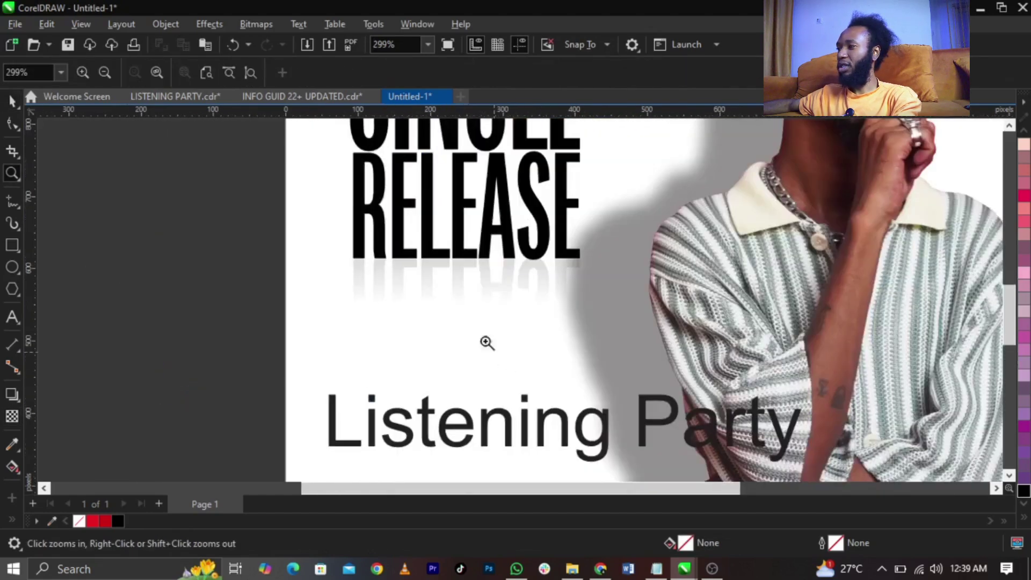
key(space)
click(460, 294)
click(11, 416)
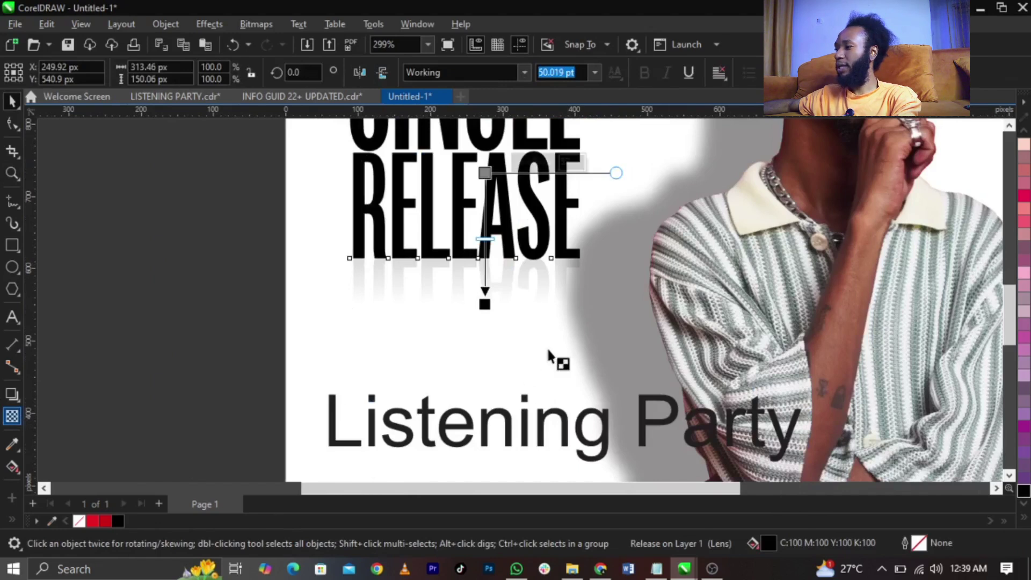
drag(484, 318, 485, 329)
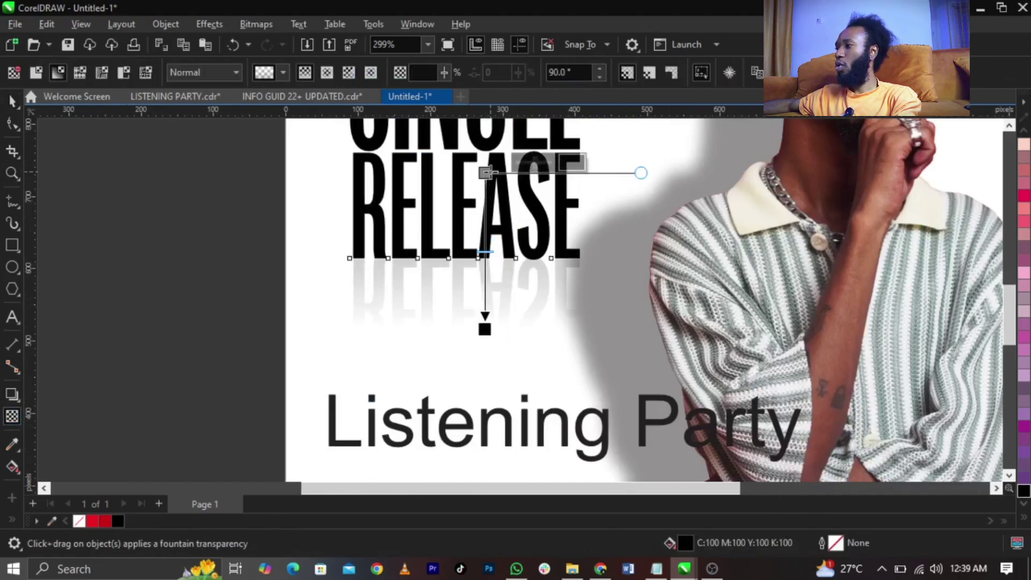
drag(484, 173, 485, 176)
drag(485, 328, 486, 324)
key(space)
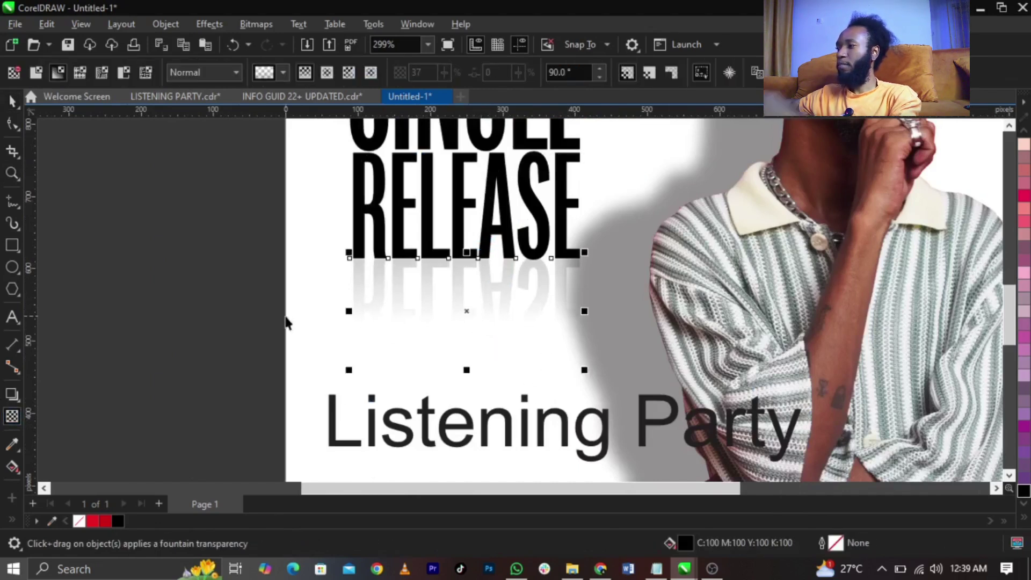
click(285, 318)
scroll(286, 316, down, 1)
scroll(447, 323, down, 1)
scroll(453, 257, up, 3)
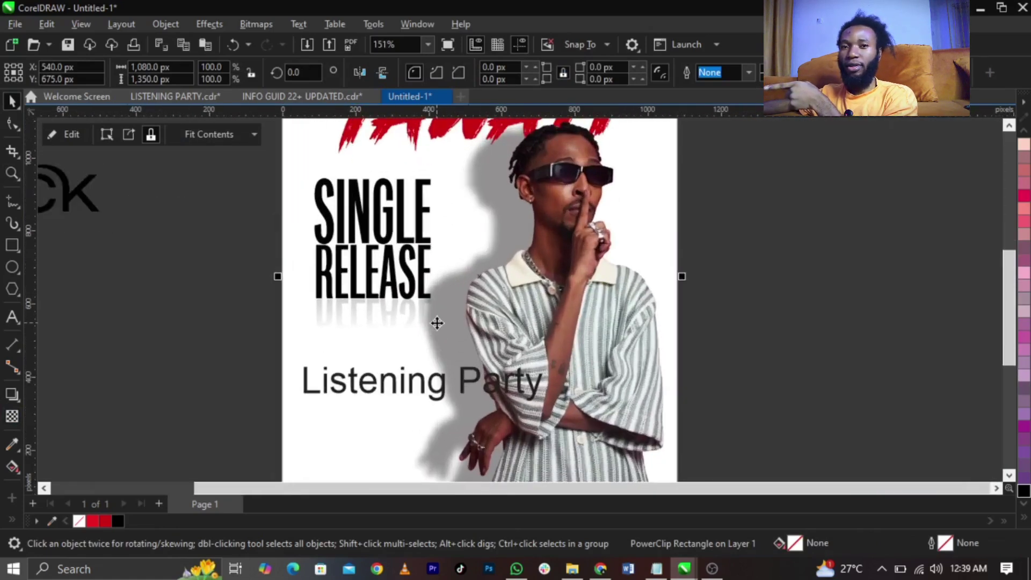
Change the Listening Party text to the Road Rage font, taken from the notes
scroll(427, 385, up, 2)
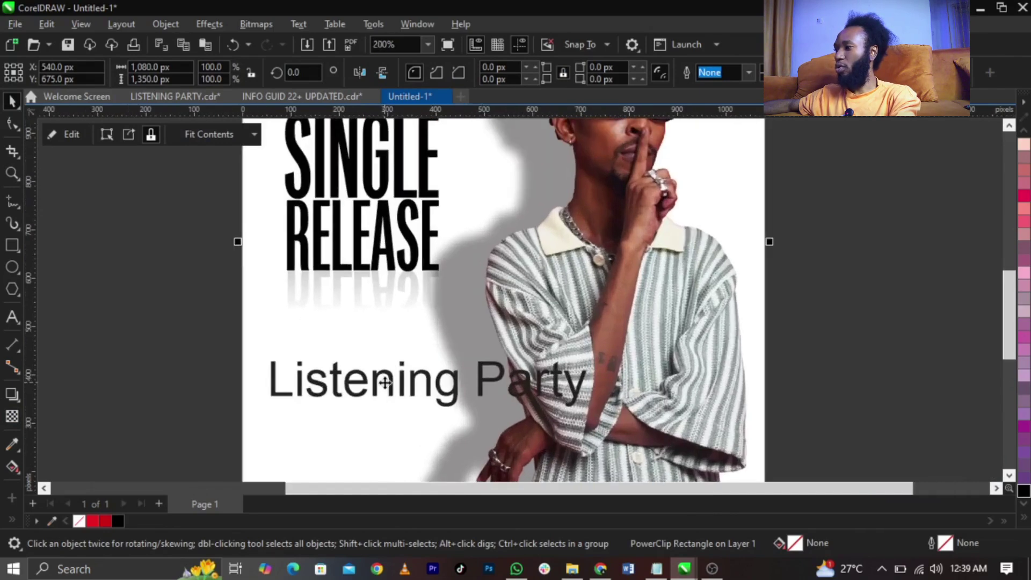
click(390, 390)
click(656, 569)
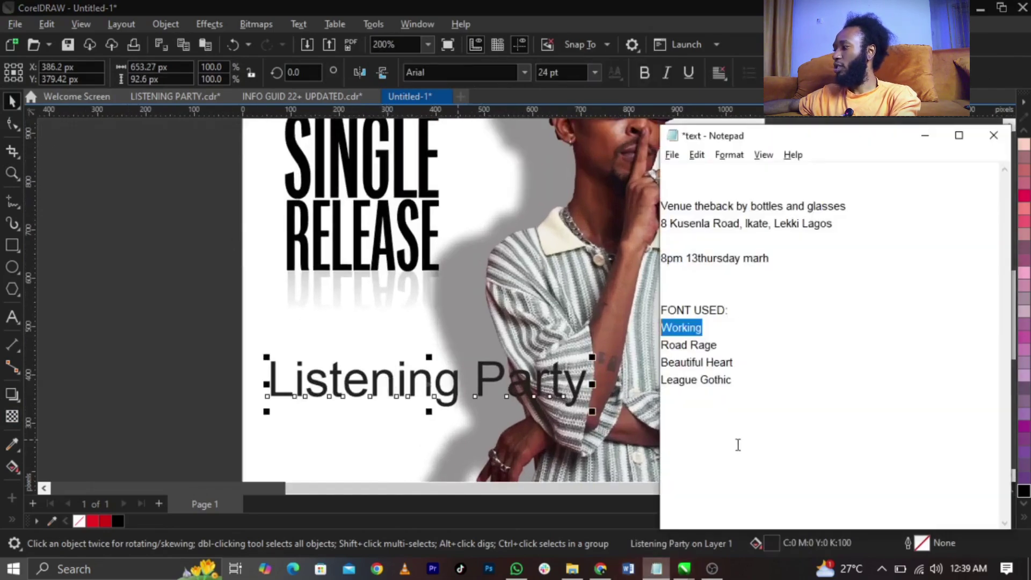
drag(727, 338, 646, 342)
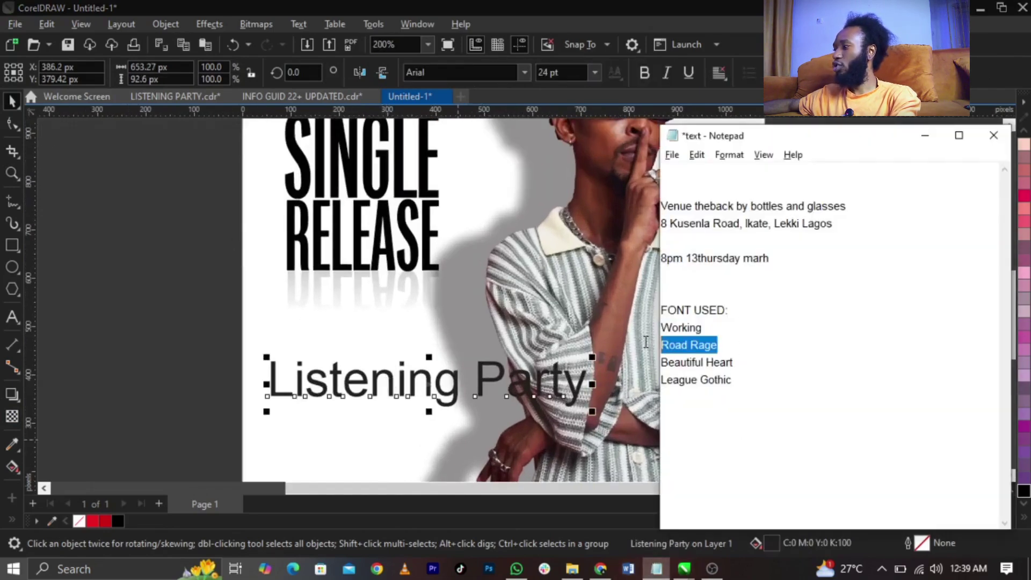
click(210, 274)
click(447, 406)
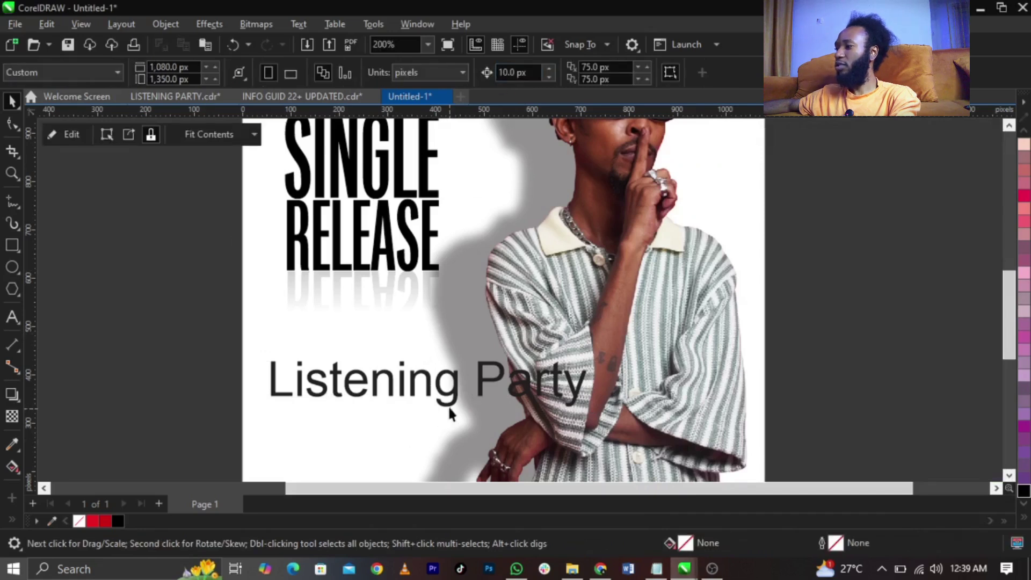
click(456, 392)
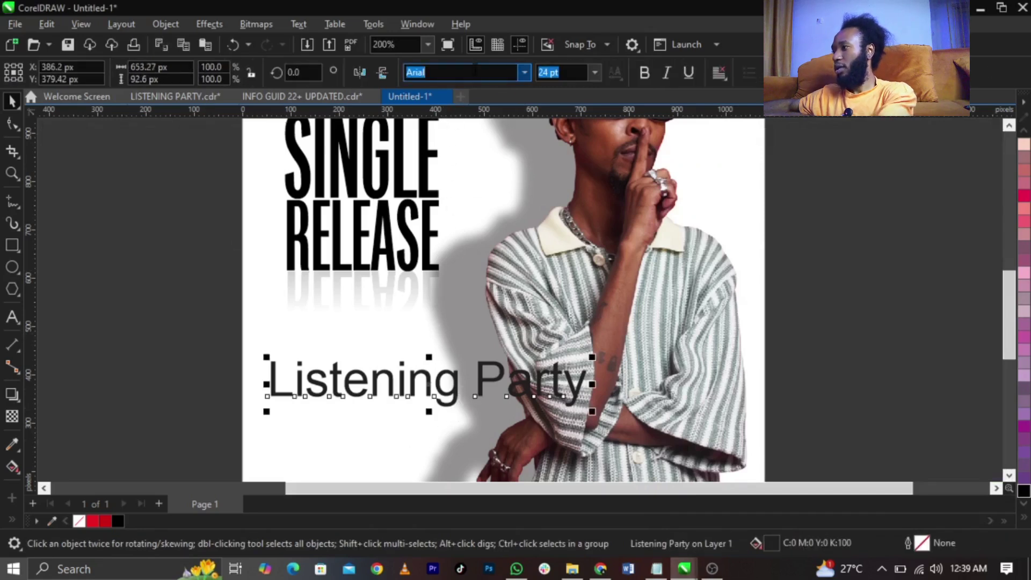
key(Return)
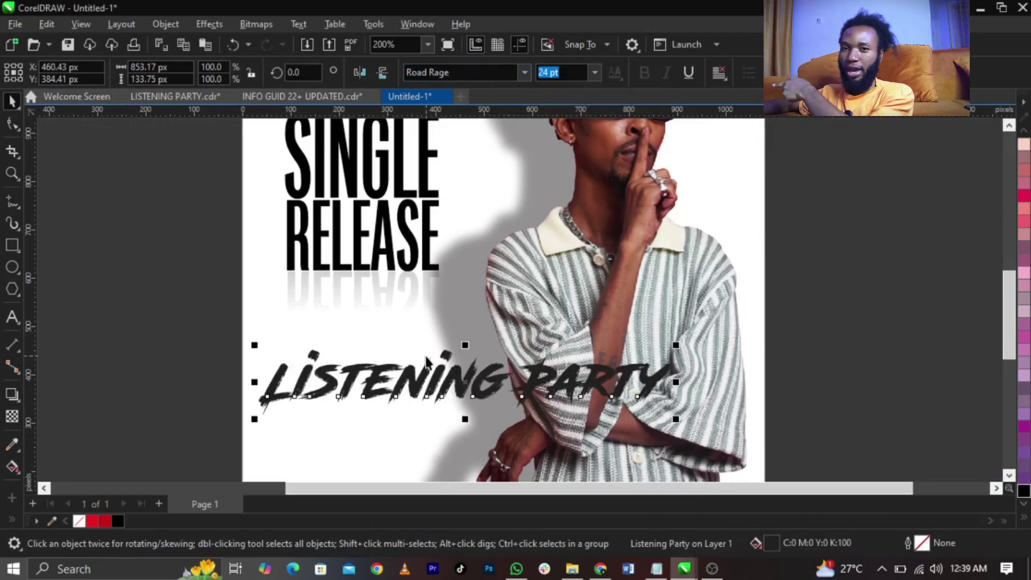
Break the title so PARTY moves to its own line below LISTENING
double_click(522, 389)
key(Return)
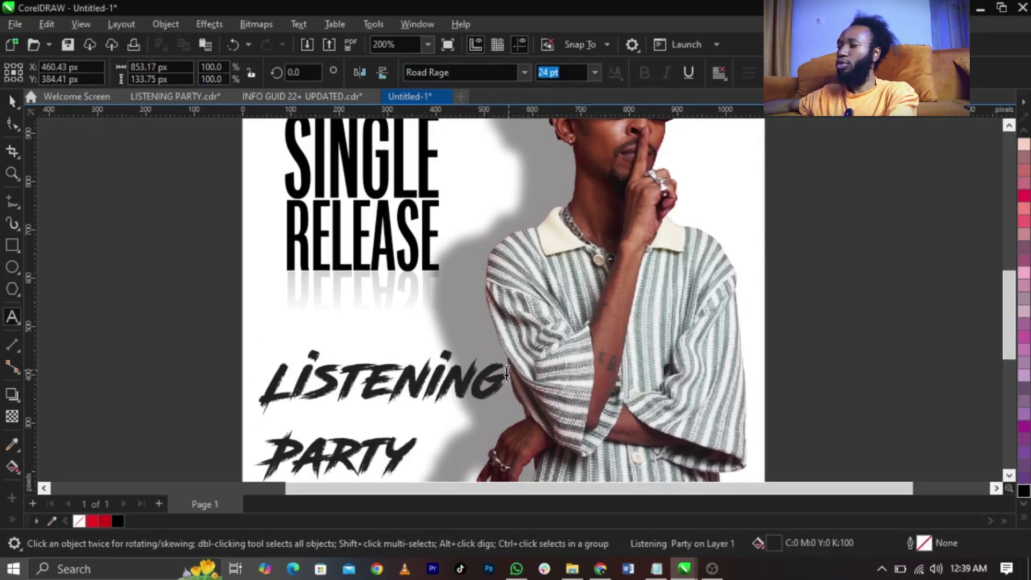
key(ctrl+space)
Separate LISTENING and PARTY, then stack PARTY directly beneath LISTENING under RELEASE
drag(475, 374, 473, 353)
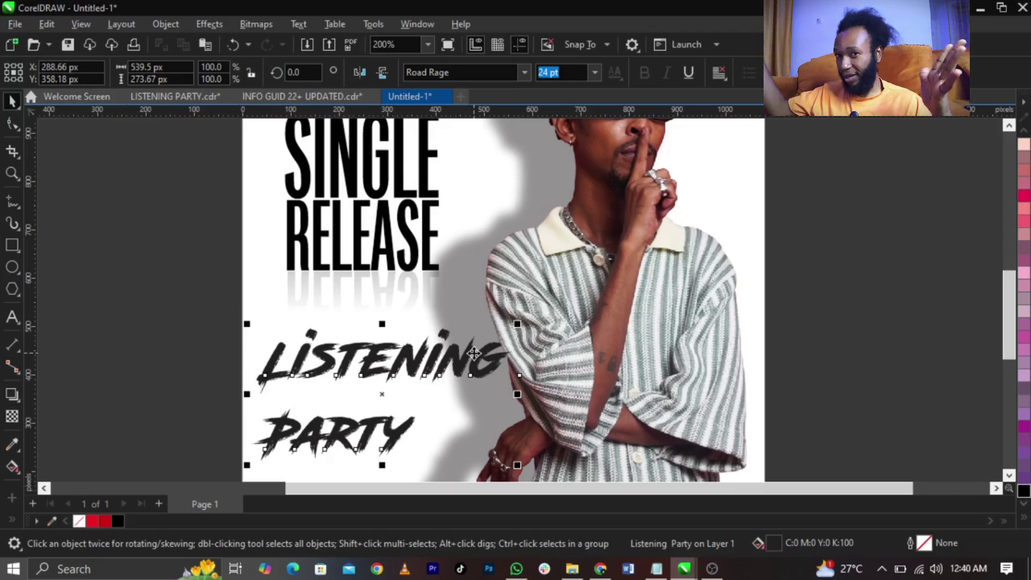
click(474, 353)
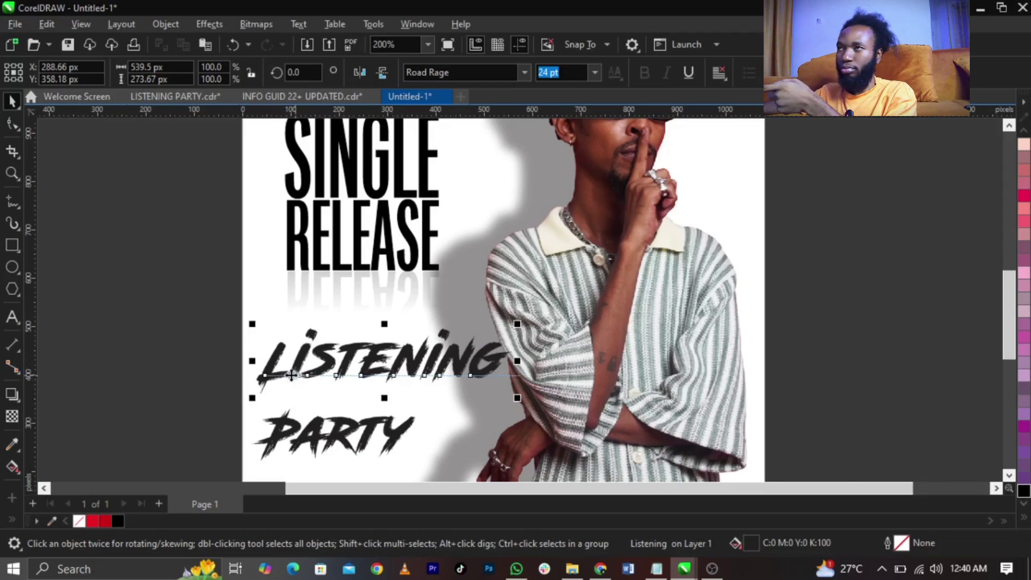
drag(328, 368, 209, 305)
drag(396, 436, 644, 436)
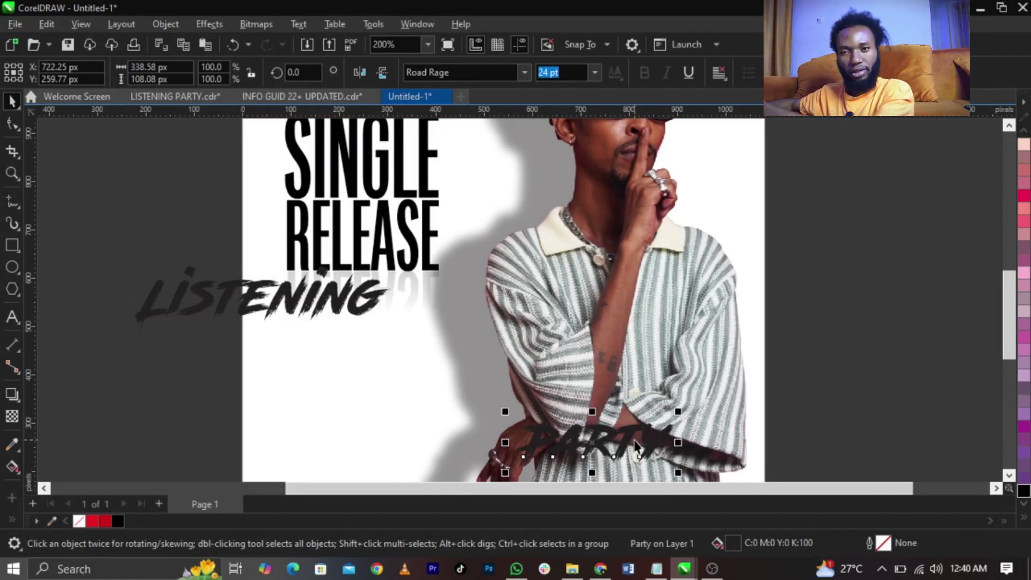
drag(635, 446, 376, 439)
drag(260, 306, 383, 369)
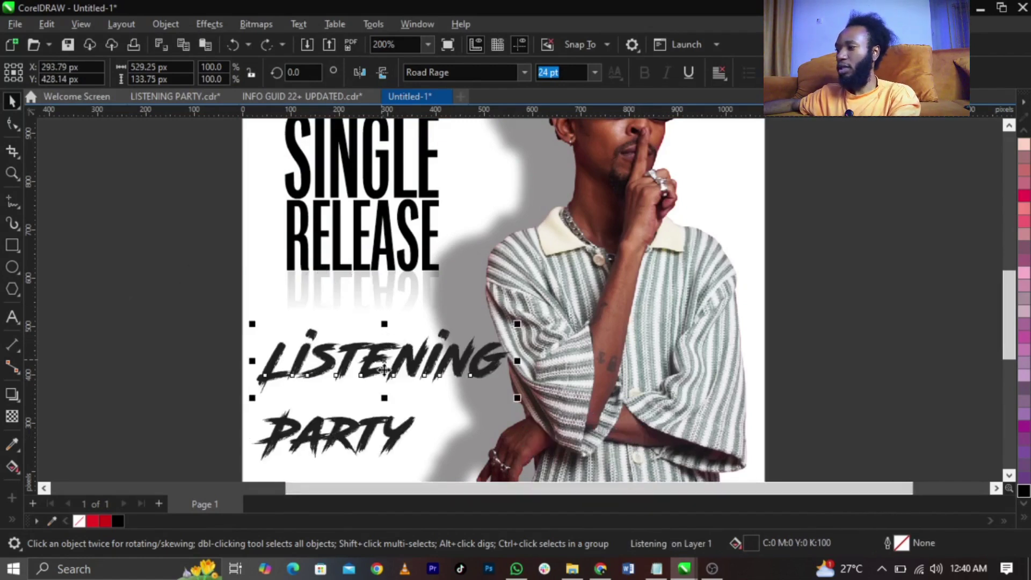
drag(395, 437, 440, 407)
Scale the LISTENING PARTY pair down together and colour it red
scroll(441, 407, up, 1)
shift+click(477, 356)
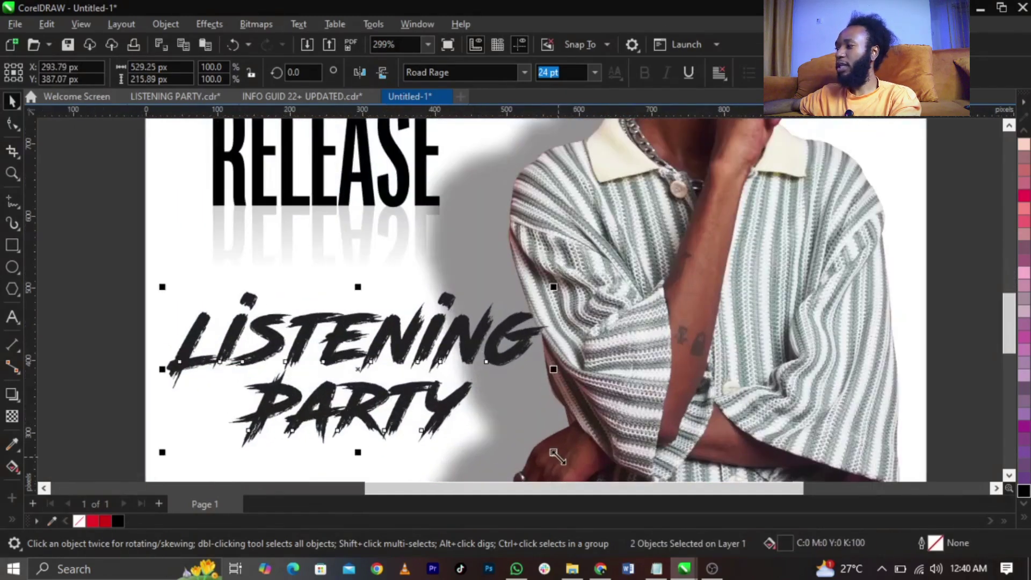
drag(557, 457, 521, 454)
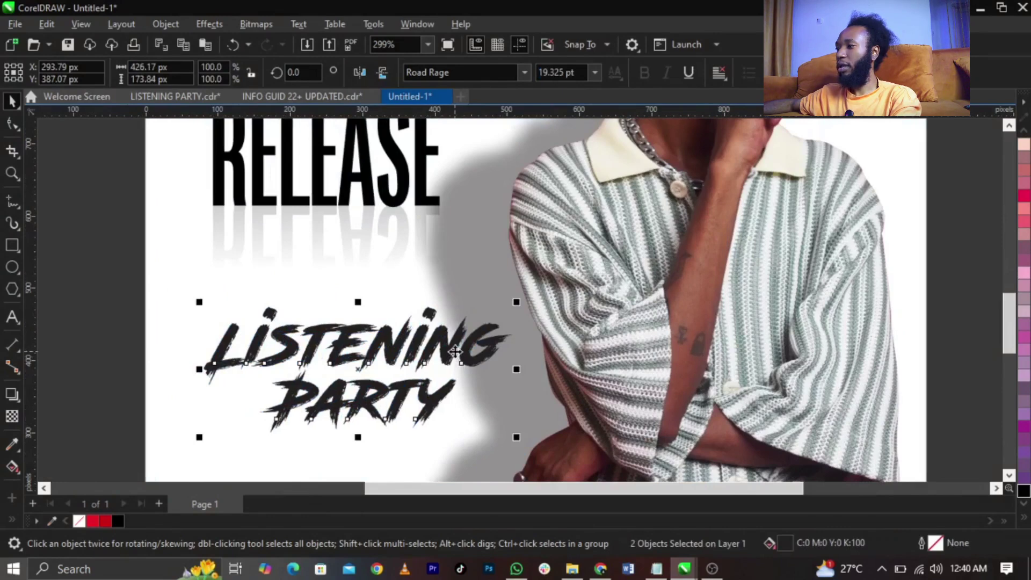
drag(450, 350, 444, 340)
drag(508, 428, 467, 412)
drag(438, 345, 433, 341)
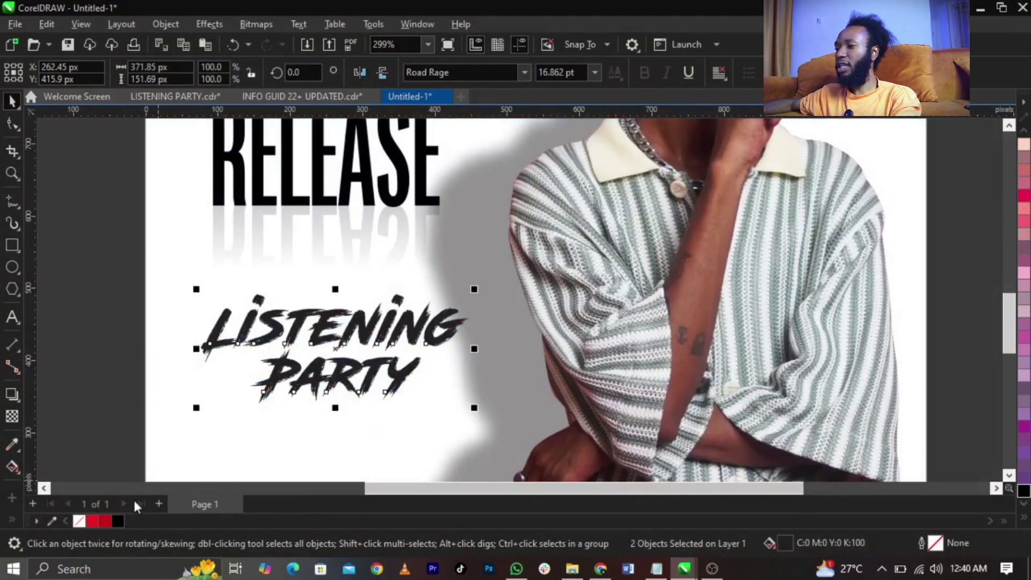
click(104, 520)
Nudge the red LISTENING PARTY title slightly lower and zoom in on the poster
click(201, 361)
scroll(203, 358, down, 2)
scroll(299, 325, down, 2)
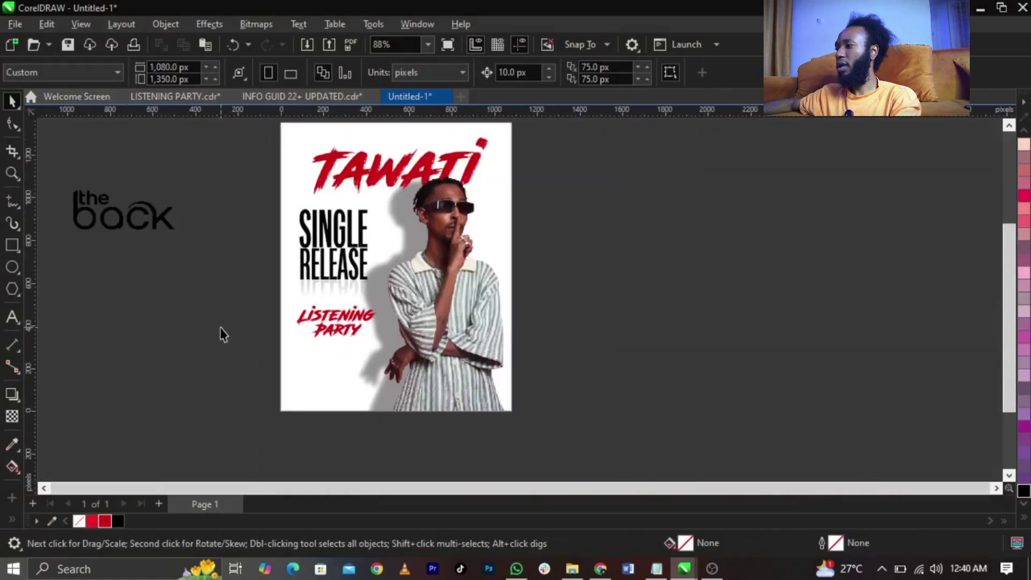
drag(424, 366, 425, 365)
scroll(365, 293, up, 3)
drag(325, 338, 322, 327)
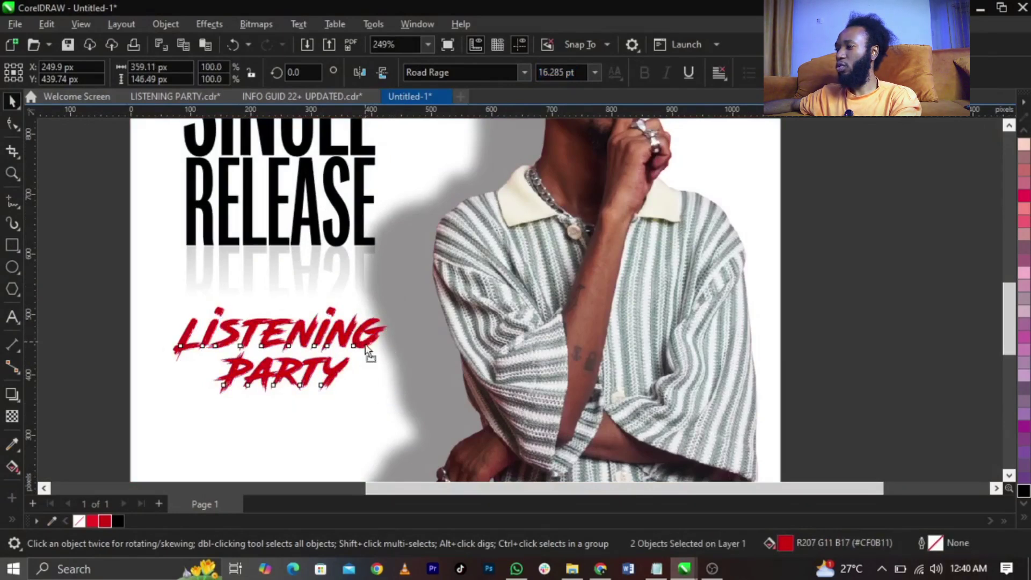
drag(366, 345, 367, 348)
scroll(362, 317, down, 3)
click(615, 314)
key(z)
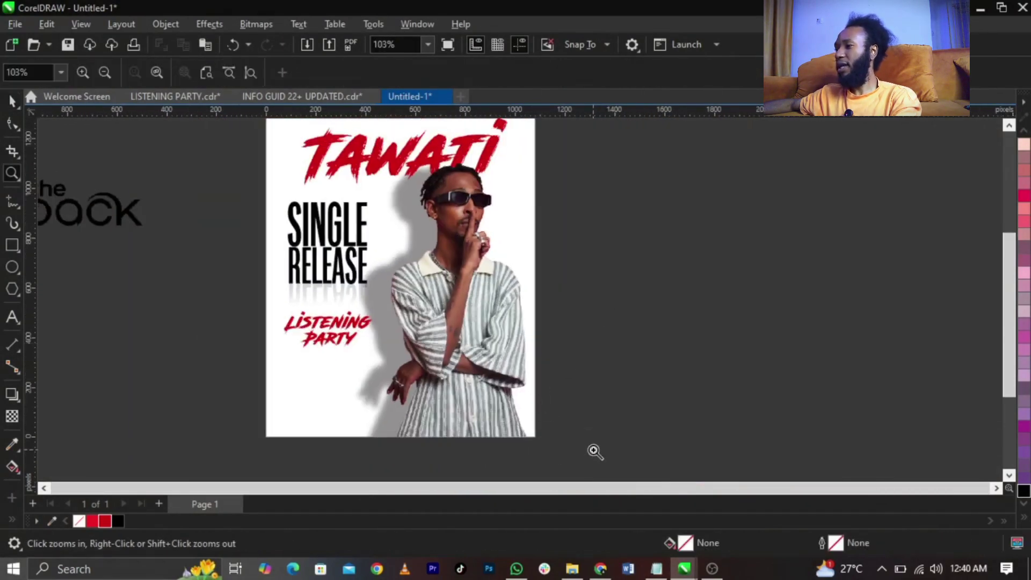
drag(595, 452, 50, 223)
key(space)
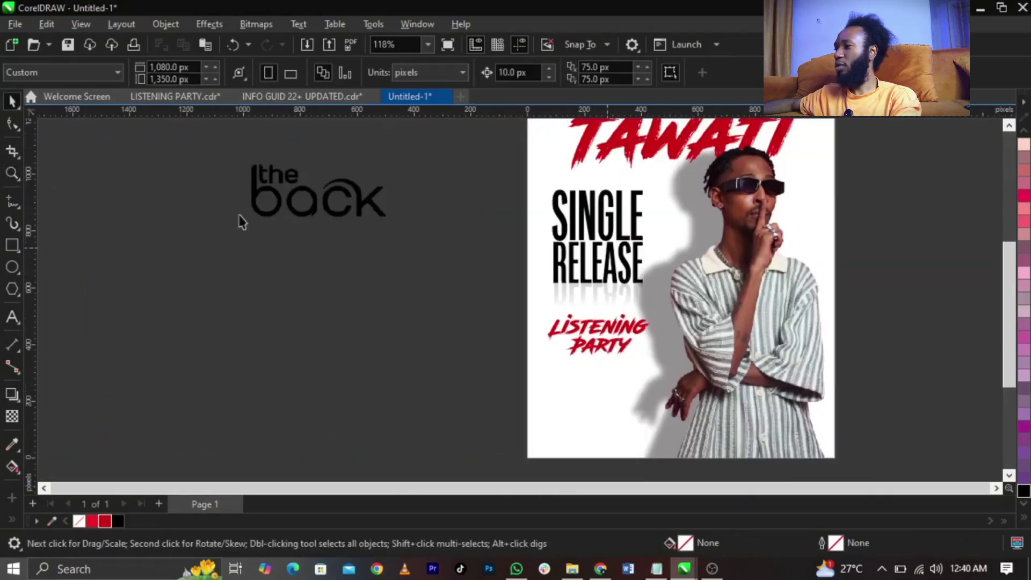
scroll(134, 207, down, 1)
scroll(652, 275, up, 1)
Centre-align the LISTENING PARTY title beneath RELEASE
drag(474, 348, 475, 348)
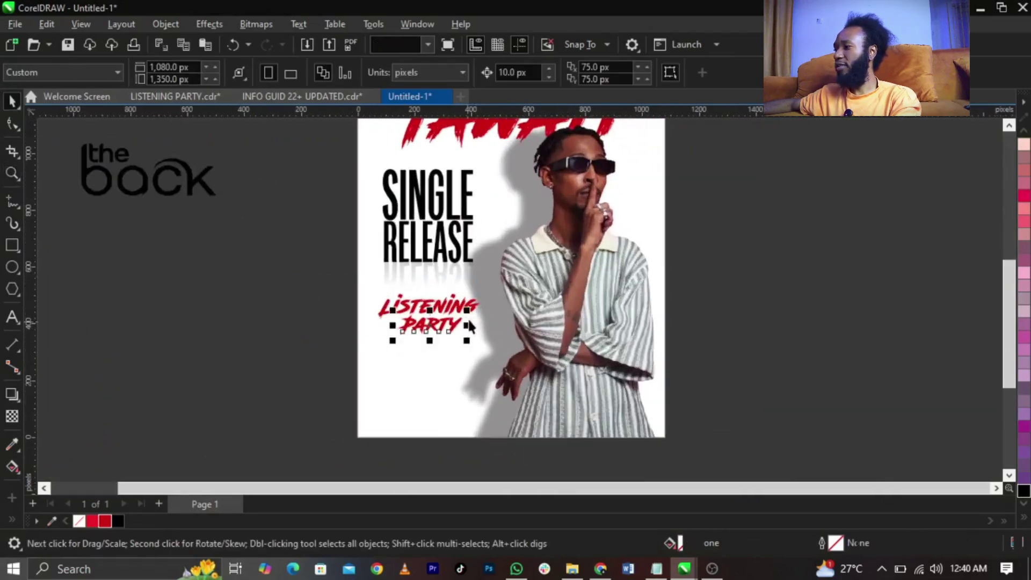
scroll(475, 306, up, 2)
scroll(435, 309, up, 2)
drag(147, 255, 588, 400)
drag(477, 293, 472, 289)
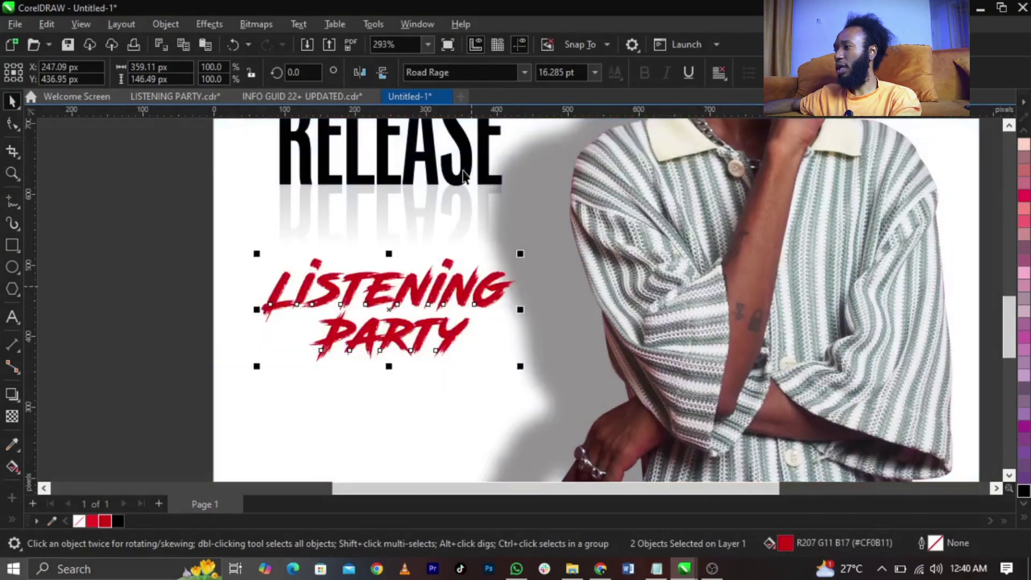
shift+click(463, 170)
key(c)
scroll(387, 227, down, 2)
click(146, 266)
scroll(510, 349, down, 2)
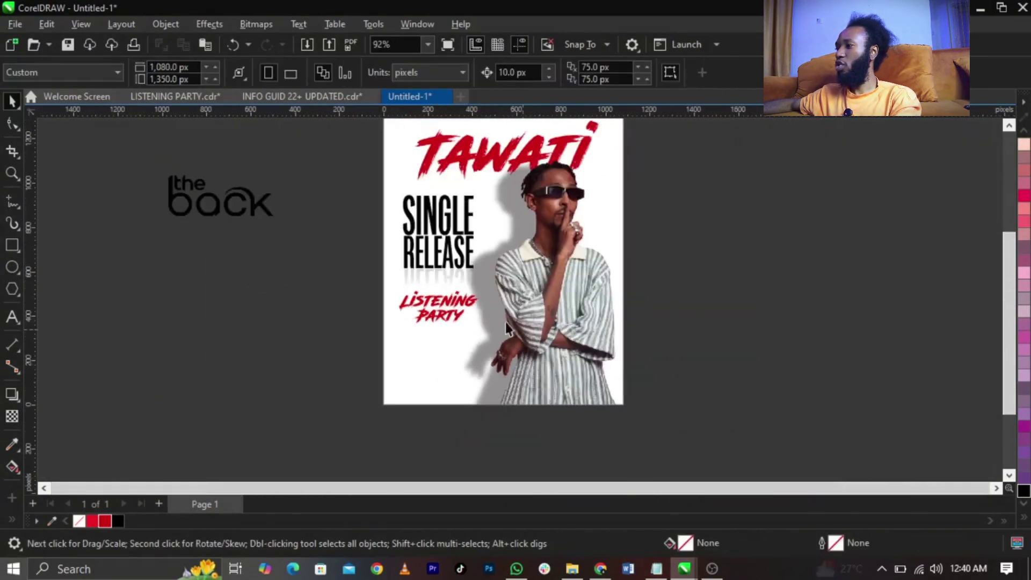
Move the 'the back' logo onto the poster and shrink it below the title
drag(410, 364, 453, 365)
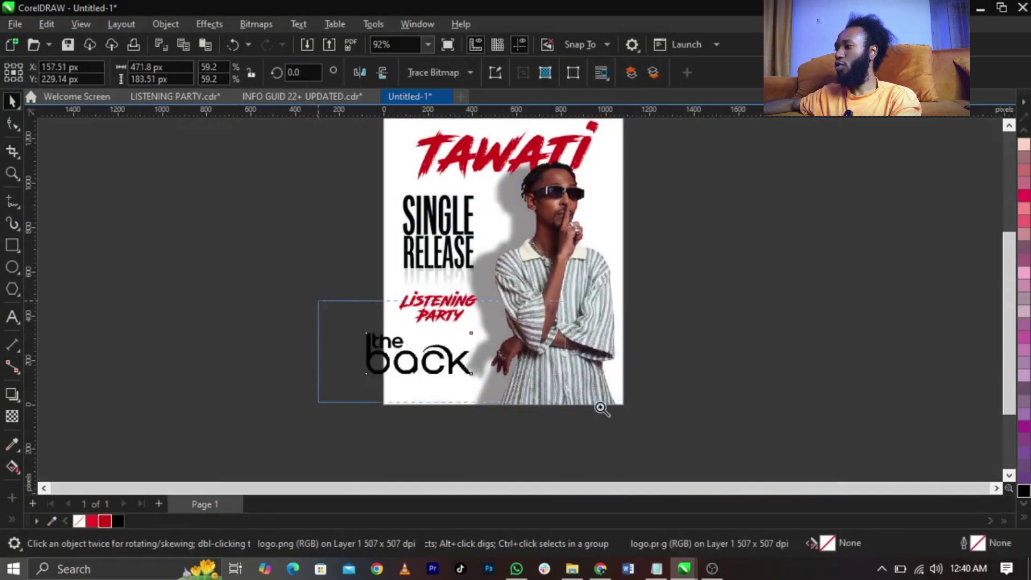
scroll(441, 368, up, 5)
drag(539, 372, 386, 329)
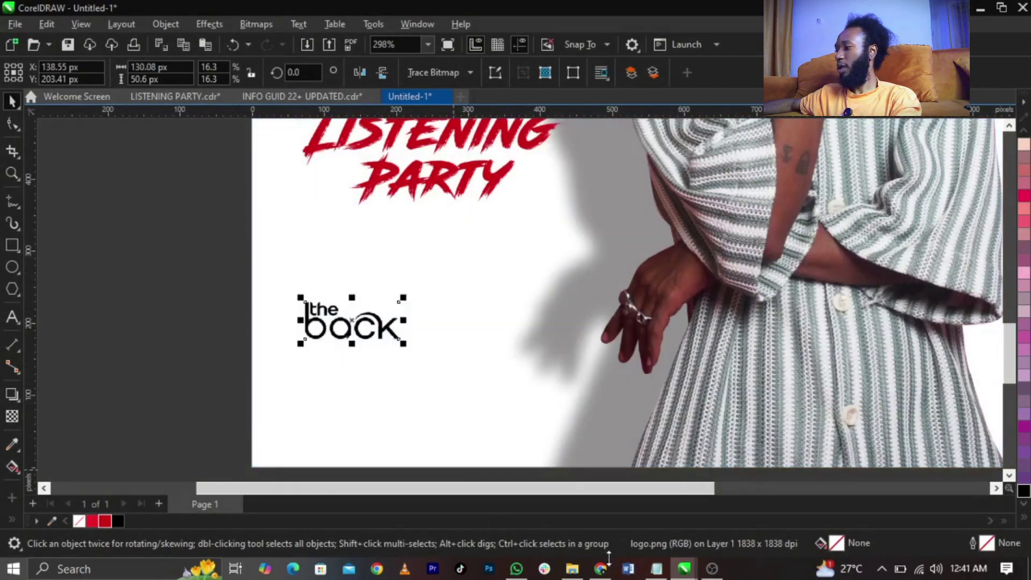
Paste the venue and address lines from the notes as 8 pt text below the logo
click(656, 568)
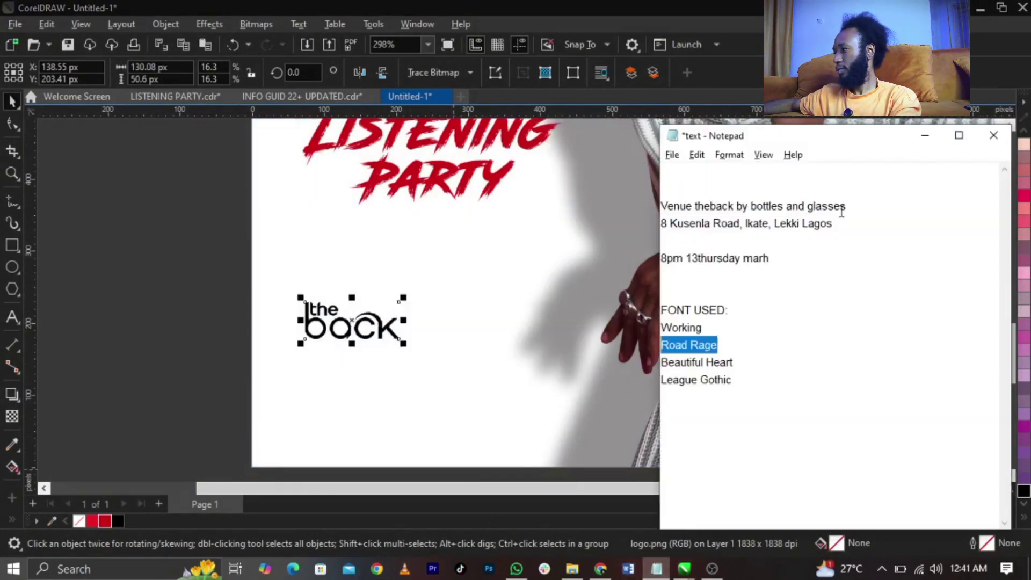
drag(859, 207, 645, 209)
drag(842, 226, 593, 201)
key(ctrl+c)
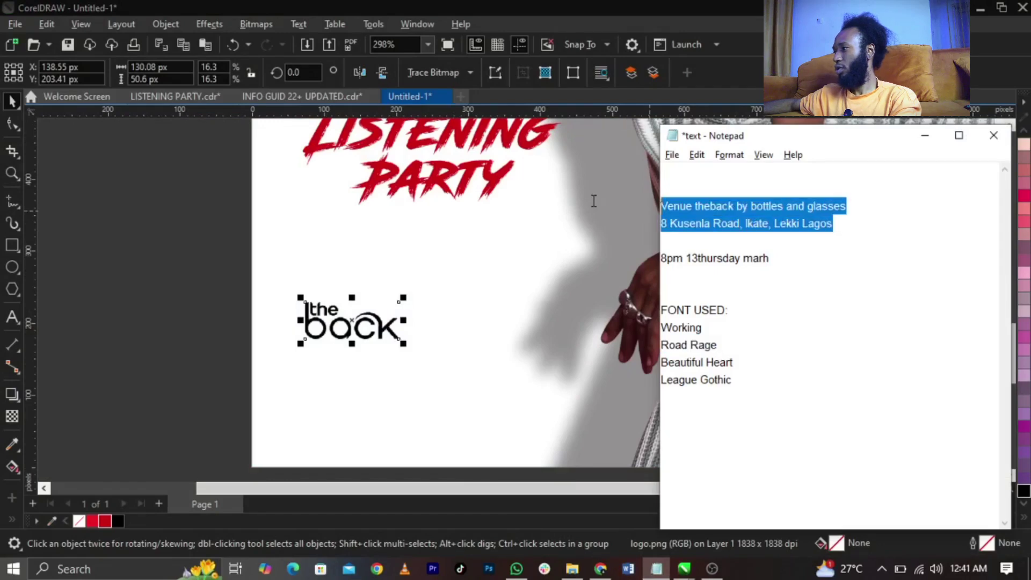
click(138, 329)
key(F8)
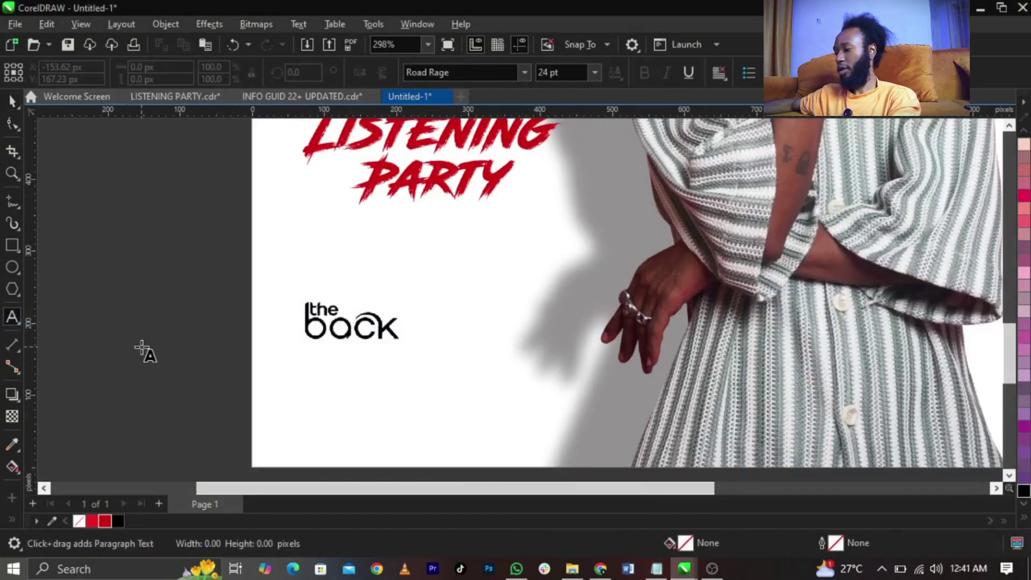
click(141, 351)
key(ctrl+v)
key(ctrl+space)
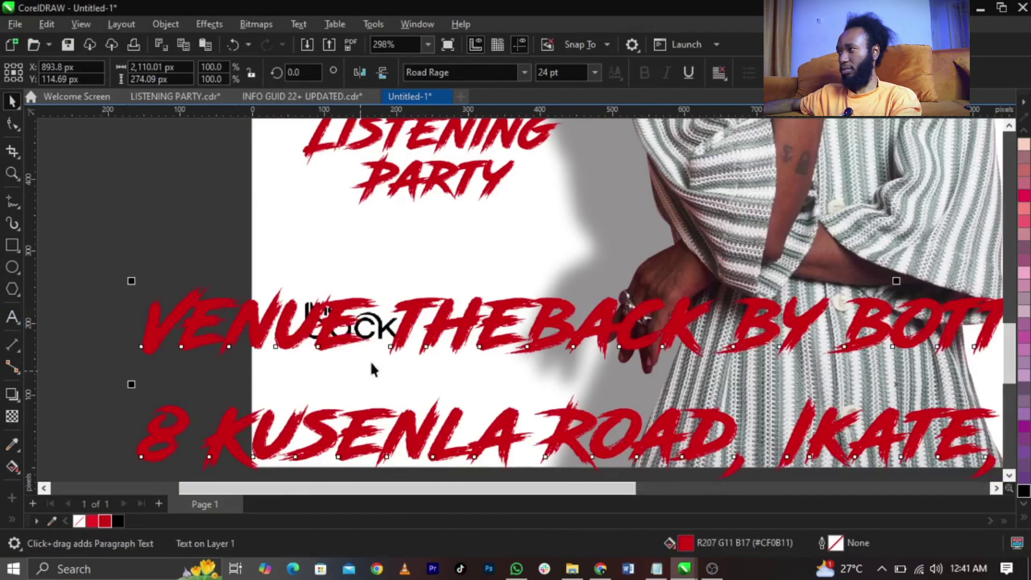
click(570, 76)
click(595, 72)
click(617, 127)
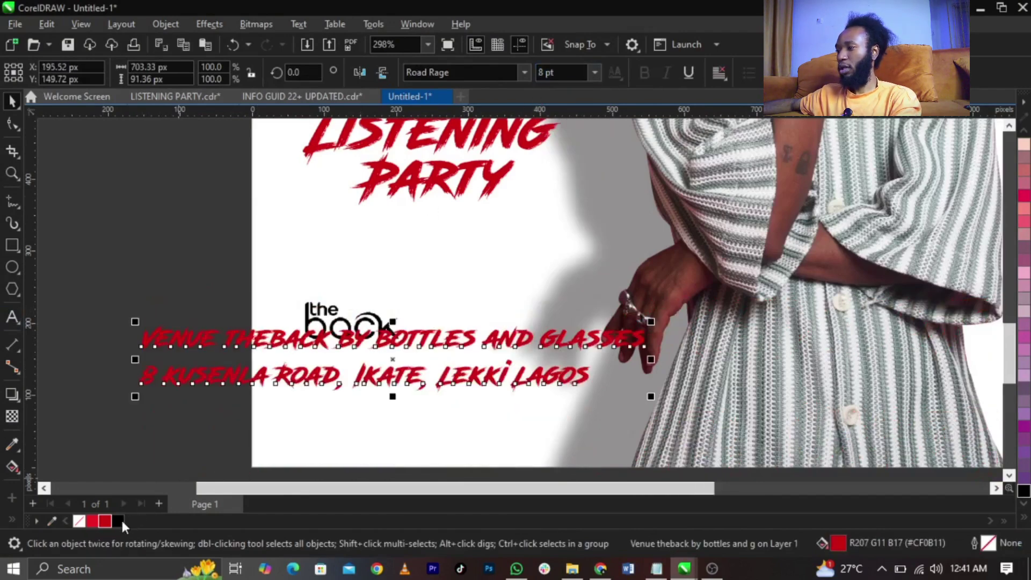
drag(461, 376, 470, 413)
Set the venue text to League Gothic, fit it under the logo, and highlight the word Venue
click(656, 568)
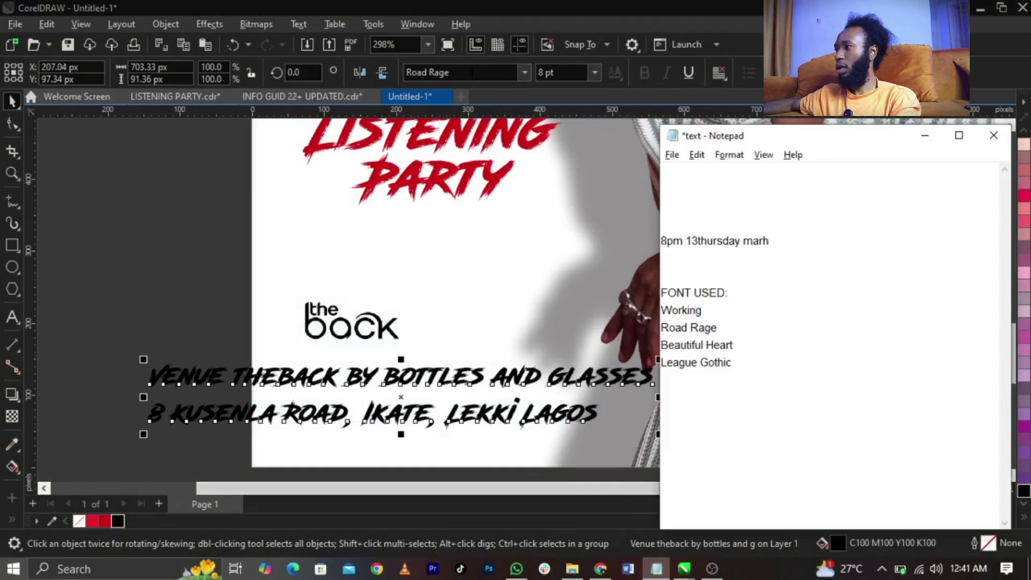
click(473, 72)
text(League Gothic)
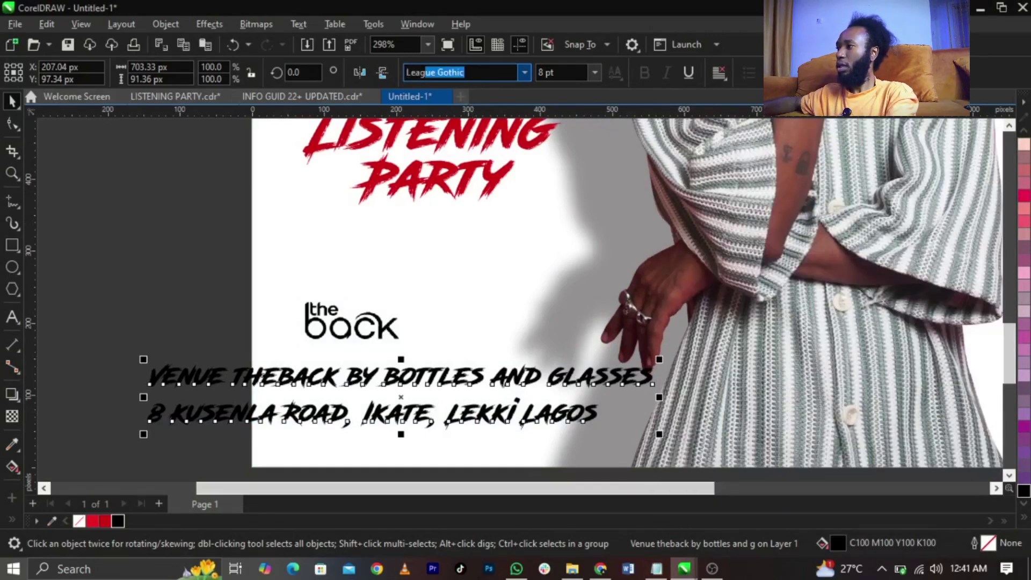
key(Return)
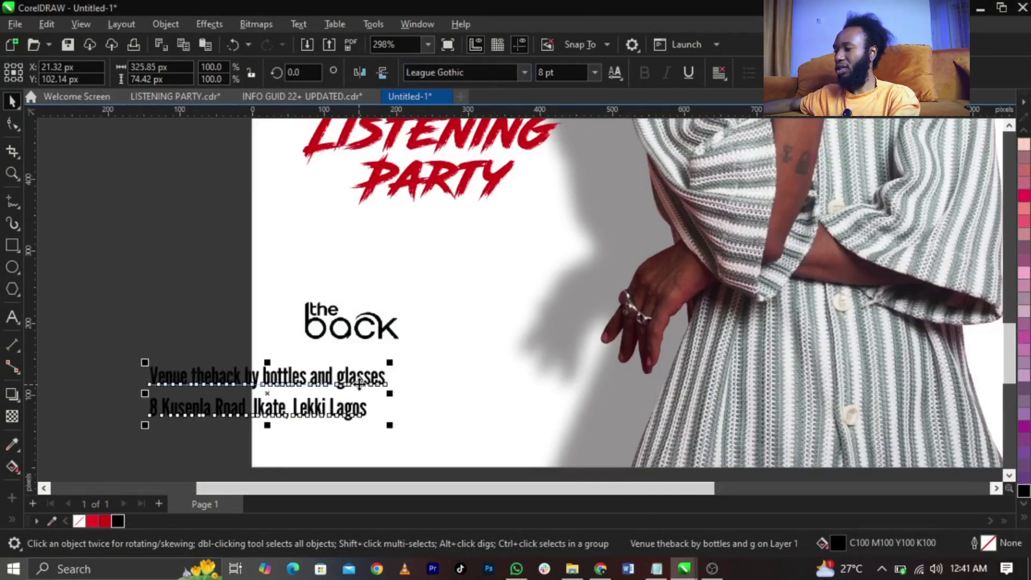
drag(359, 383, 492, 386)
key(Escape)
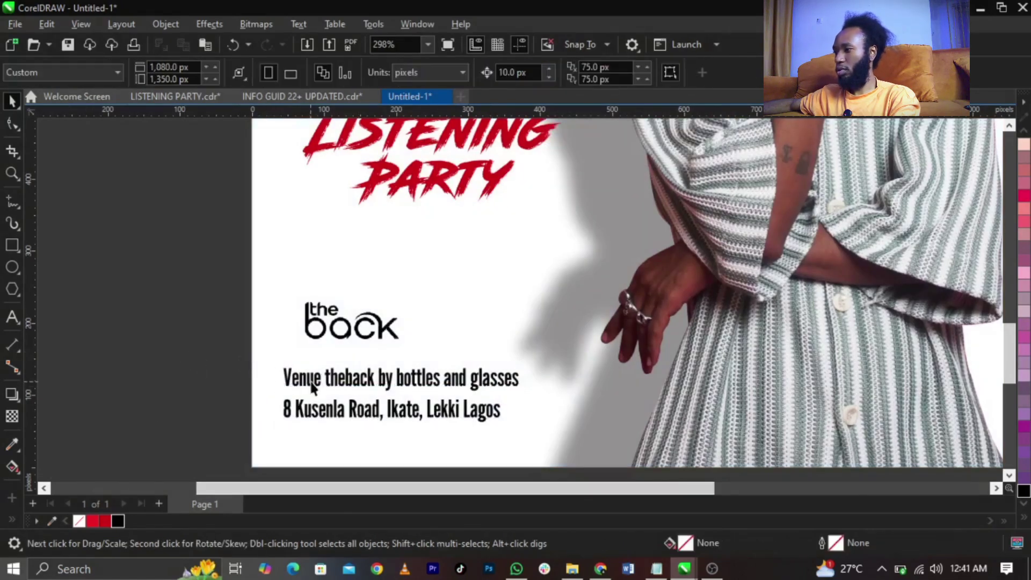
double_click(321, 381)
drag(323, 379, 271, 377)
Cut Venue from the address line and paste it as separate text above the logo
key(Delete)
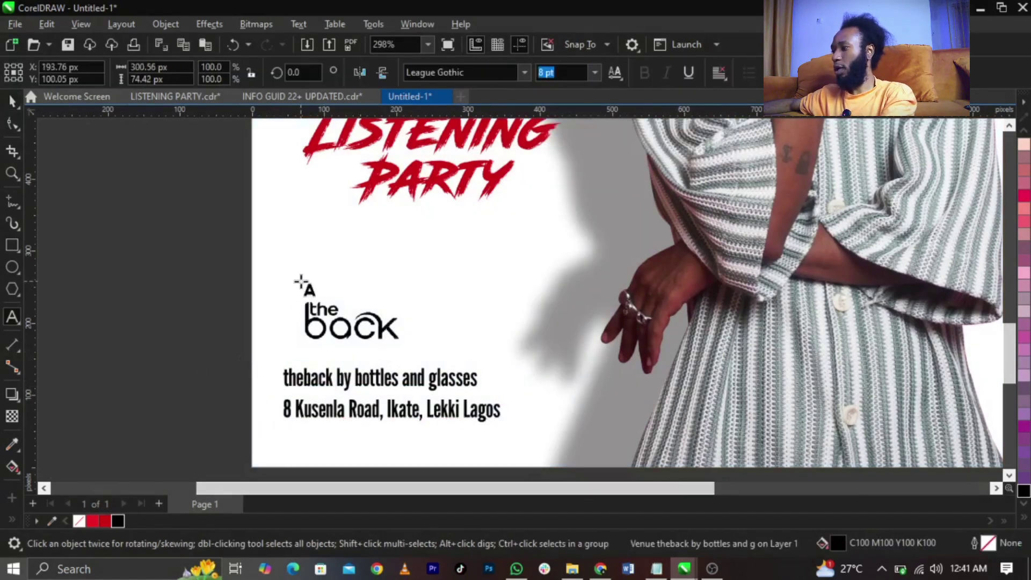
click(301, 281)
text(Venue)
key(ctrl+space)
Set Venue in Beautiful Heart, enlarge it to about 12.4 pt, and colour it dark red
click(656, 569)
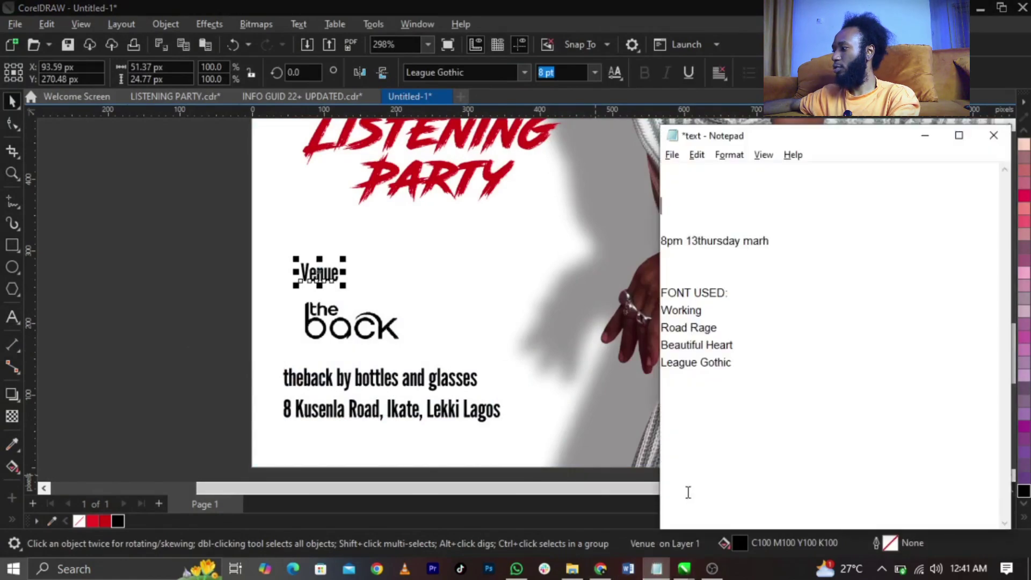
drag(742, 344, 662, 345)
key(ctrl+c)
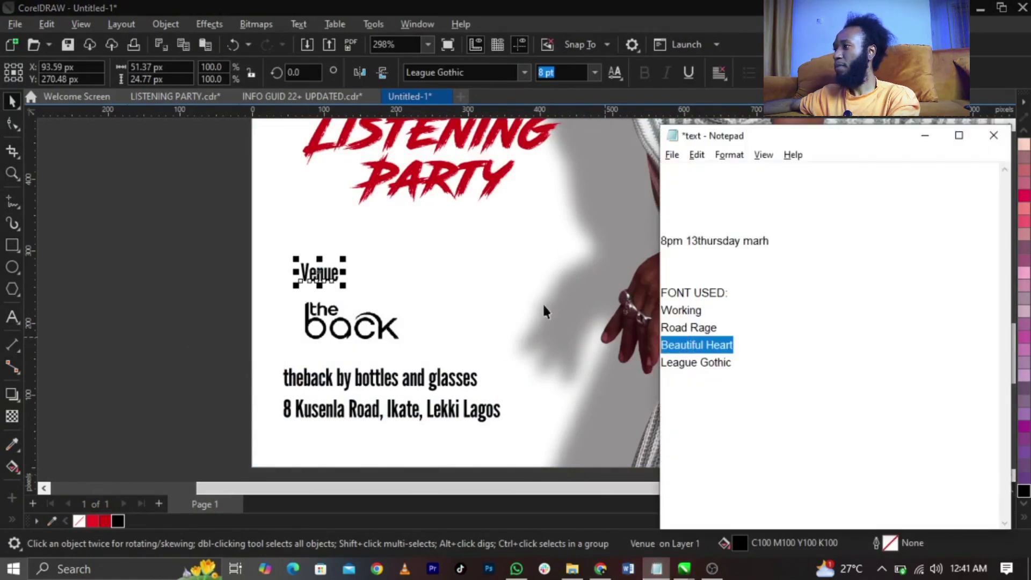
click(484, 75)
key(ctrl+v)
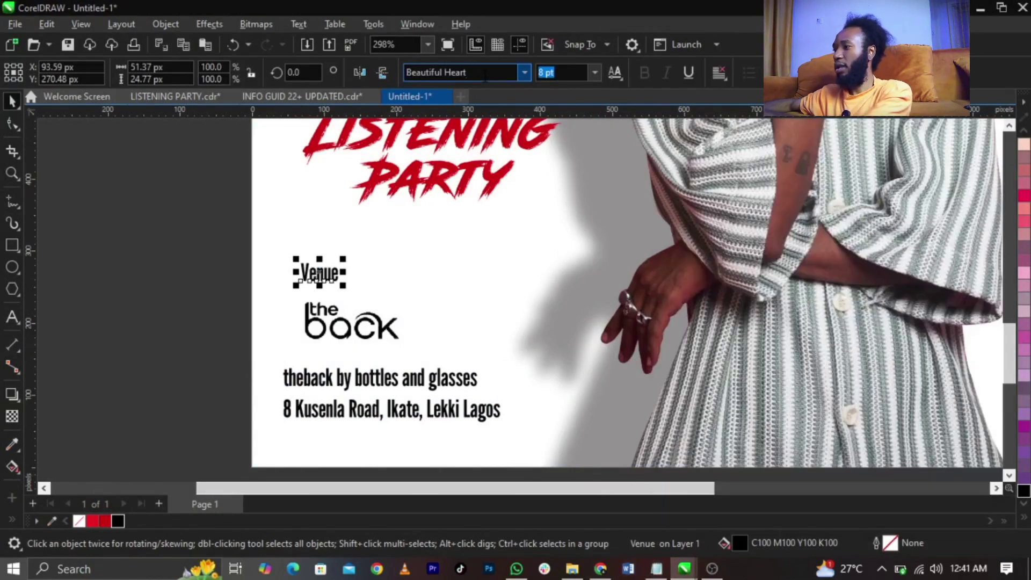
key(Return)
scroll(356, 289, up, 3)
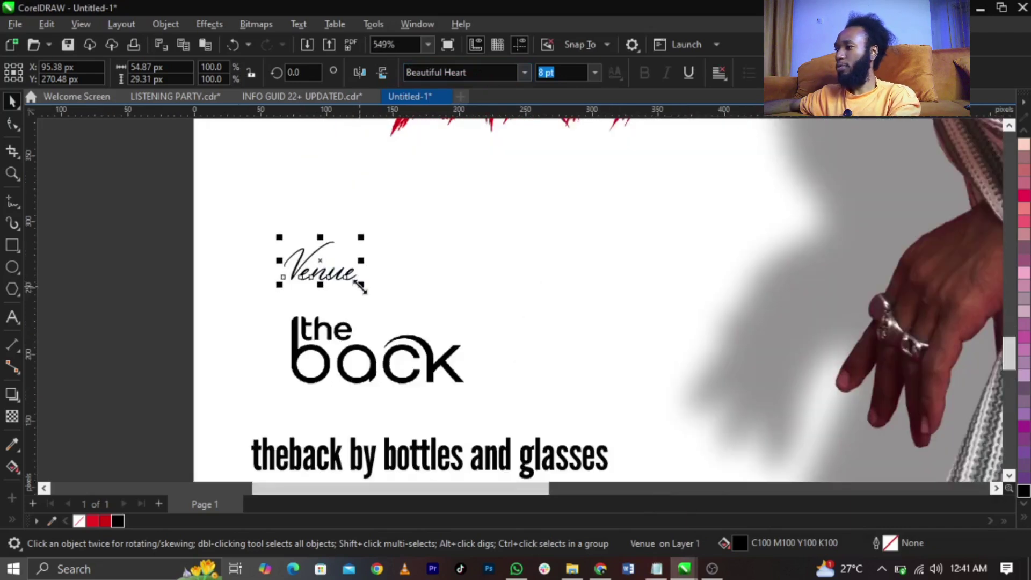
mouse_move(363, 295)
mouse_down()
mouse_move(381, 295)
mouse_move(367, 309)
mouse_up()
drag(373, 305, 376, 308)
click(106, 521)
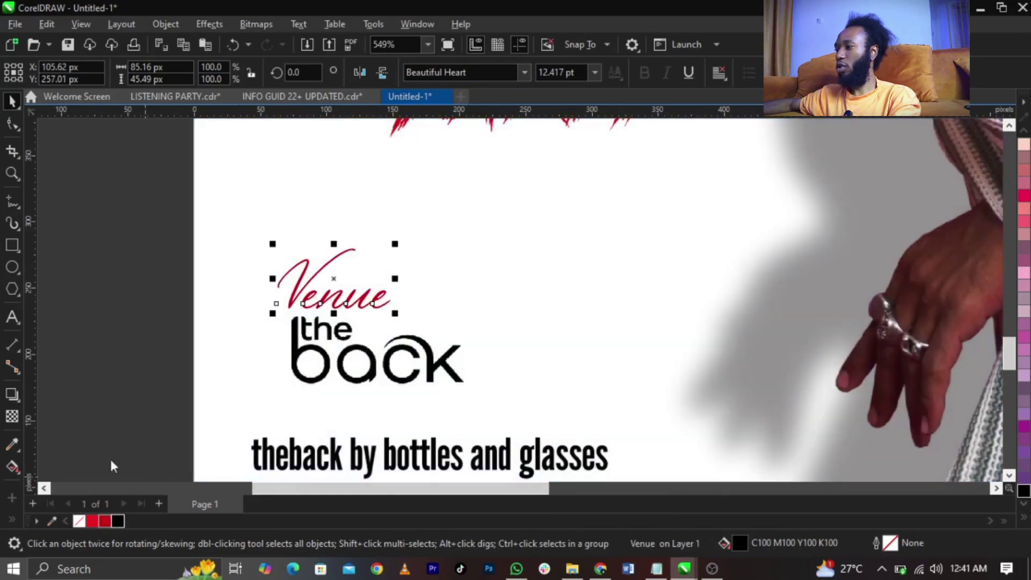
click(150, 267)
Zoom in on the venue details and select the two-line address text
scroll(150, 268, down, 2)
key(z)
drag(90, 186, 627, 449)
key(space)
click(513, 390)
click(505, 392)
Break the text block apart with Ctrl+K, then shrink the tagline and place it beneath the back logo
click(505, 392)
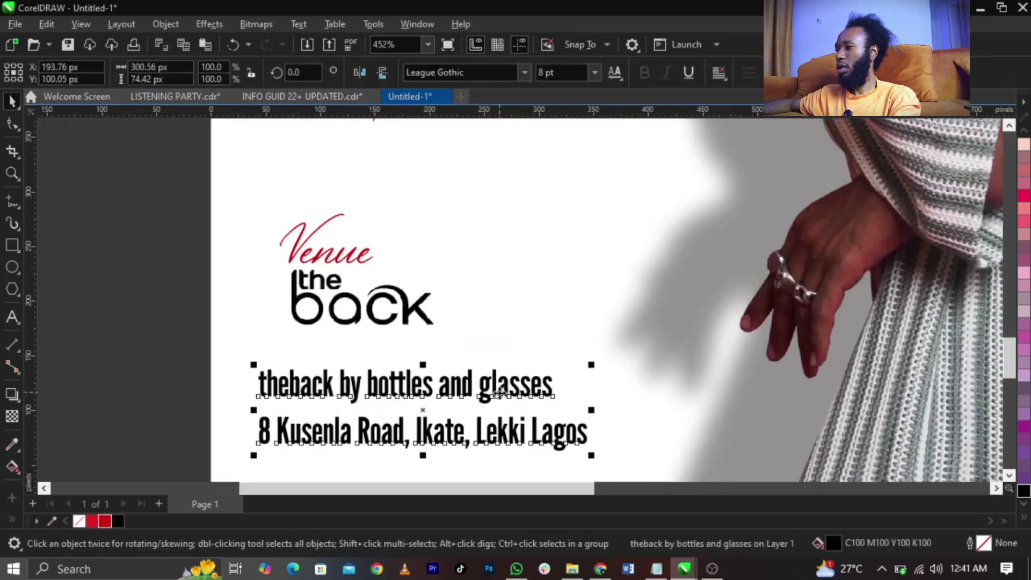
drag(505, 392, 503, 385)
key(ctrl+k)
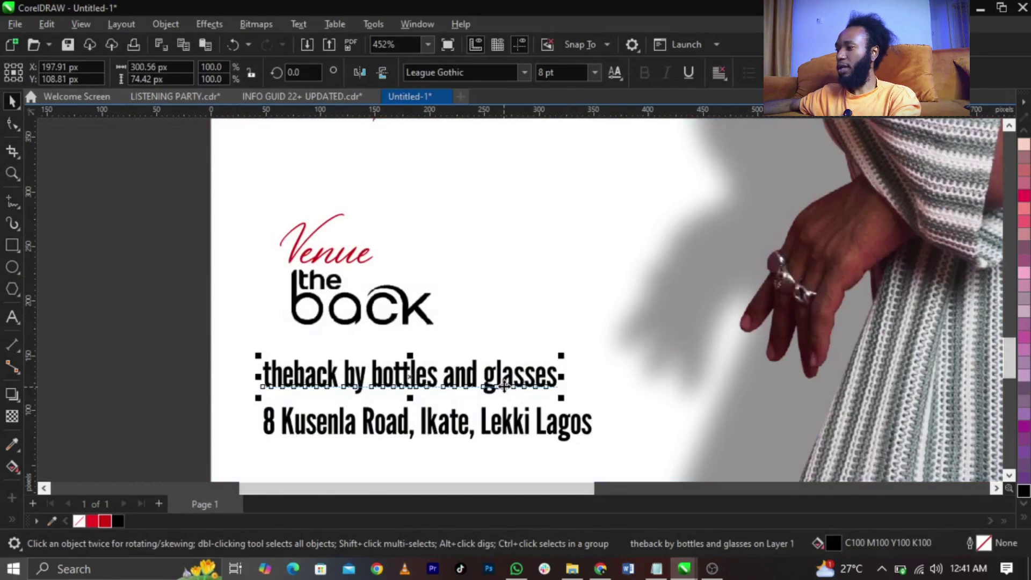
drag(509, 398, 413, 349)
click(413, 349)
Change the tagline's case to UPPERCASE
double_click(413, 349)
key(shift+F3)
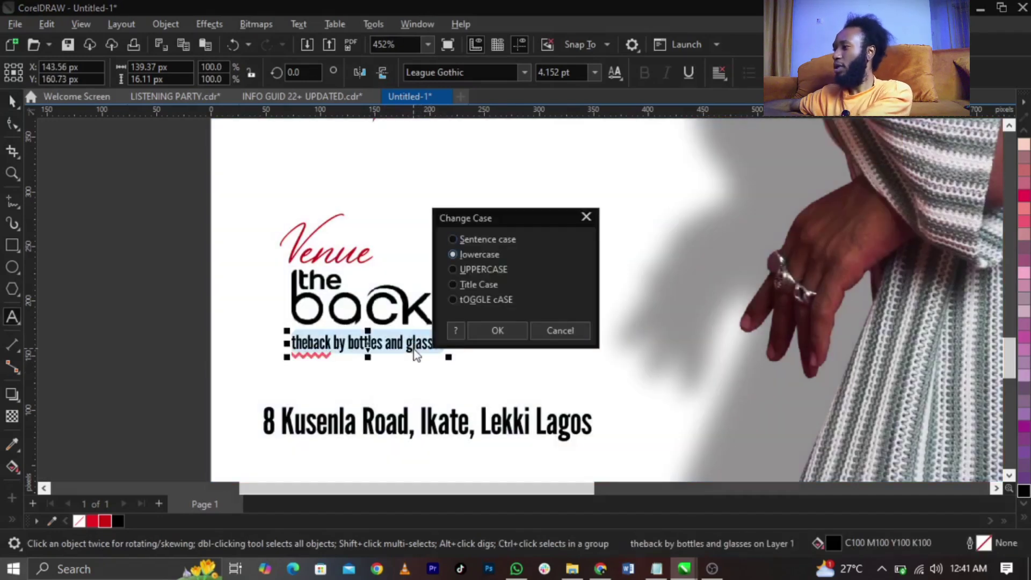
key(Down)
key(Return)
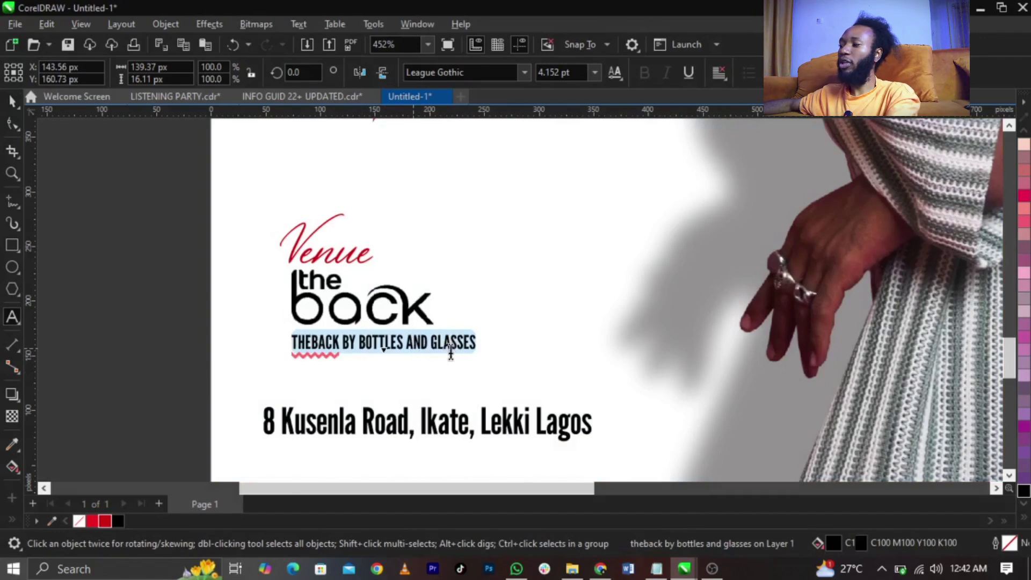
scroll(441, 351, up, 2)
key(ctrl+space)
Scale the tagline to about 3.2 pt so it spans the logo's width
drag(497, 353, 414, 361)
scroll(349, 333, up, 2)
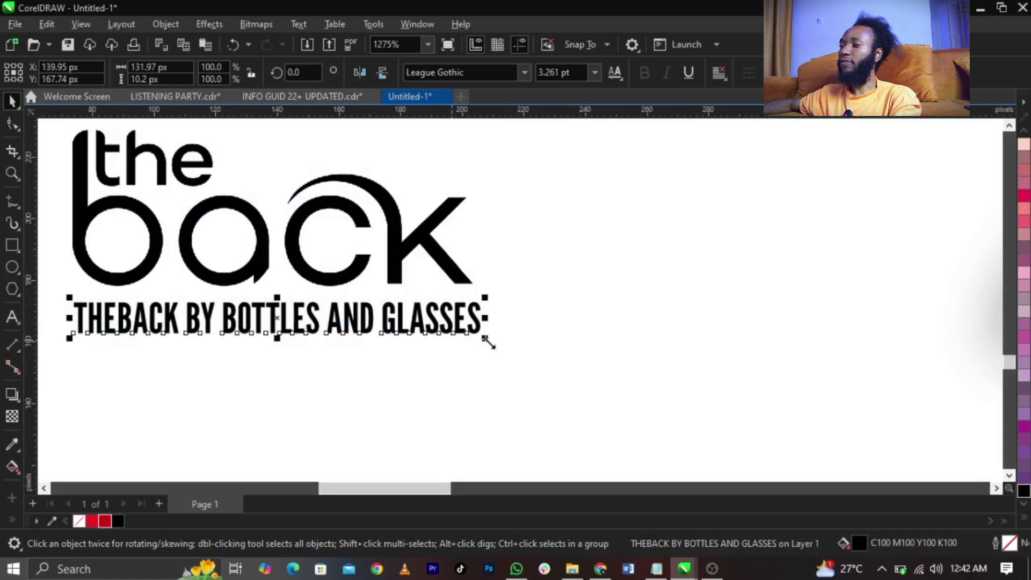
drag(484, 338, 481, 339)
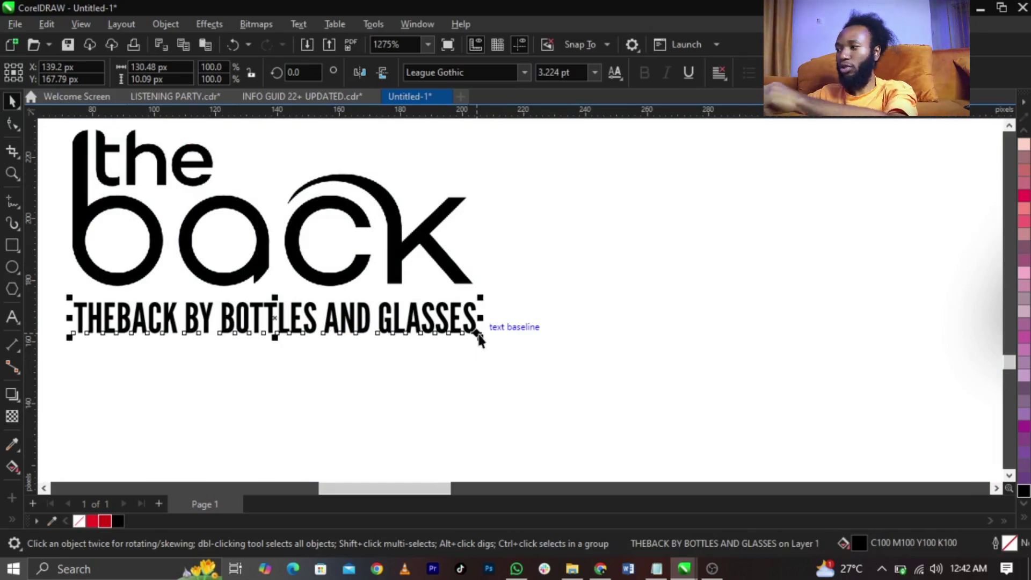
scroll(480, 339, down, 3)
click(480, 440)
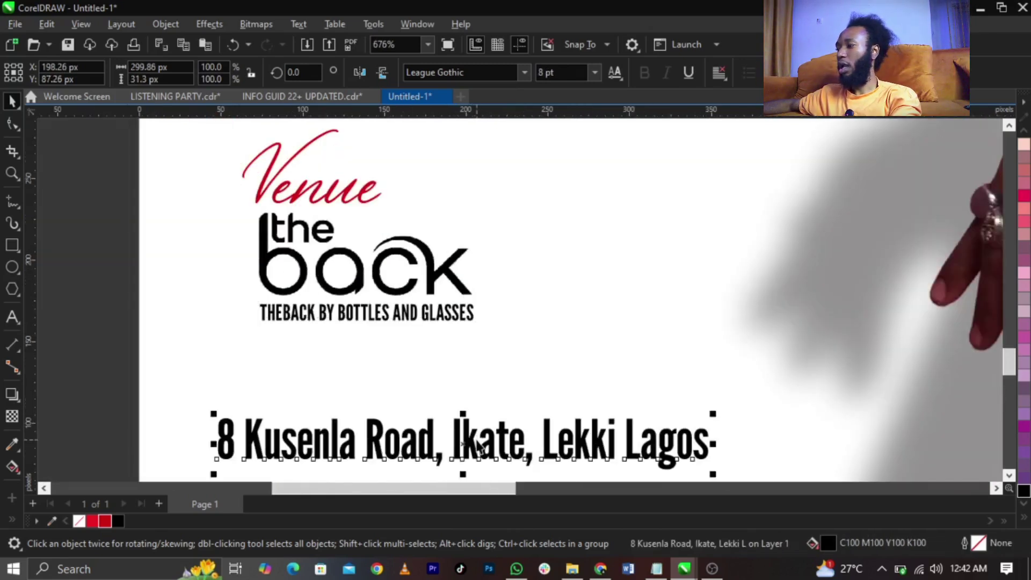
click(486, 392)
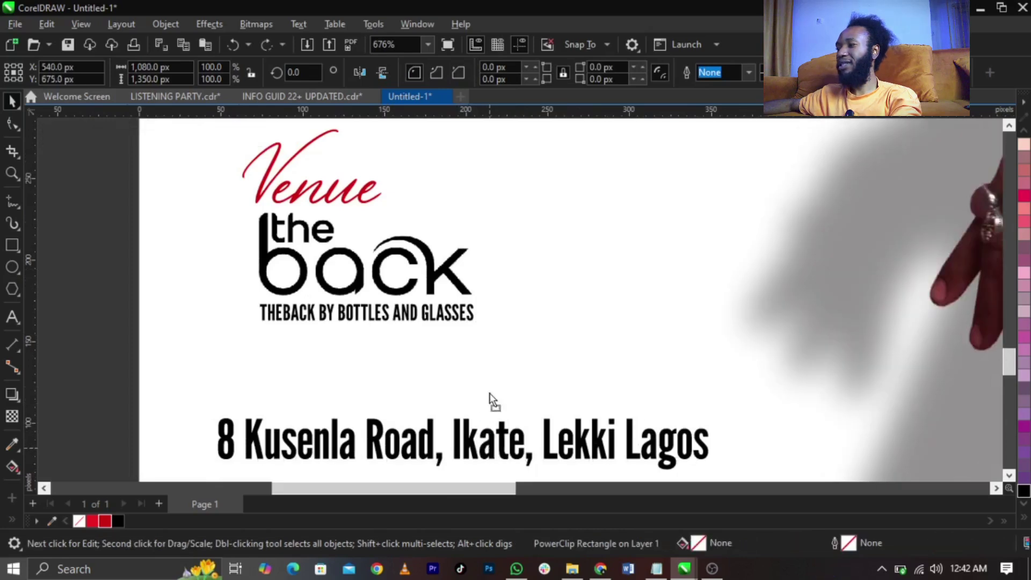
Undo the accidental address move and break the address onto a second line before 'Ikate'
key(ctrl+z)
double_click(488, 392)
click(455, 397)
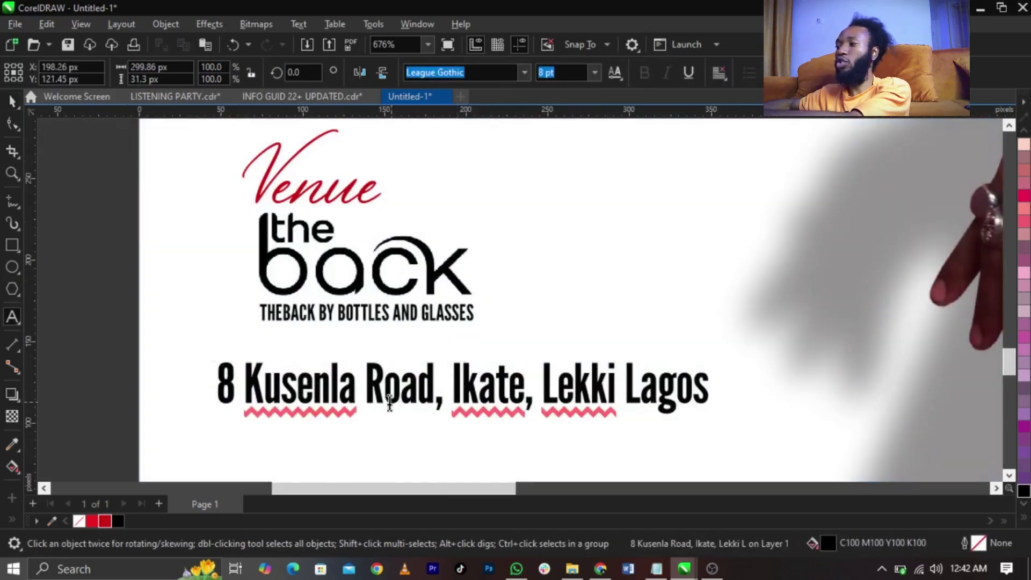
key(Return)
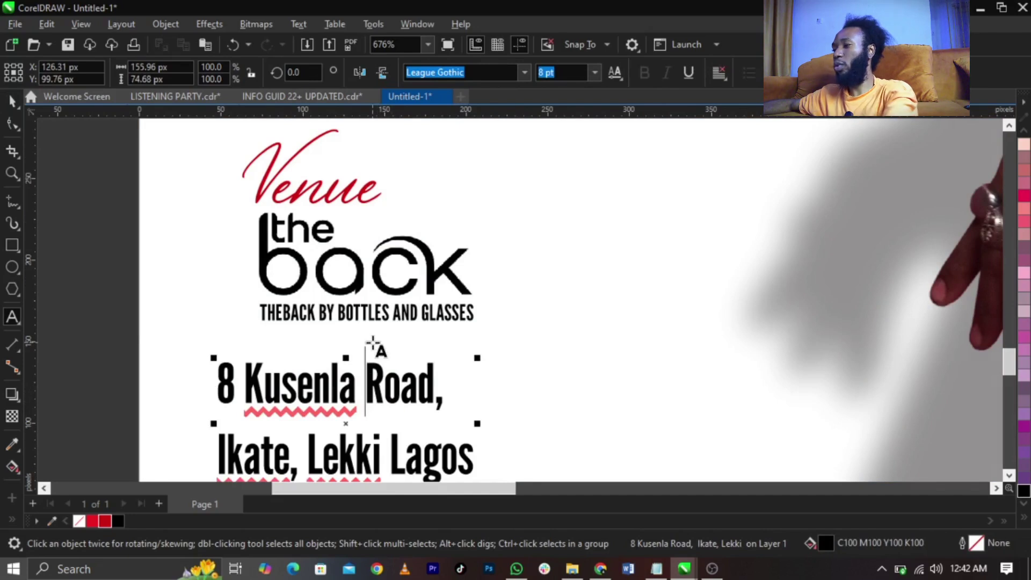
Change all the address text to UPPERCASE
key(ctrl+a)
key(shift+F3)
key(Down)
key(Down)
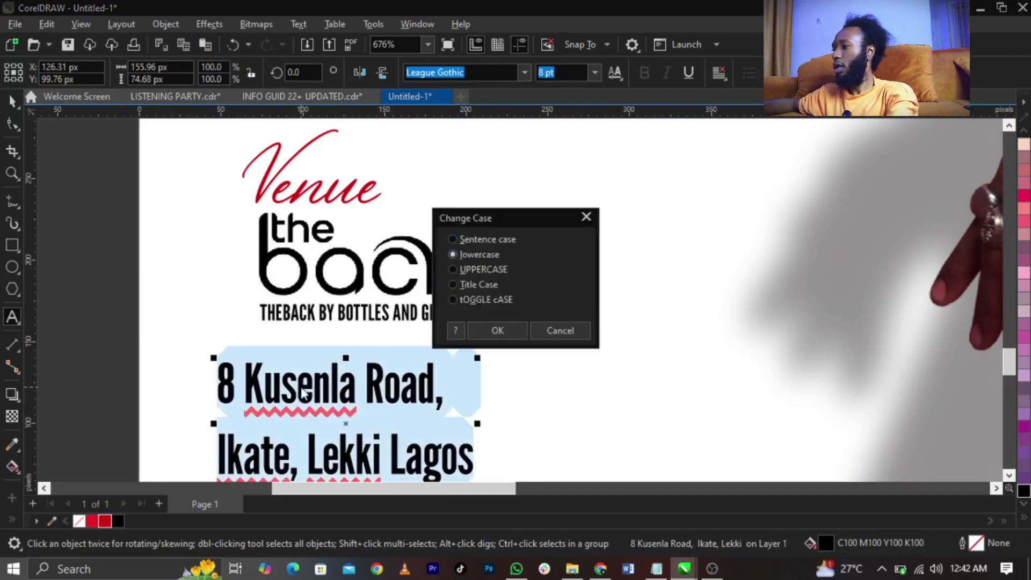
key(Return)
key(ctrl+space)
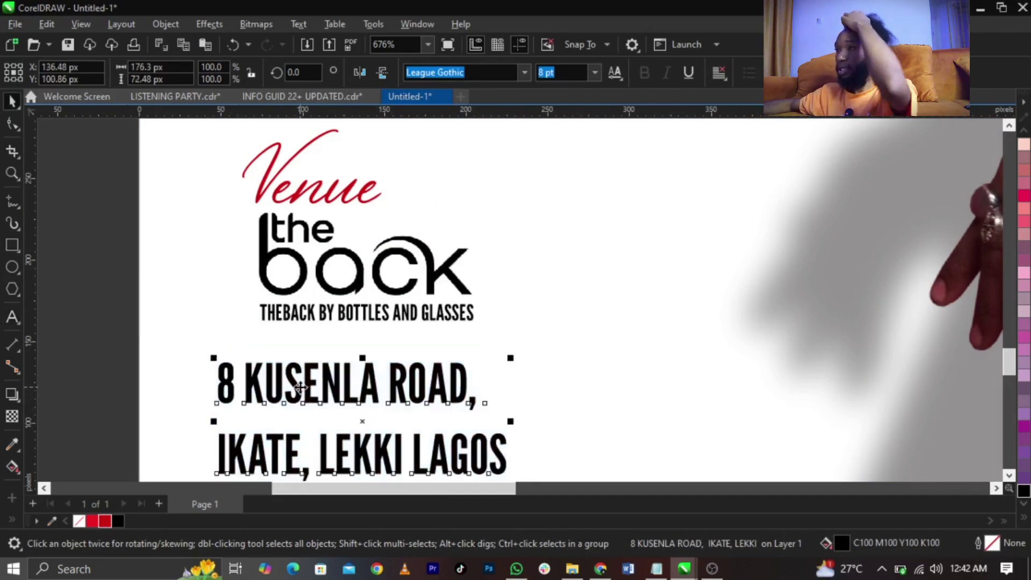
Tighten the address line spacing with the Shape tool
click(11, 124)
scroll(259, 316, down, 1)
drag(222, 443, 256, 413)
key(space)
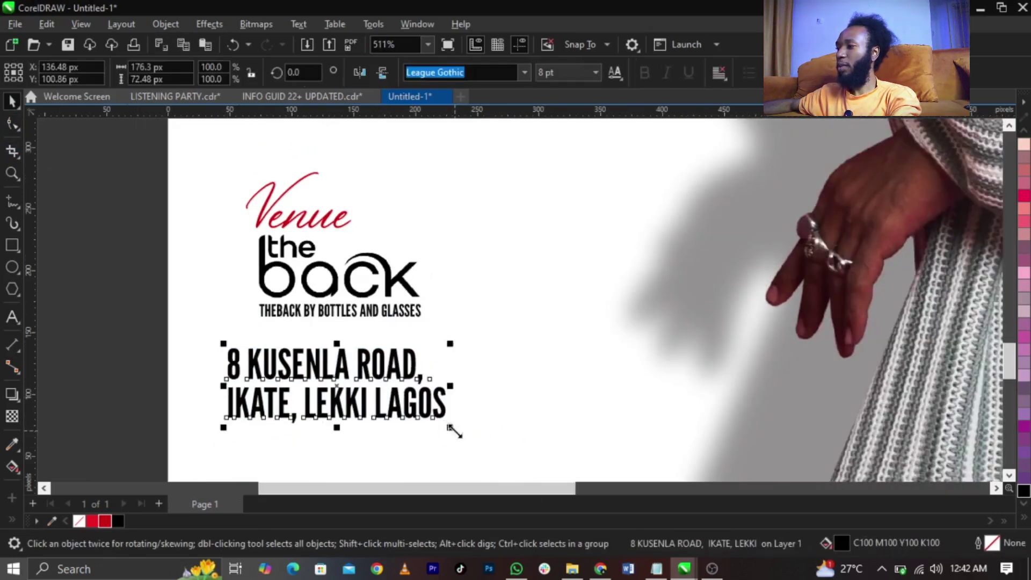
Resize the address to about 8.3 pt beside the logo and bottom-align it with the tagline
drag(450, 427, 585, 317)
drag(600, 266, 707, 222)
shift+click(409, 309)
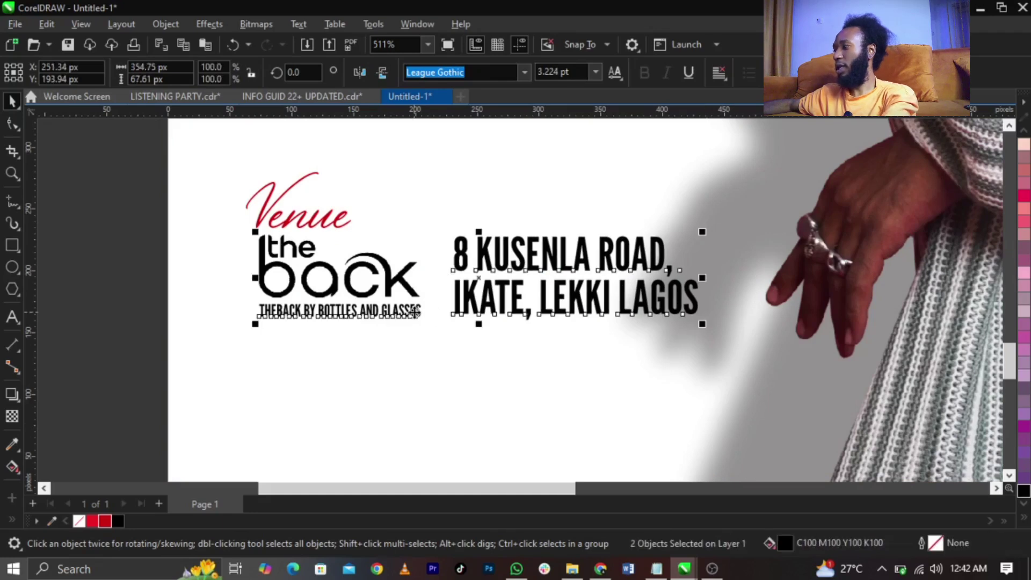
key(b)
Shrink the whole venue logo and text block slightly, then bring up the event-details notes
click(409, 364)
drag(80, 394, 792, 164)
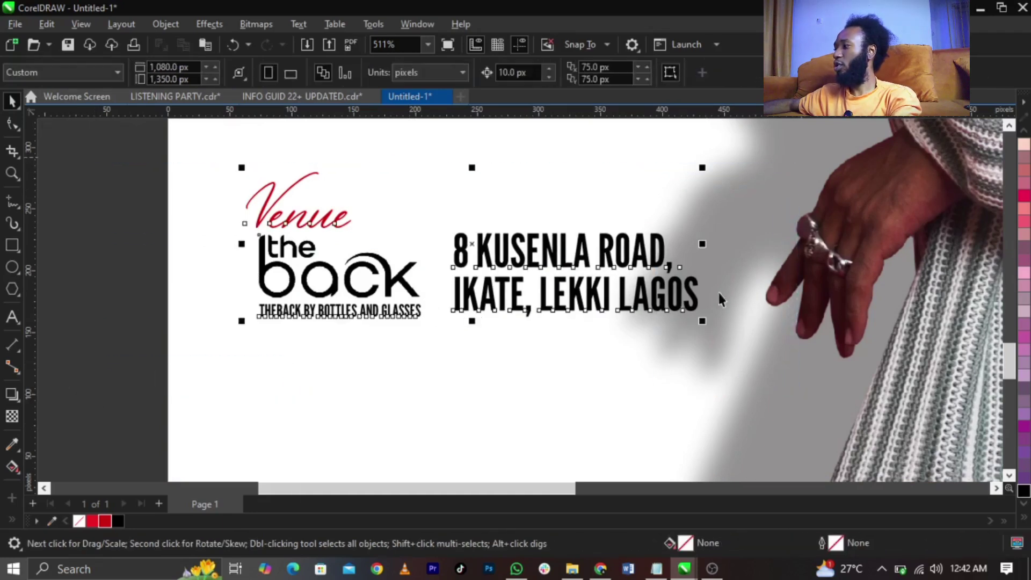
drag(702, 322, 671, 327)
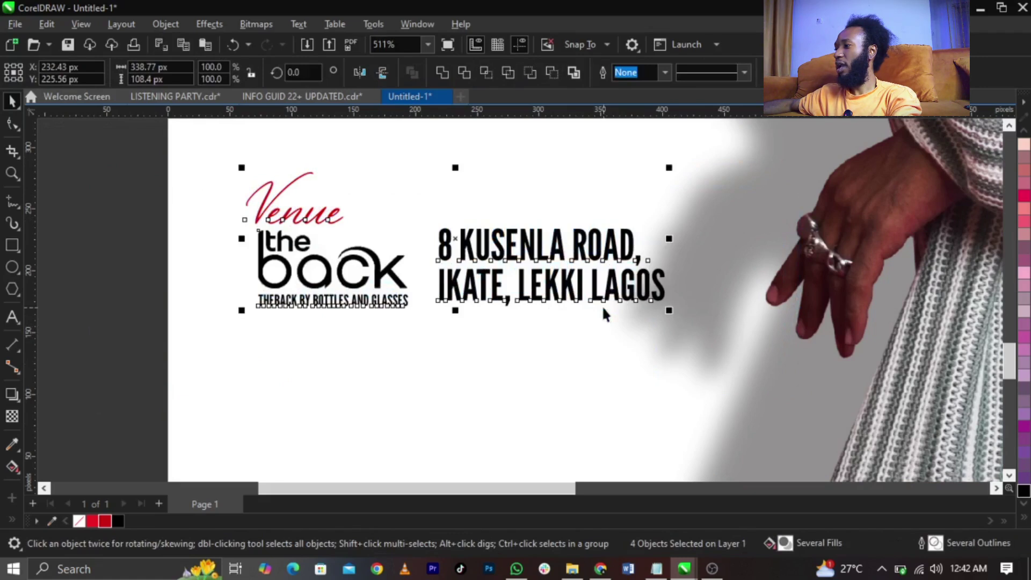
click(186, 312)
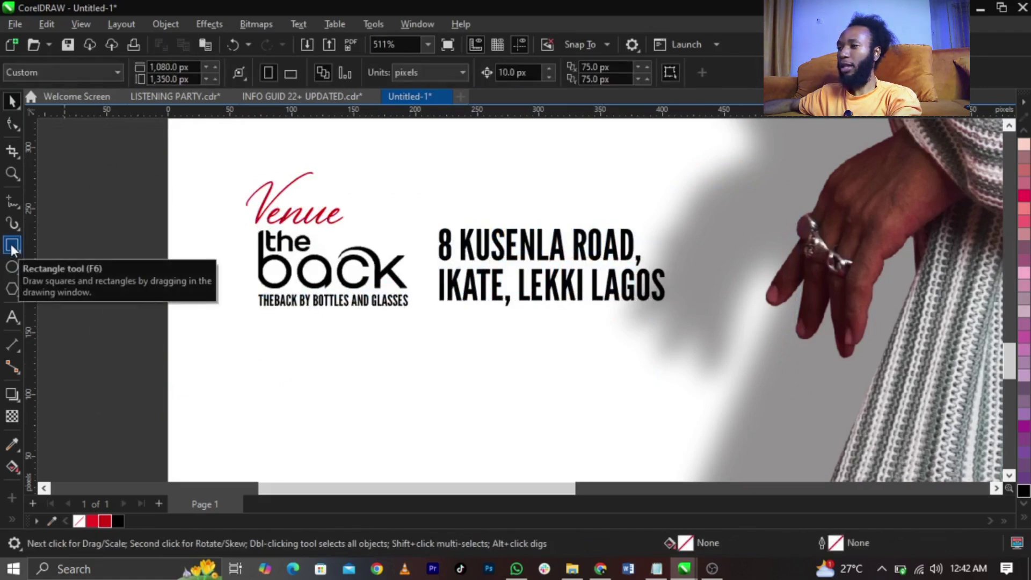
click(501, 301)
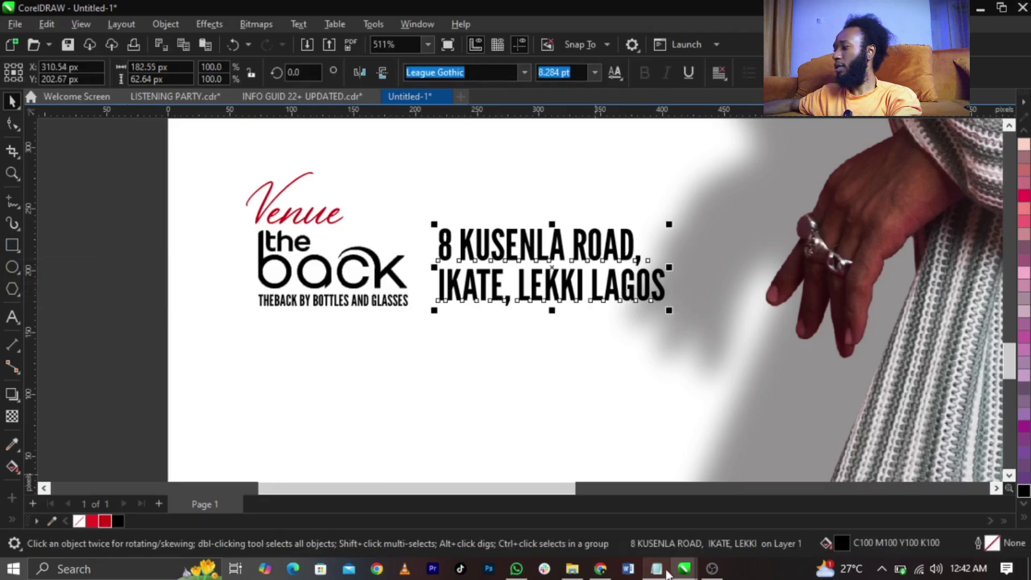
click(664, 572)
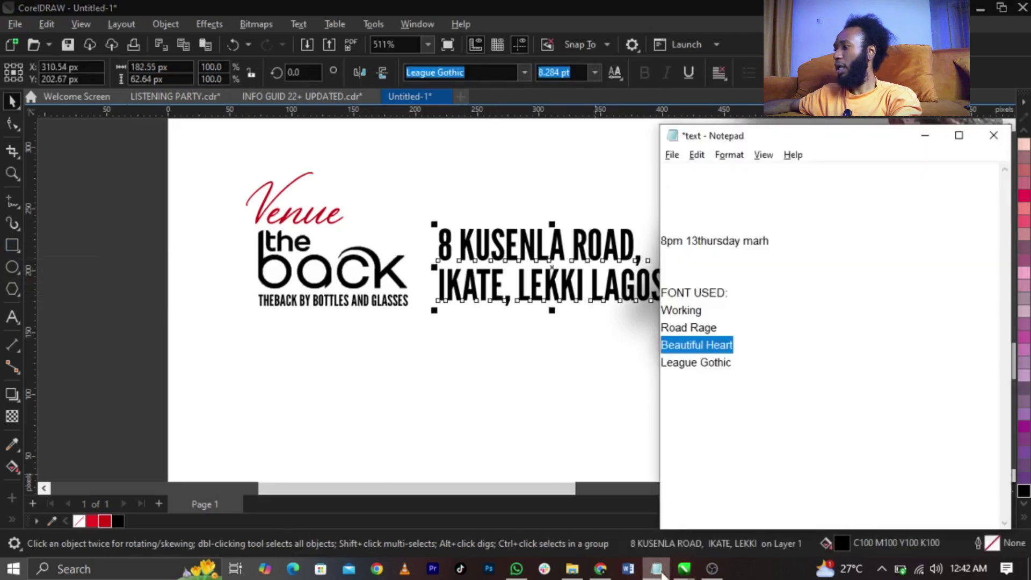
Copy the address below the venue details, retype it as uppercase 8PM, and enlarge it
click(662, 571)
right_click(324, 400)
drag(483, 321, 326, 400)
key(F8)
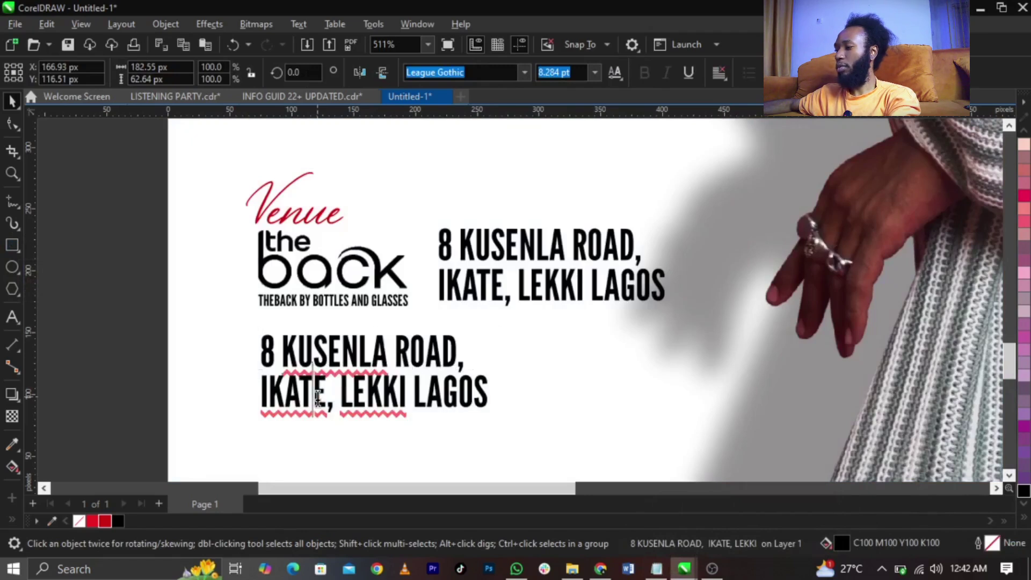
text(8pm)
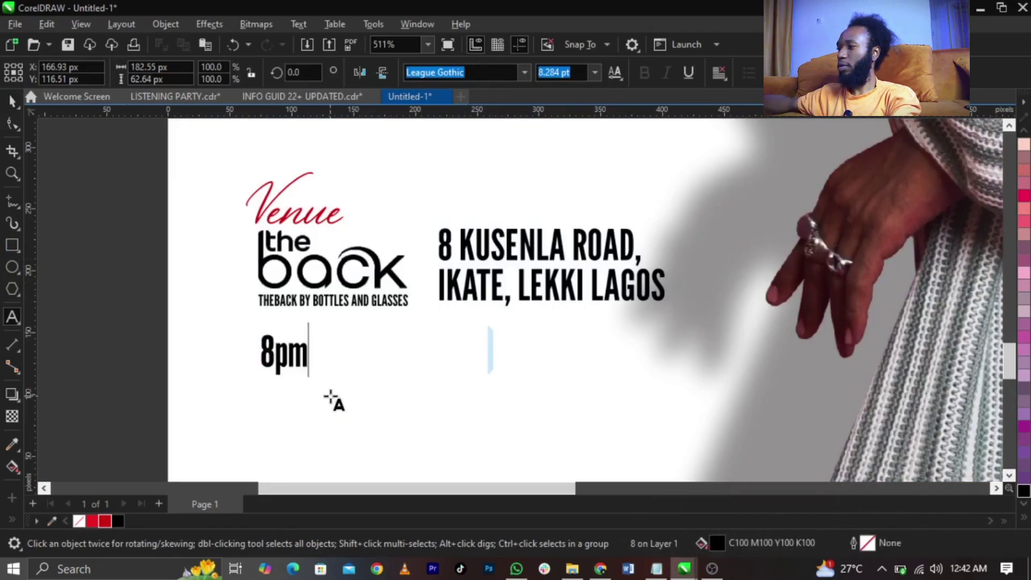
key(shift+F3)
key(Return)
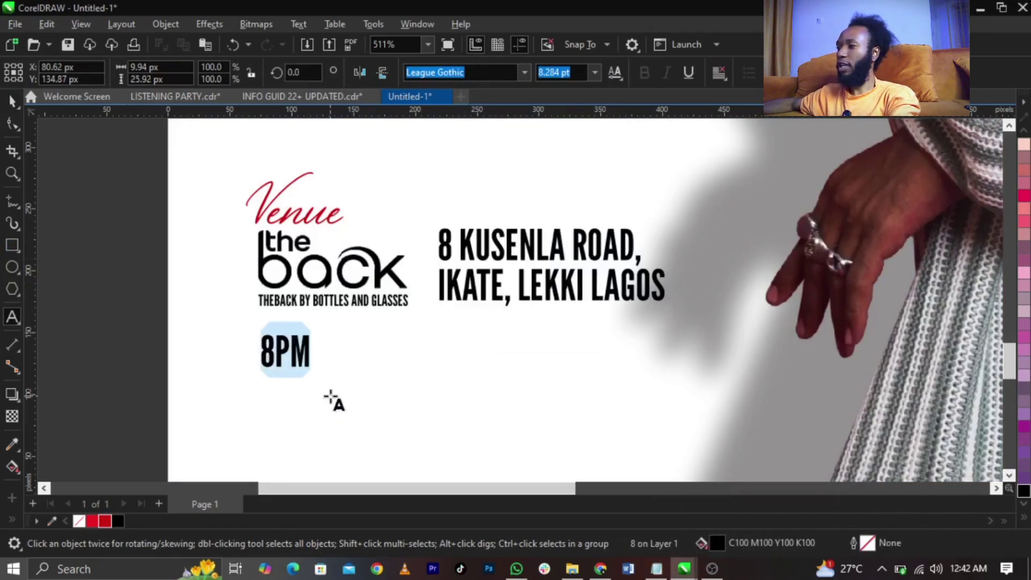
key(ctrl+space)
scroll(314, 364, down, 1)
scroll(314, 364, down, 1)
drag(316, 368, 383, 430)
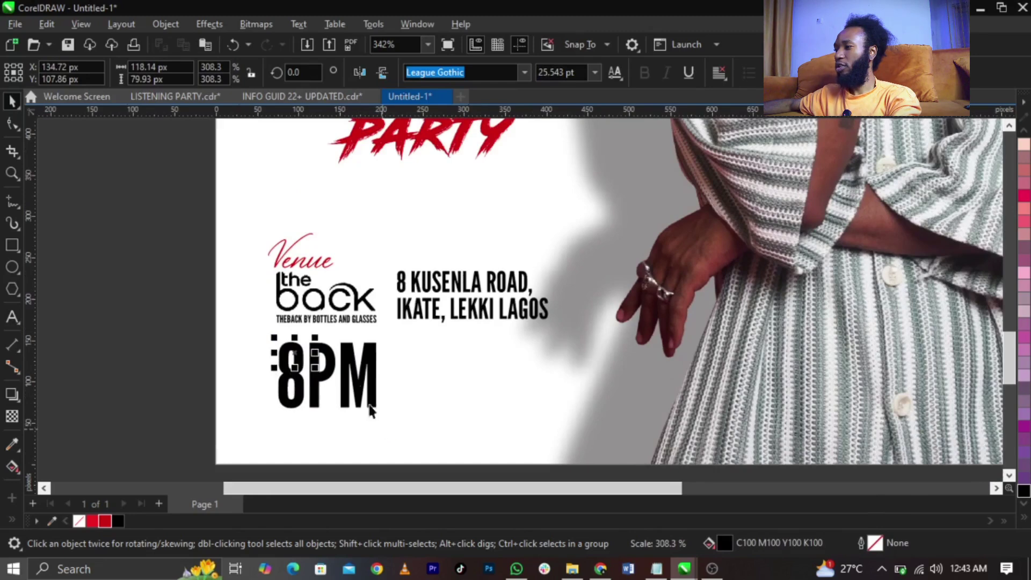
drag(361, 391, 491, 384)
Drop a copy of 8PM to its right and retype it as 13
right_click(478, 390)
double_click(478, 389)
key(ctrl+a)
text(13)
key(ctrl+space)
Copy 13 to its right, retype it as THURSDAY, and shrink it beside the 13
right_click(491, 384)
double_click(490, 385)
double_click(490, 385)
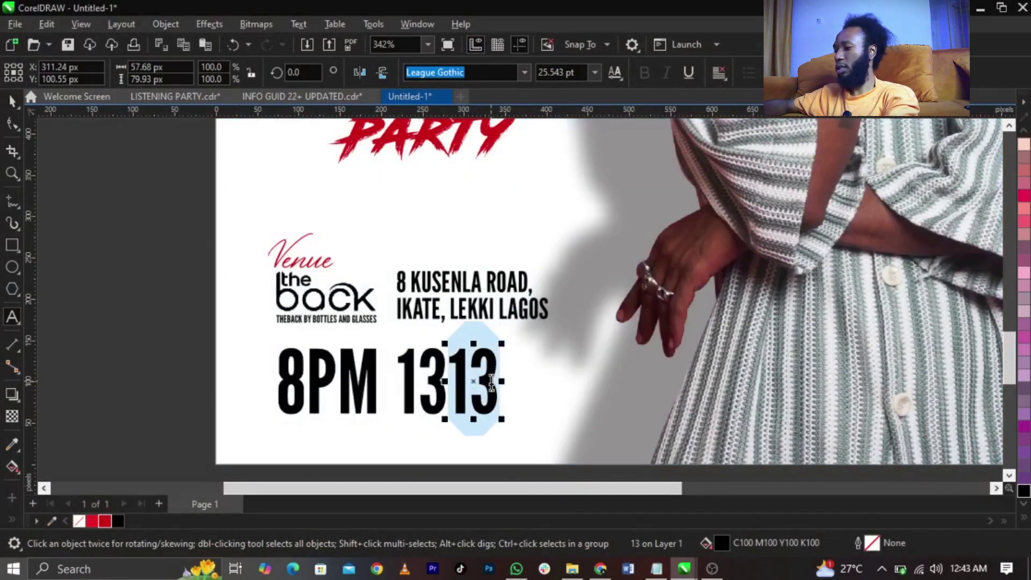
text(THURSDAY)
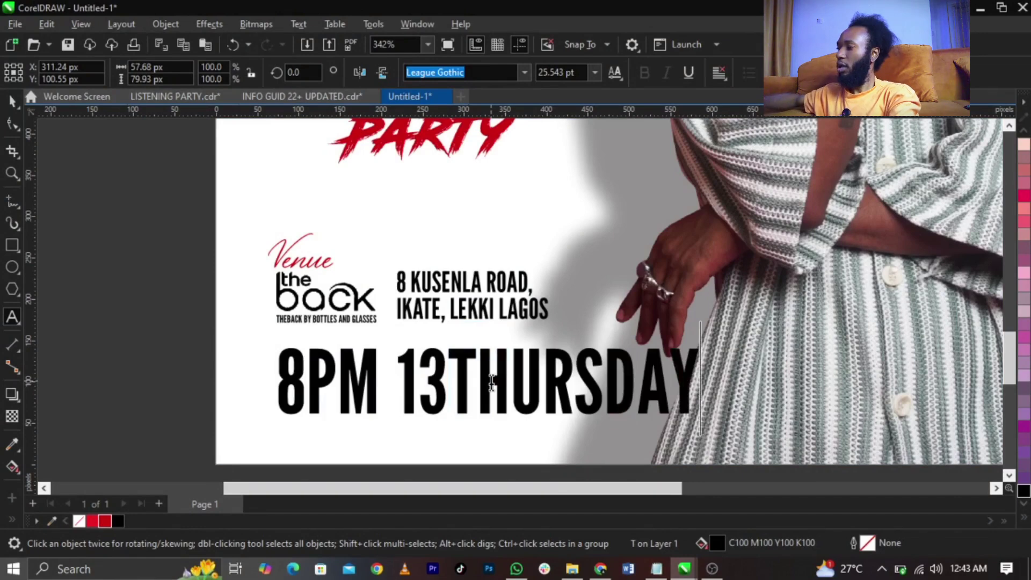
key(Escape)
drag(703, 421, 552, 378)
Position the THURSDAY copy under the first and rewrite it as MARCH
scroll(515, 392, up, 3)
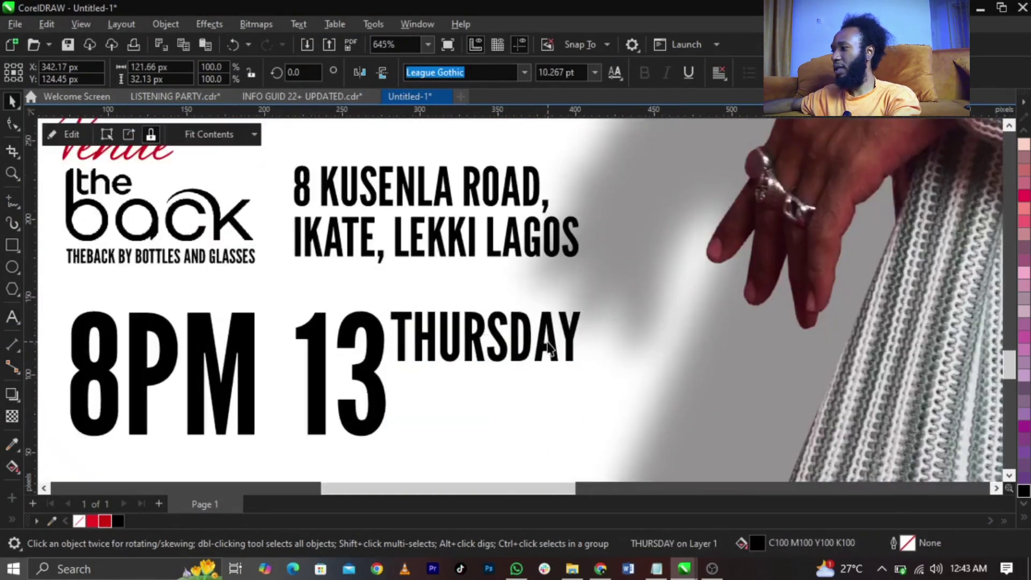
drag(547, 343, 548, 403)
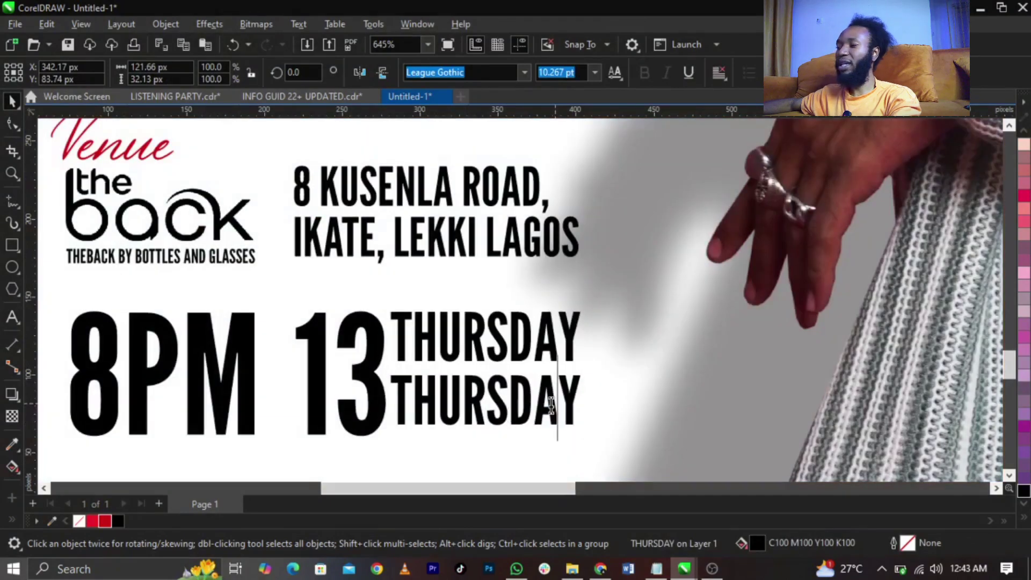
double_click(548, 402)
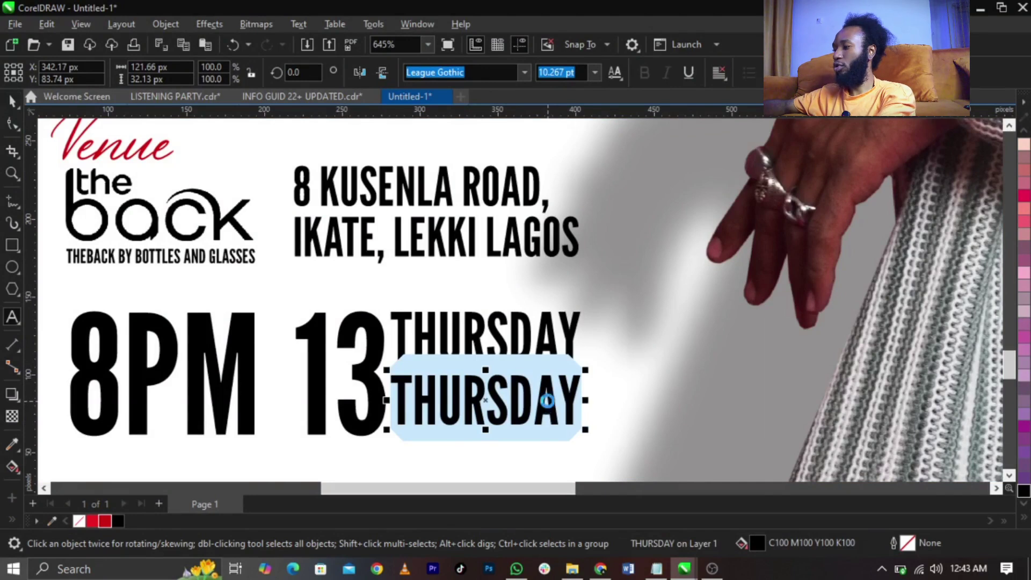
text(MARCH)
key(ctrl+space)
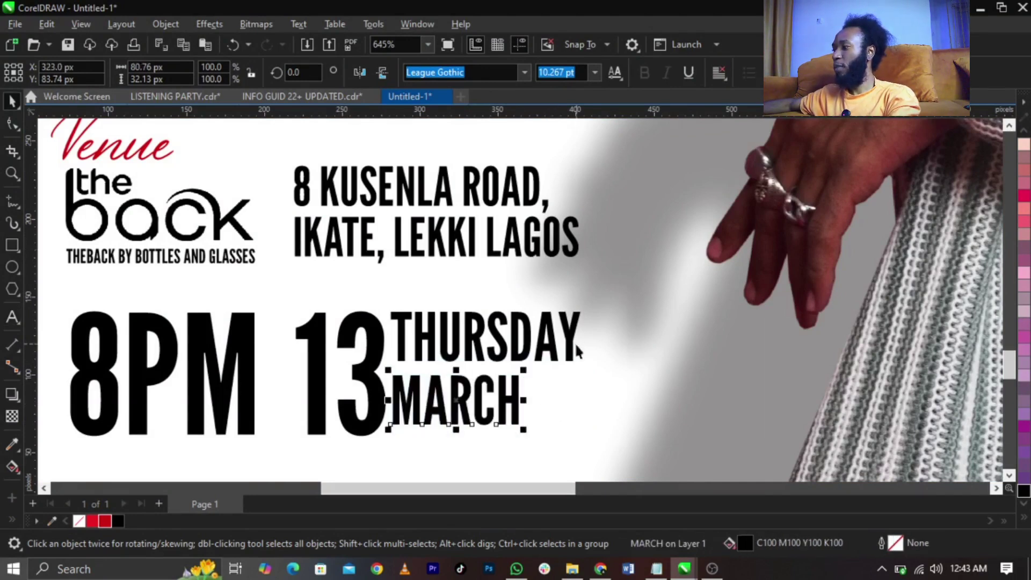
Enlarge MARCH about 148%, then size and nudge THURSDAY and MARCH to stack beside 13
click(572, 347)
click(514, 406)
drag(524, 430, 572, 412)
shift+click(567, 348)
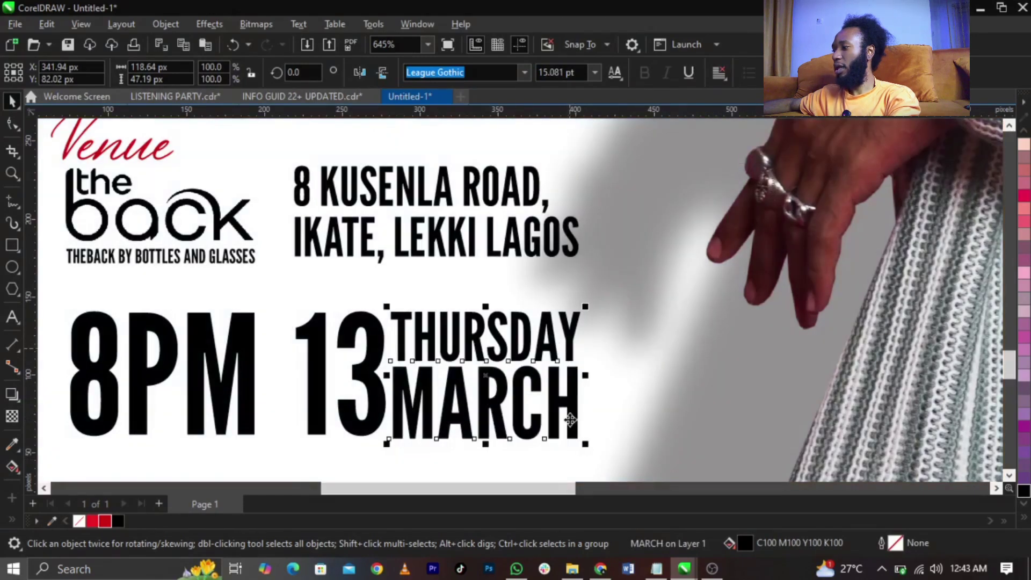
drag(585, 449, 572, 440)
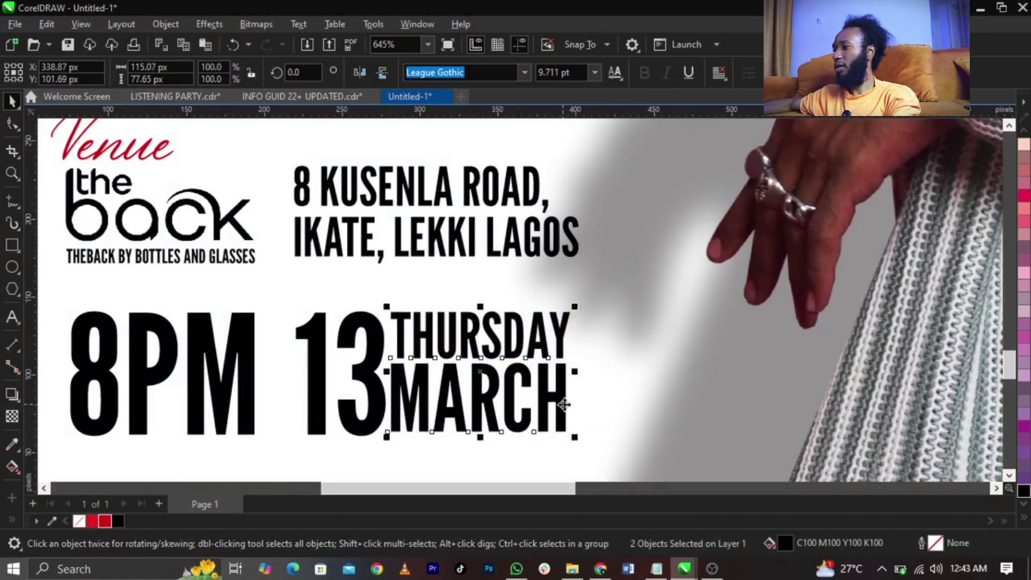
mouse_move(563, 405)
mouse_down()
mouse_move(571, 416)
mouse_move(571, 386)
mouse_up()
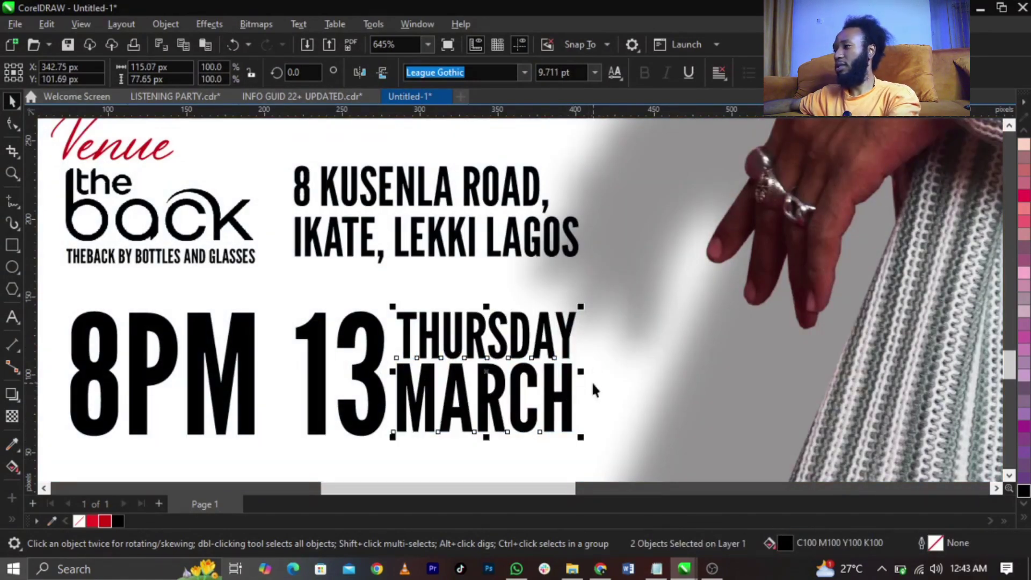
drag(284, 296, 614, 440)
Group 13, THURSDAY and MARCH and right-align the group with the address
key(ctrl+g)
shift+click(573, 245)
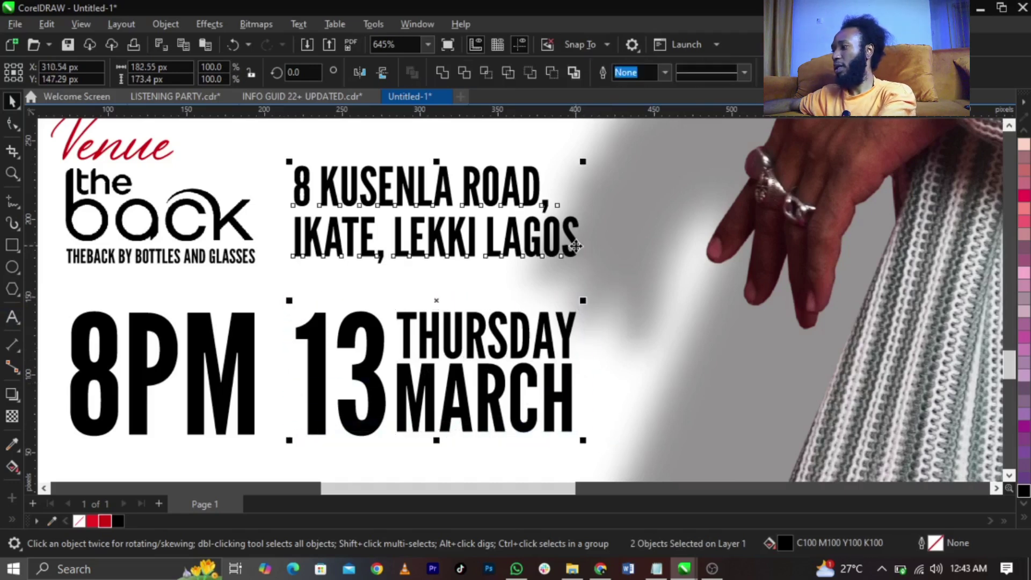
key(r)
click(624, 300)
scroll(573, 325, down, 2)
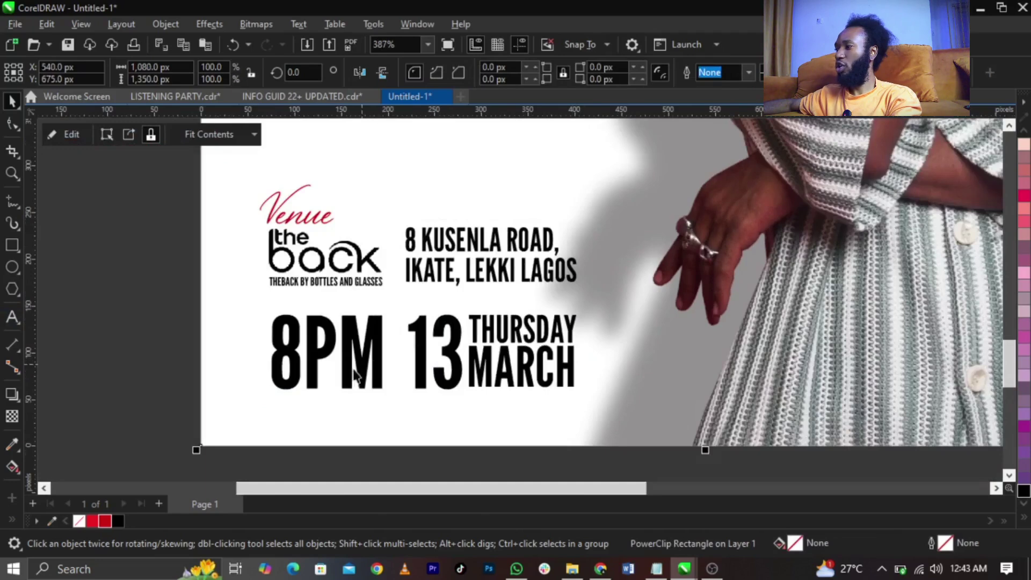
scroll(385, 362, up, 2)
click(257, 343)
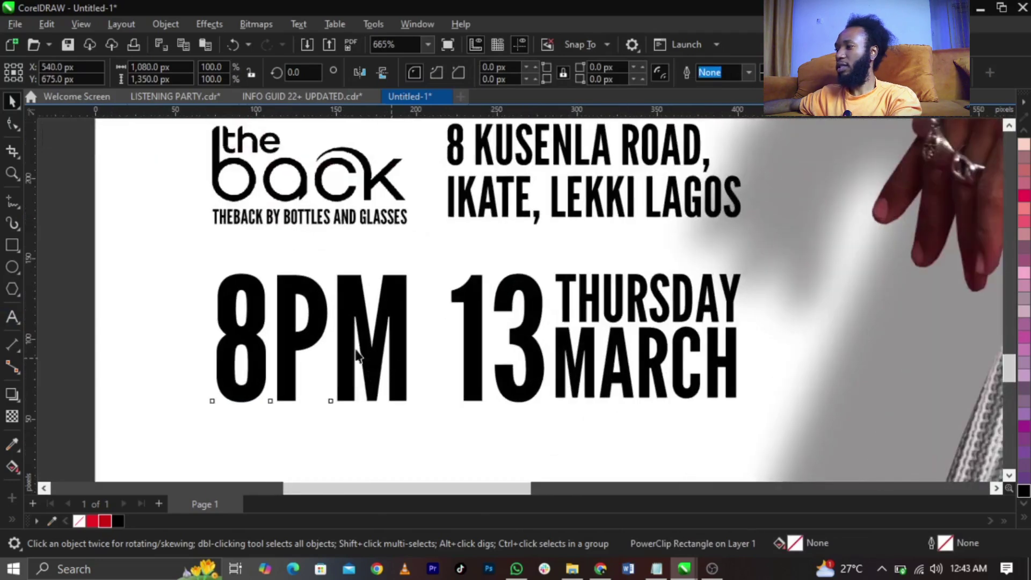
shift+click(223, 219)
click(261, 418)
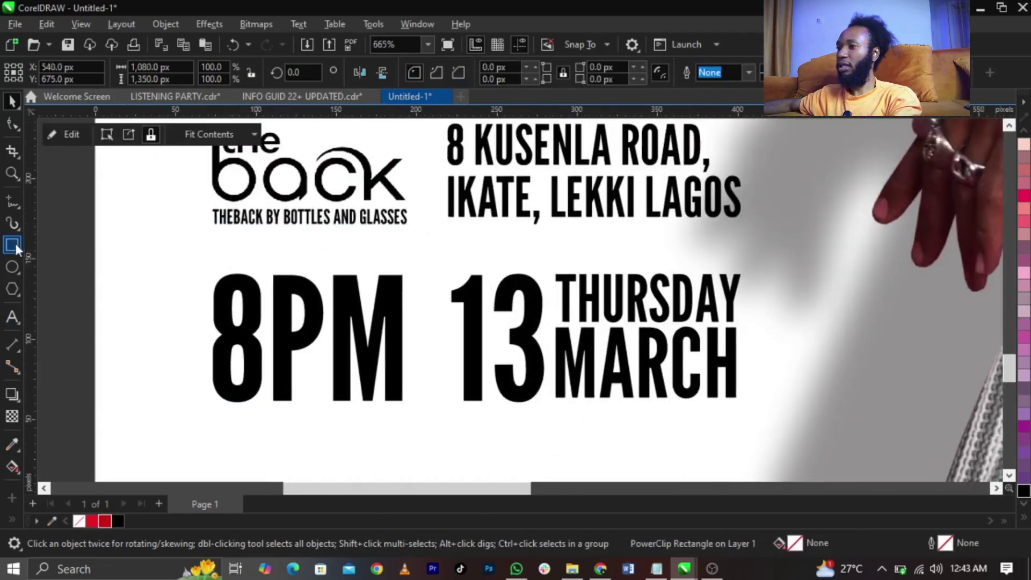
Draw a thin vertical rectangle between 8PM and 13 and fill it black
click(13, 245)
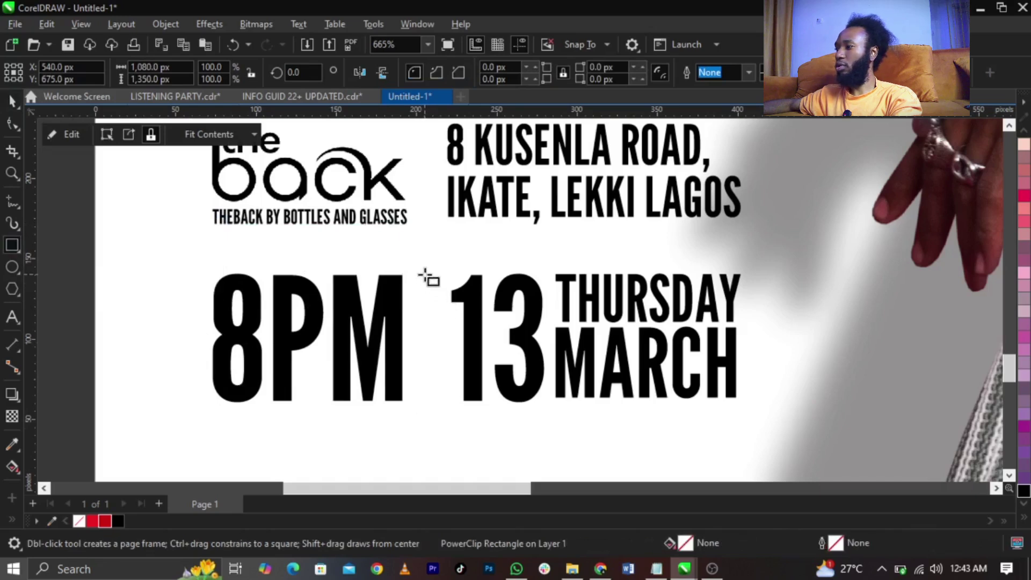
drag(424, 354, 425, 404)
key(space)
click(118, 520)
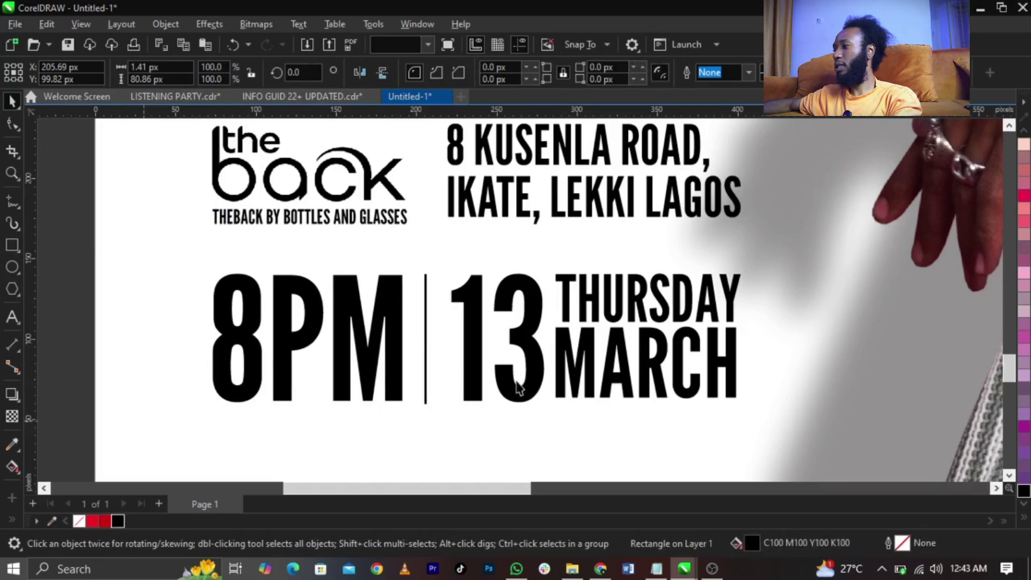
Shift the date group and address right, then nudge the divider line slightly right
scroll(519, 388, up, 2)
click(534, 343)
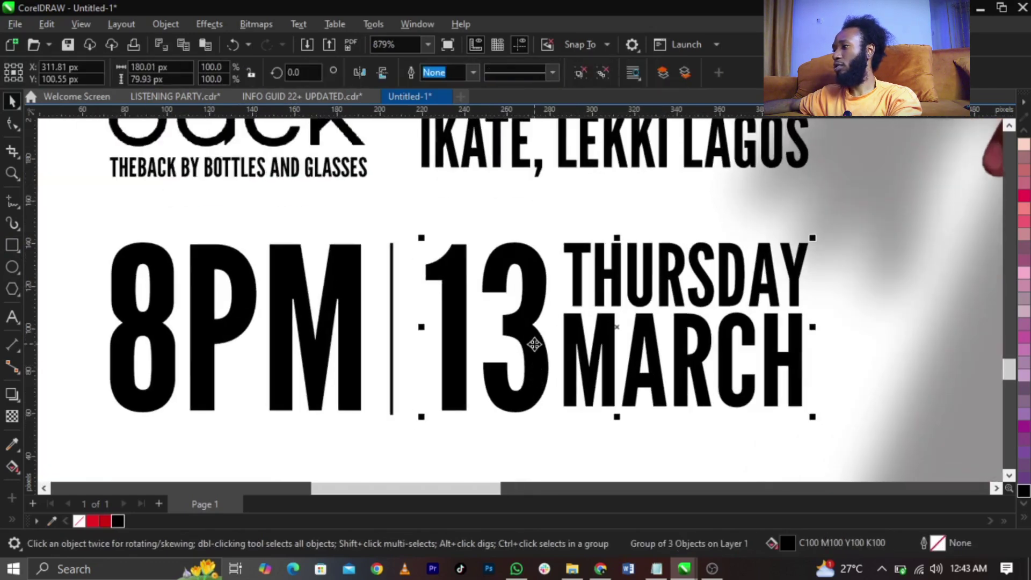
shift+click(494, 172)
drag(494, 172, 524, 168)
click(456, 160)
click(453, 161)
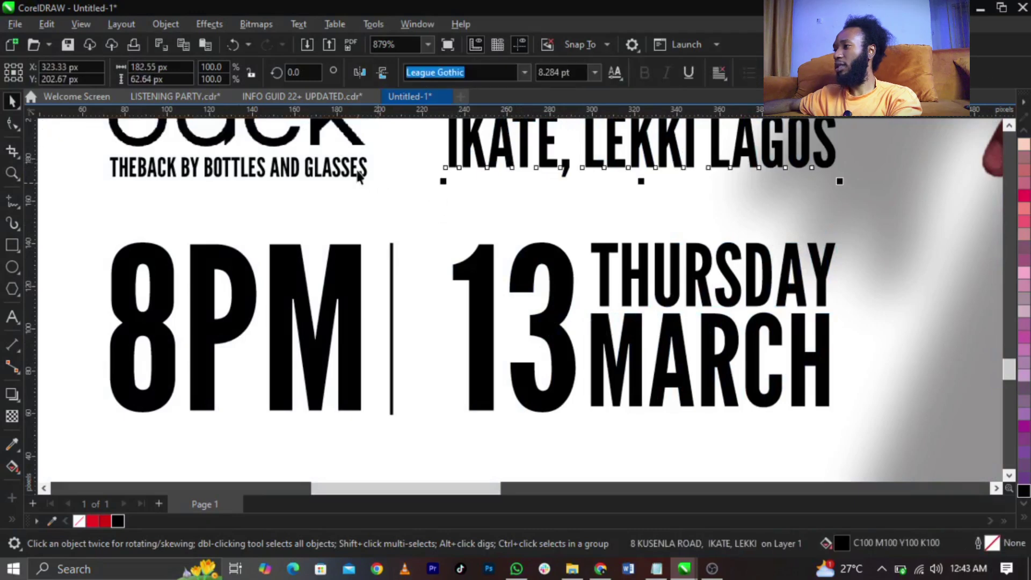
shift+click(364, 175)
click(440, 247)
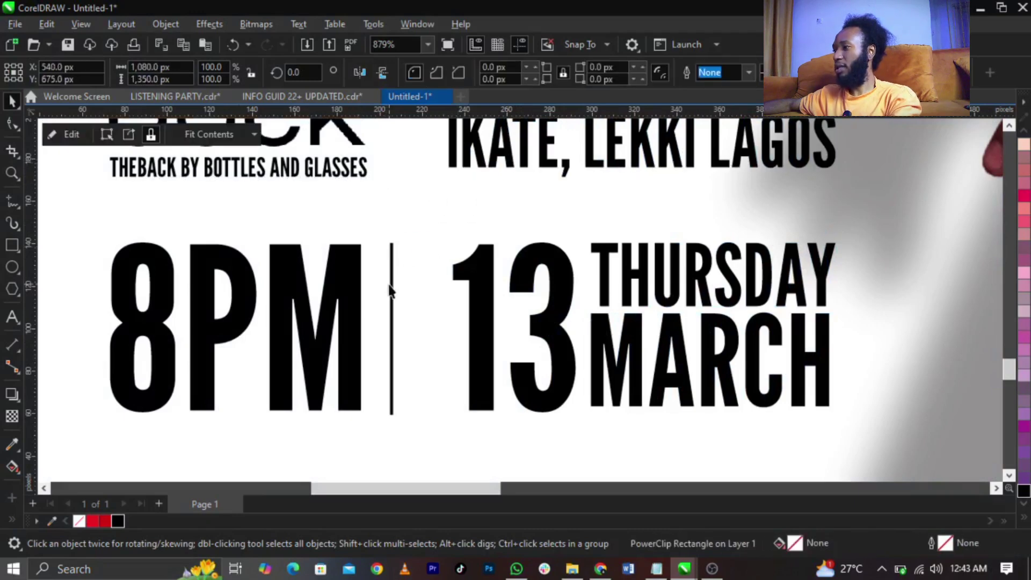
drag(391, 288, 407, 288)
scroll(384, 302, down, 1)
Shrink the venue, address, time and date block slightly and move it down
scroll(378, 307, down, 2)
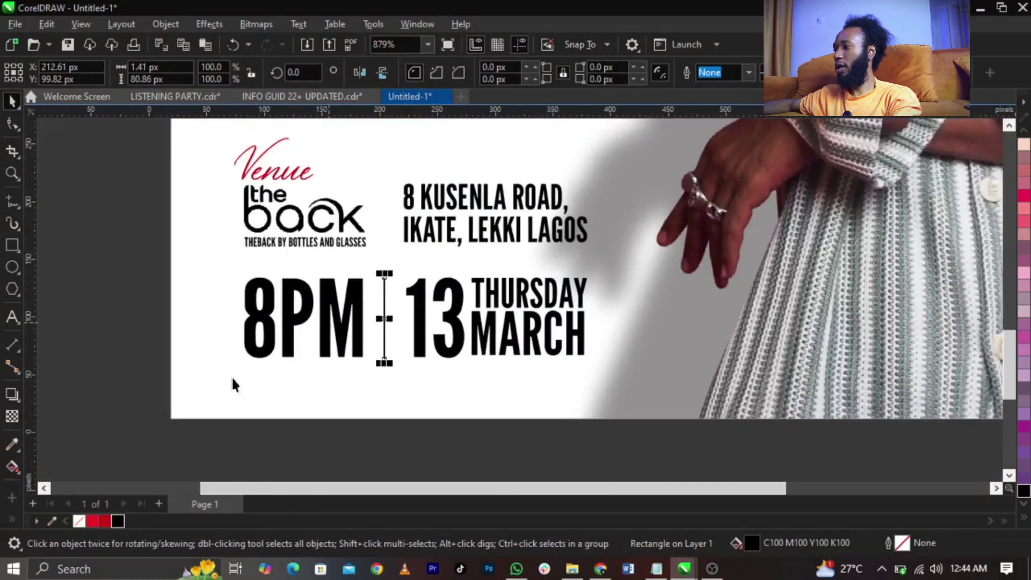
scroll(232, 374, down, 1)
drag(154, 424, 597, 193)
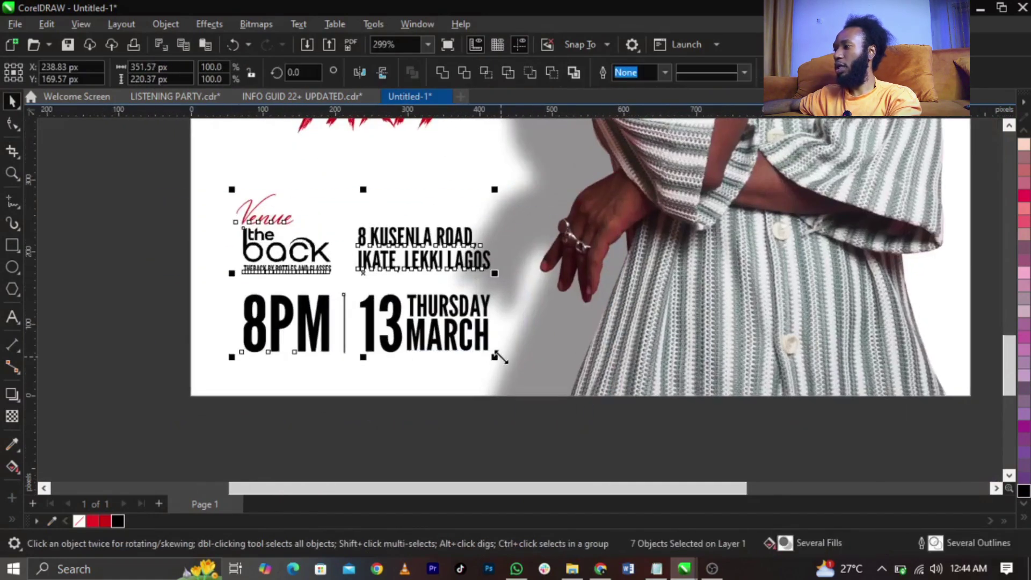
drag(495, 357, 485, 351)
scroll(428, 331, up, 1)
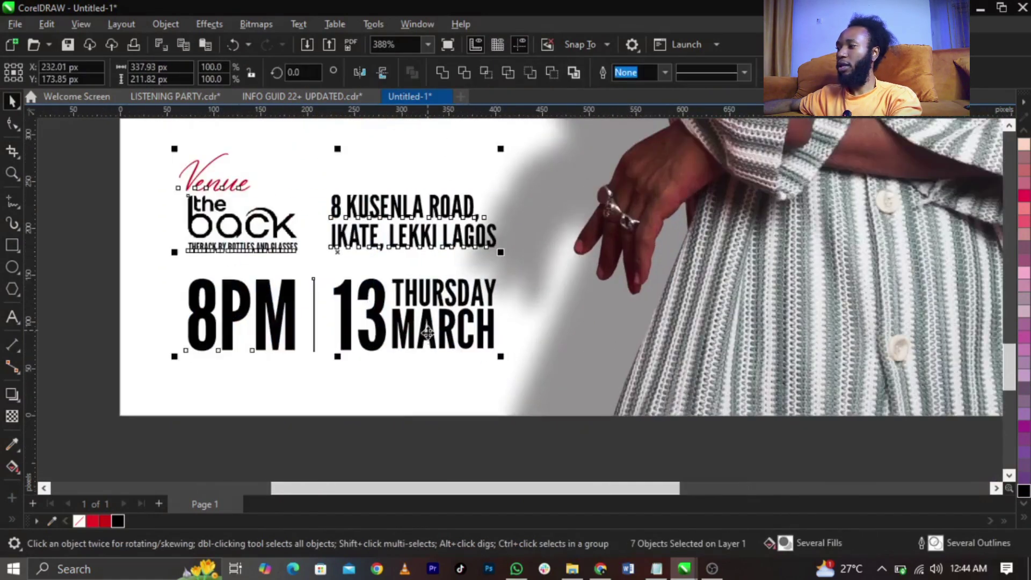
drag(425, 330, 425, 339)
scroll(300, 368, down, 4)
click(197, 393)
Zoom in on the poster and shift all twelve poster objects slightly left
key(F2)
drag(191, 398, 704, 98)
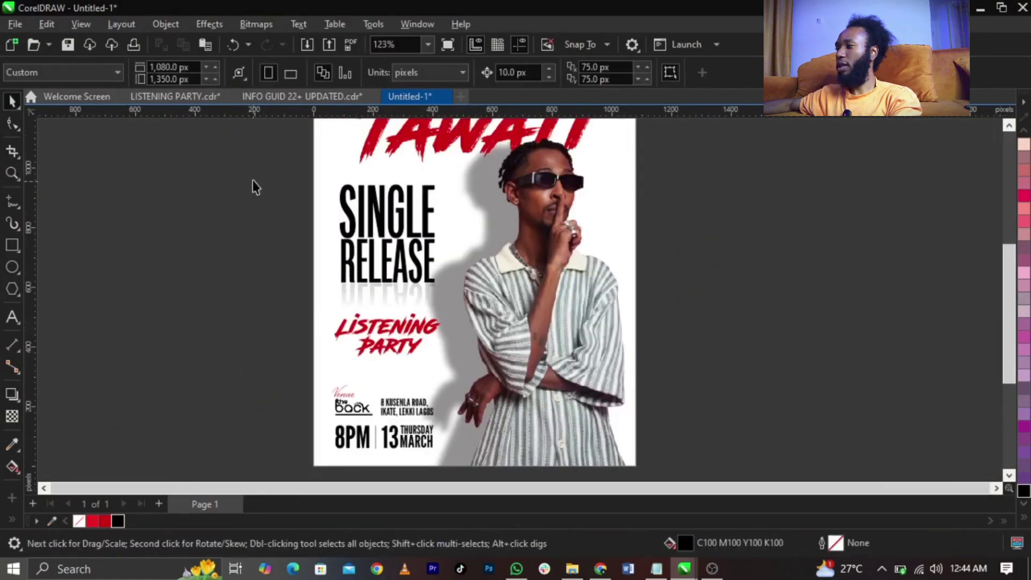
drag(261, 161, 424, 399)
drag(486, 469, 486, 467)
scroll(401, 191, up, 3)
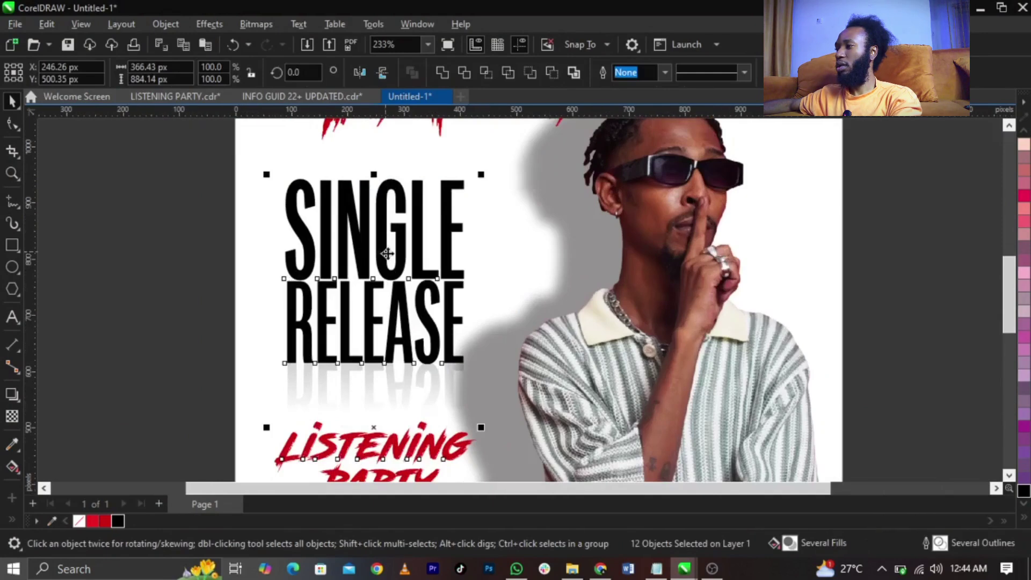
drag(400, 258, 392, 258)
scroll(353, 227, down, 3)
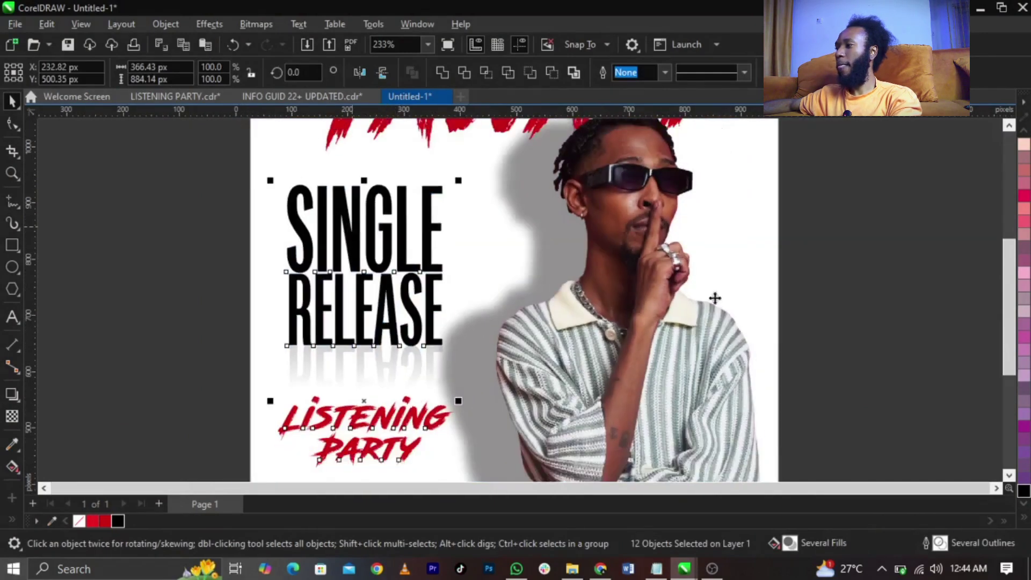
click(715, 298)
Paste a SINGLE RELEASE copy into the background frame's contents, off the page to the left
scroll(391, 236, down, 1)
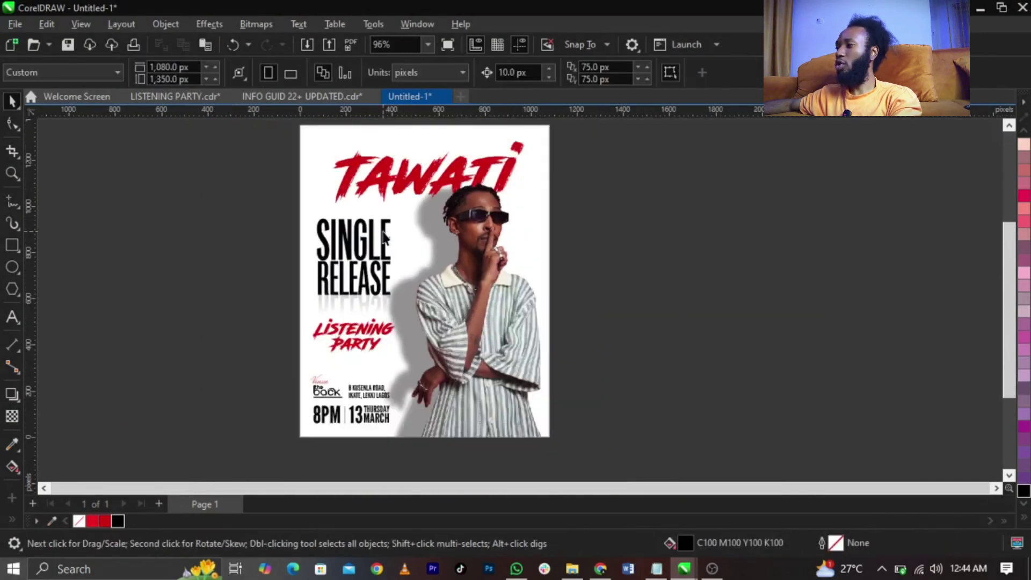
click(385, 237)
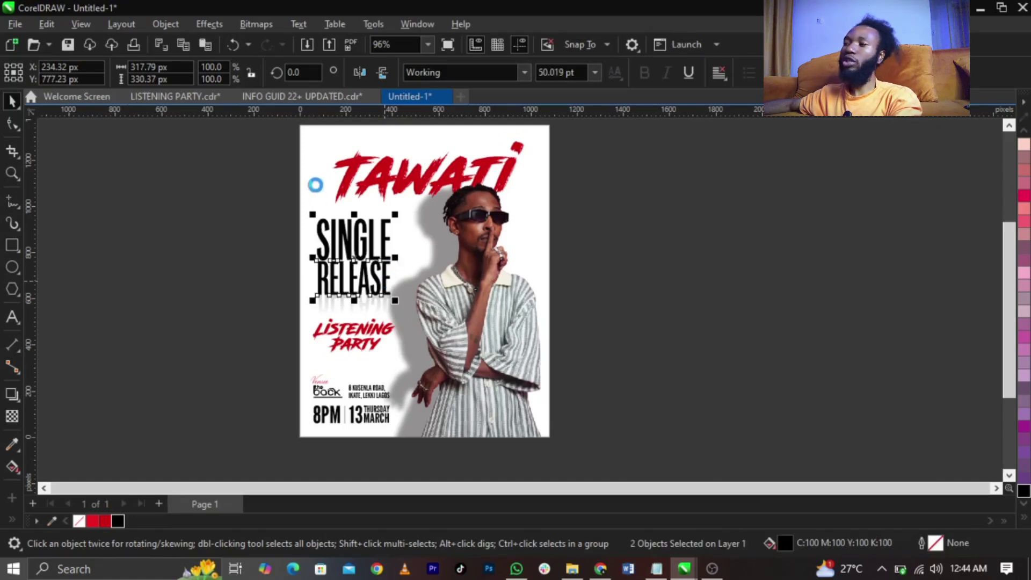
ctrl+click(308, 159)
key(ctrl+v)
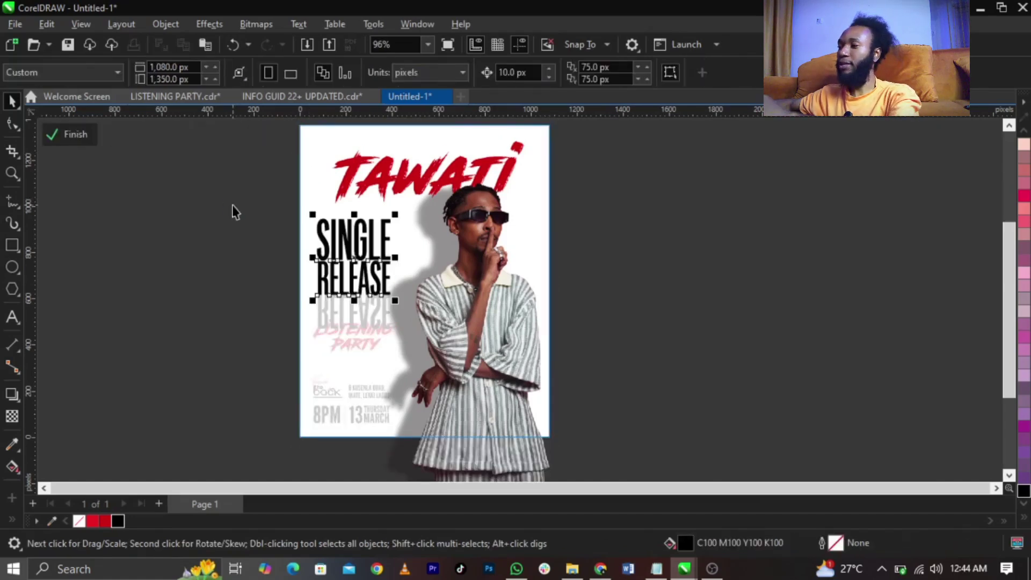
drag(329, 261, 222, 310)
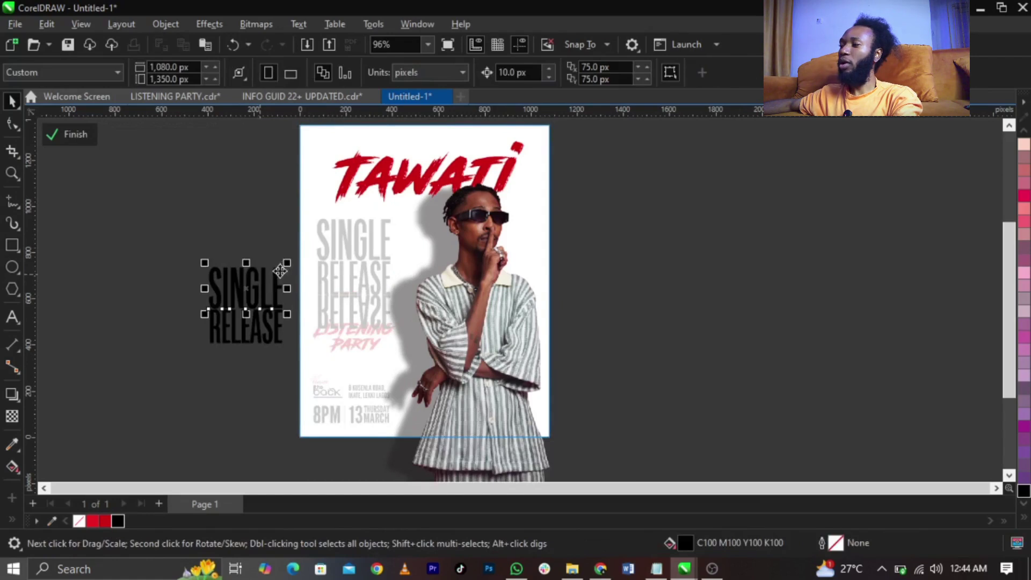
drag(286, 263, 450, 169)
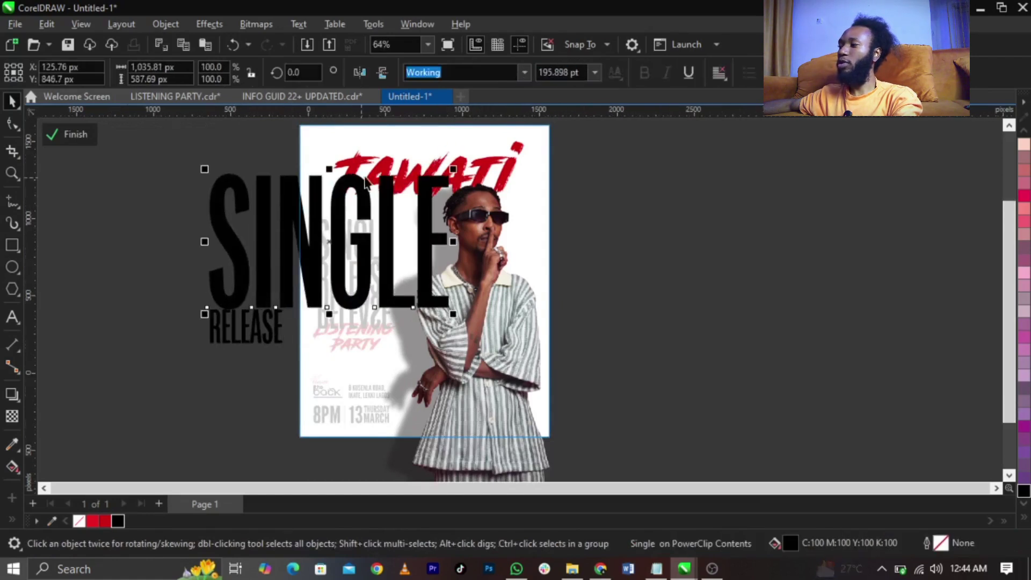
scroll(309, 330, up, 1)
key(z)
mouse_move(181, 396)
mouse_down()
mouse_move(232, 379)
mouse_move(604, 125)
mouse_up()
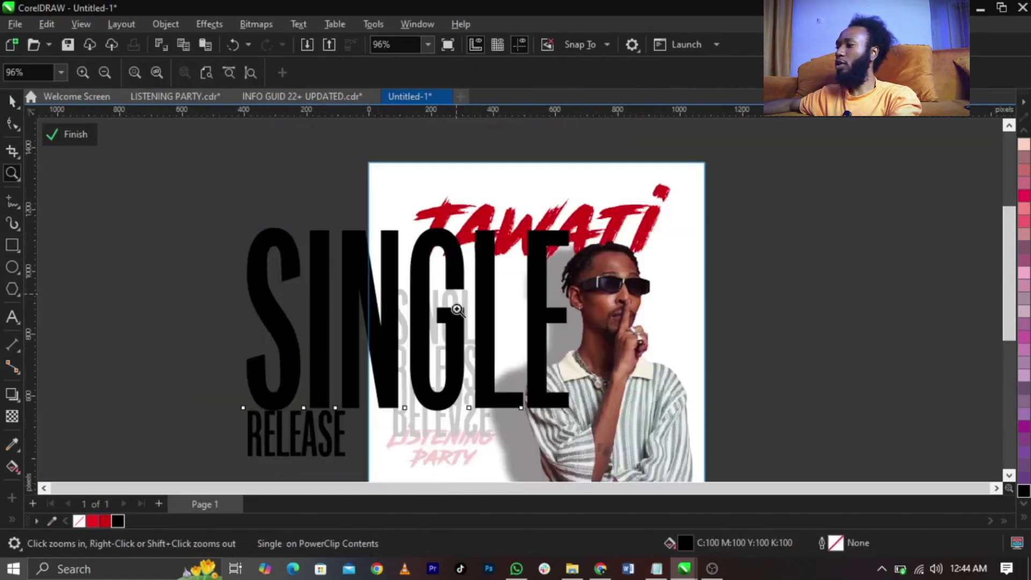
key(space)
drag(478, 337, 521, 229)
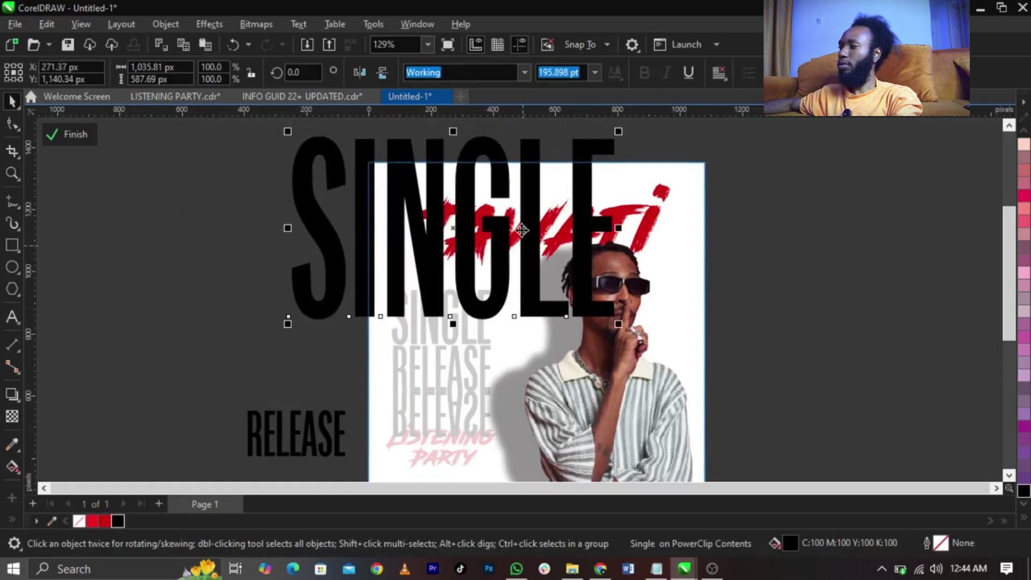
click(538, 273)
drag(618, 324, 685, 250)
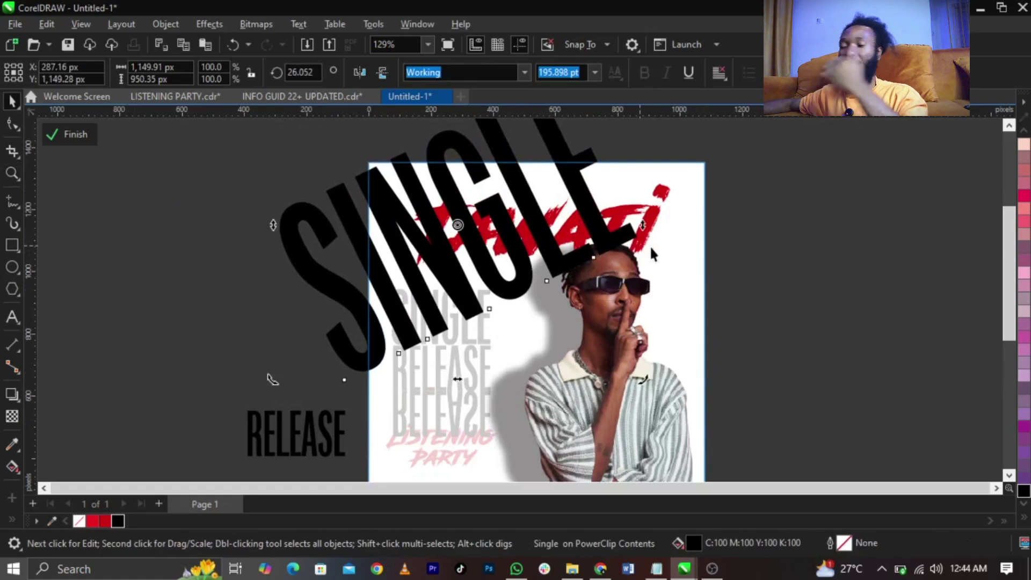
key(ctrl+z)
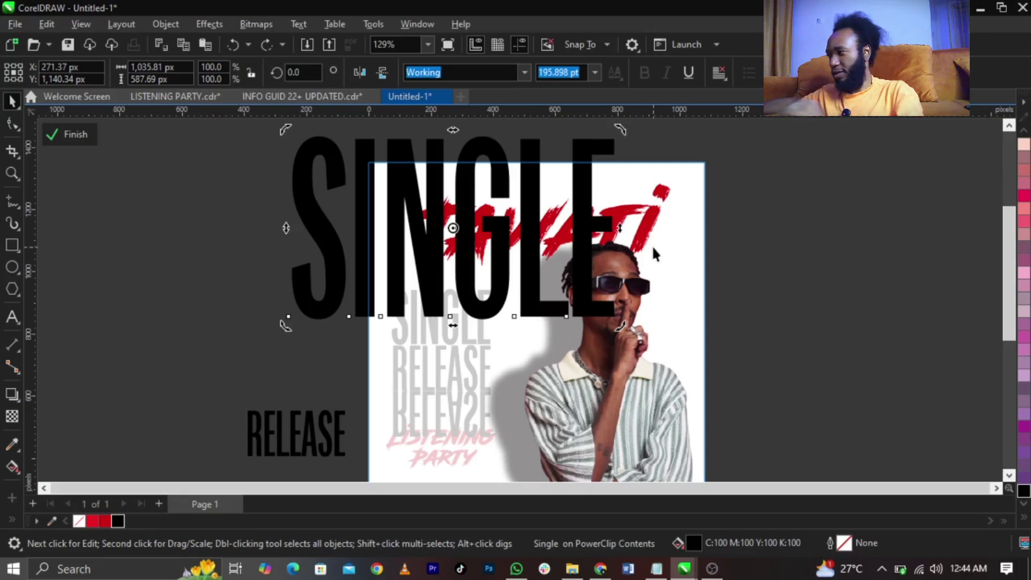
click(590, 244)
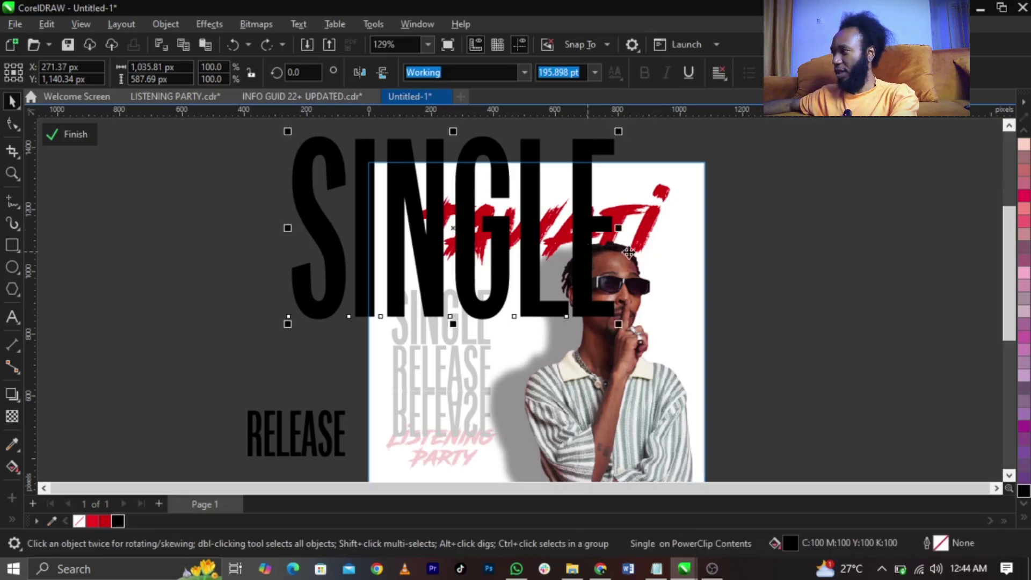
scroll(1024, 269, up, 5)
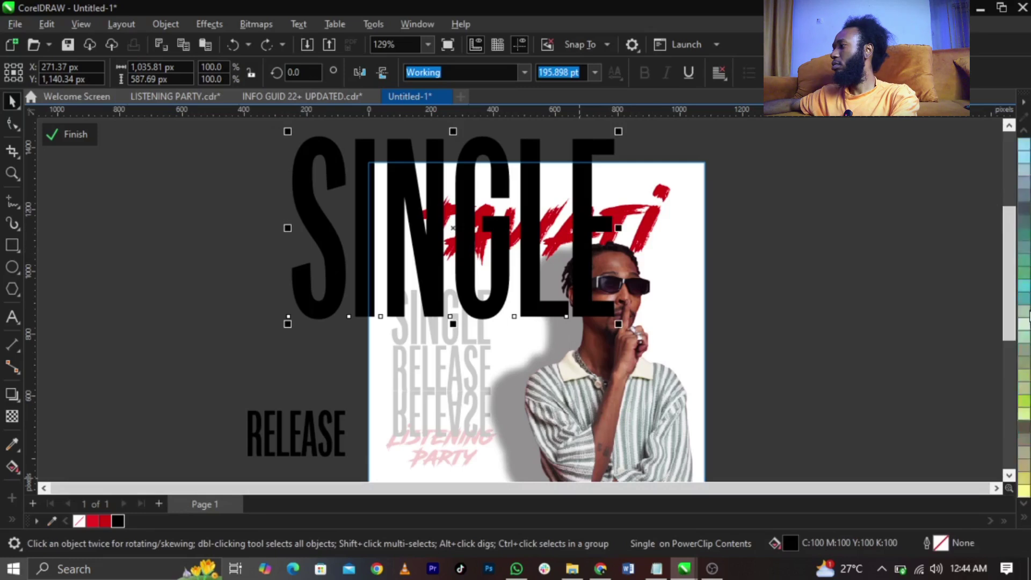
click(1024, 249)
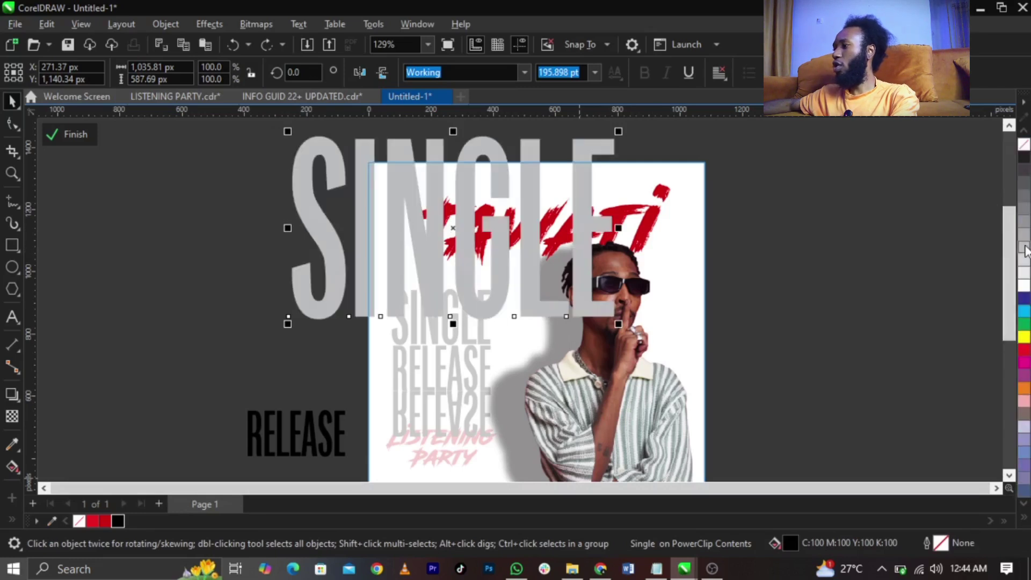
key(ctrl+z)
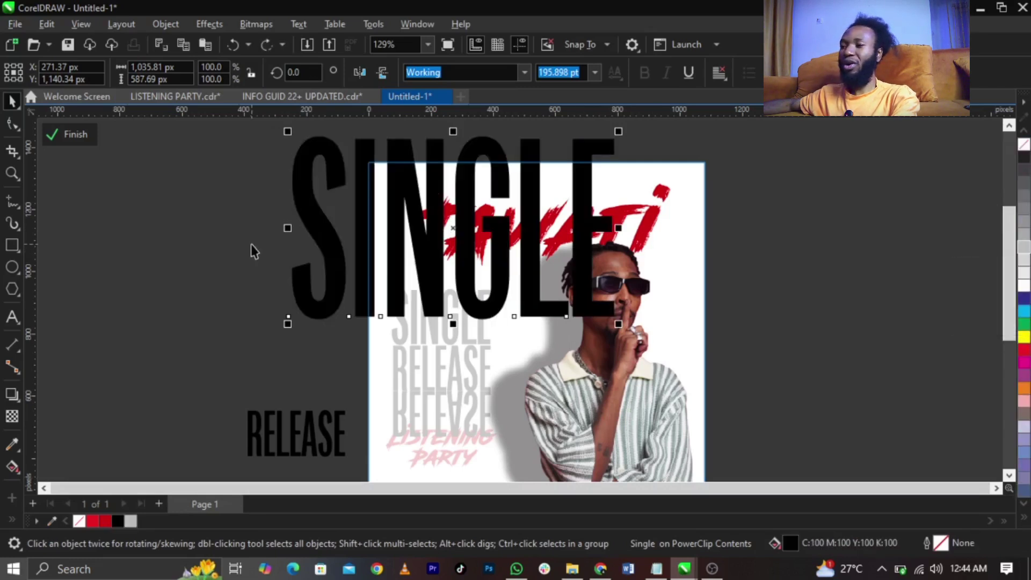
click(12, 416)
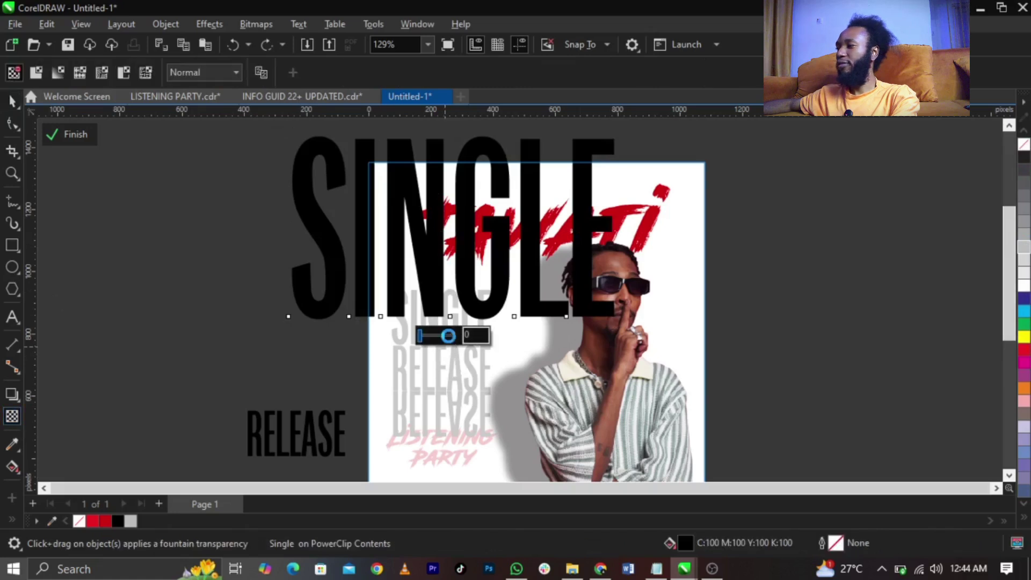
drag(449, 336, 369, 339)
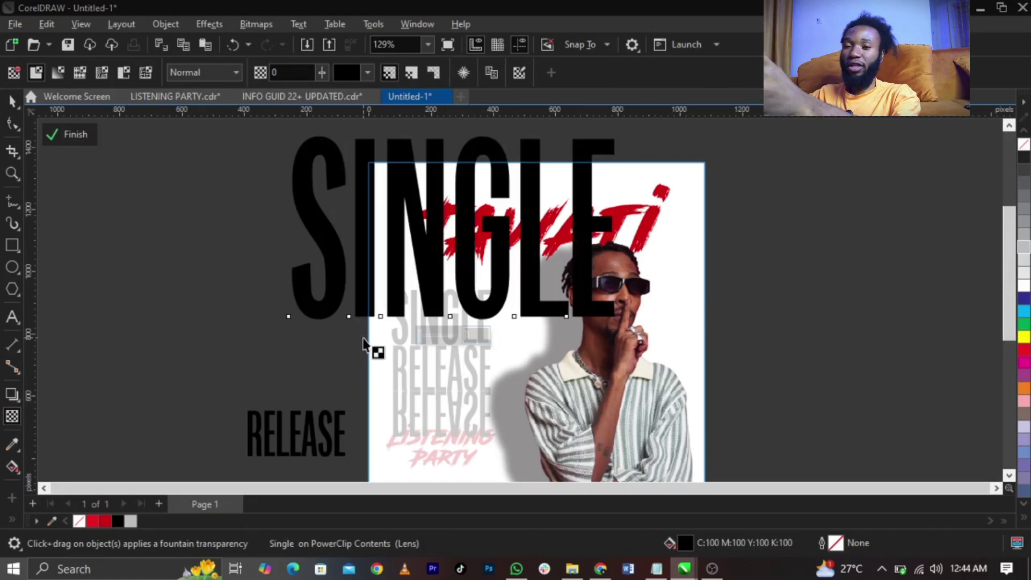
key(space)
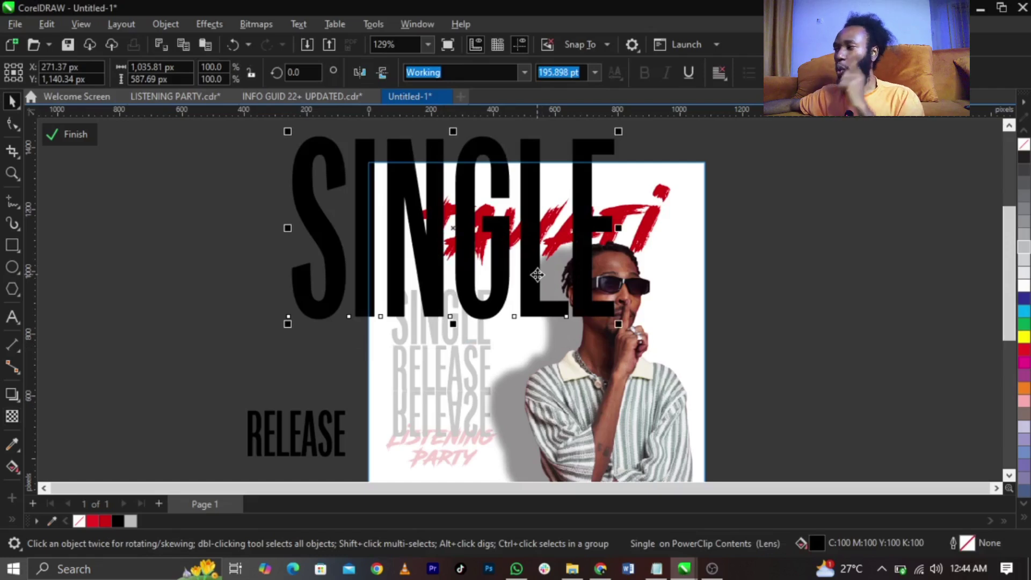
click(537, 275)
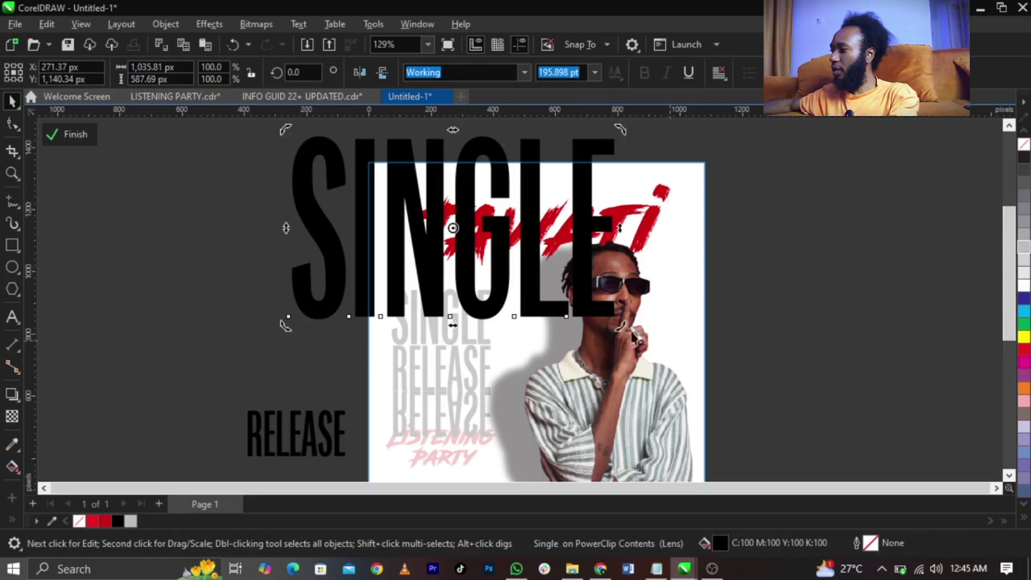
Rotate SINGLE about 23°, shrink it slightly, and reposition it over the title
drag(618, 327, 642, 189)
drag(685, 331, 640, 333)
scroll(483, 226, up, 2)
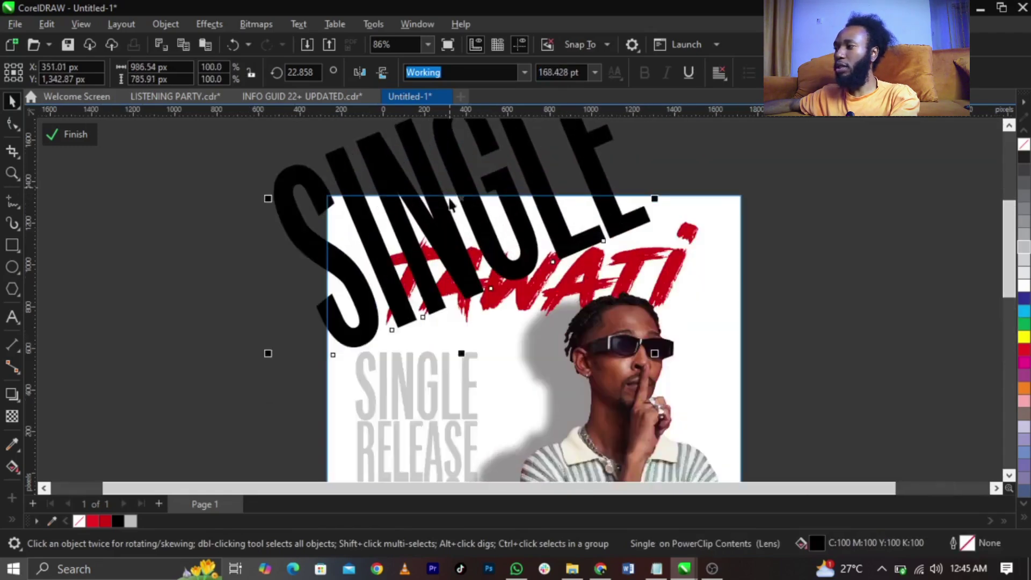
mouse_move(448, 229)
mouse_down()
mouse_move(445, 214)
mouse_move(439, 237)
mouse_up()
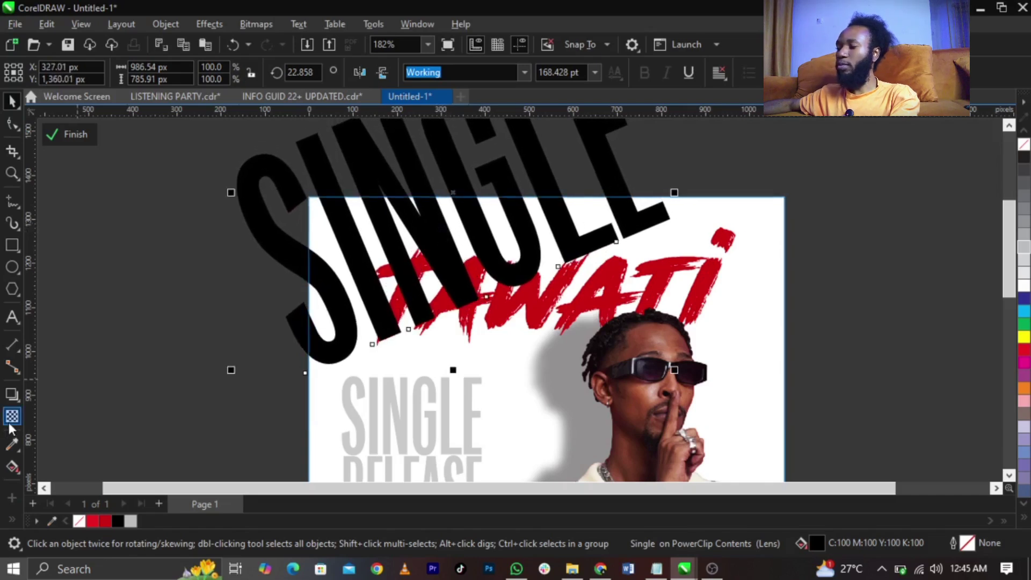
Fade SINGLE with the Transparency tool to about 89 so it reads as a faint watermark
click(12, 416)
drag(448, 383, 453, 386)
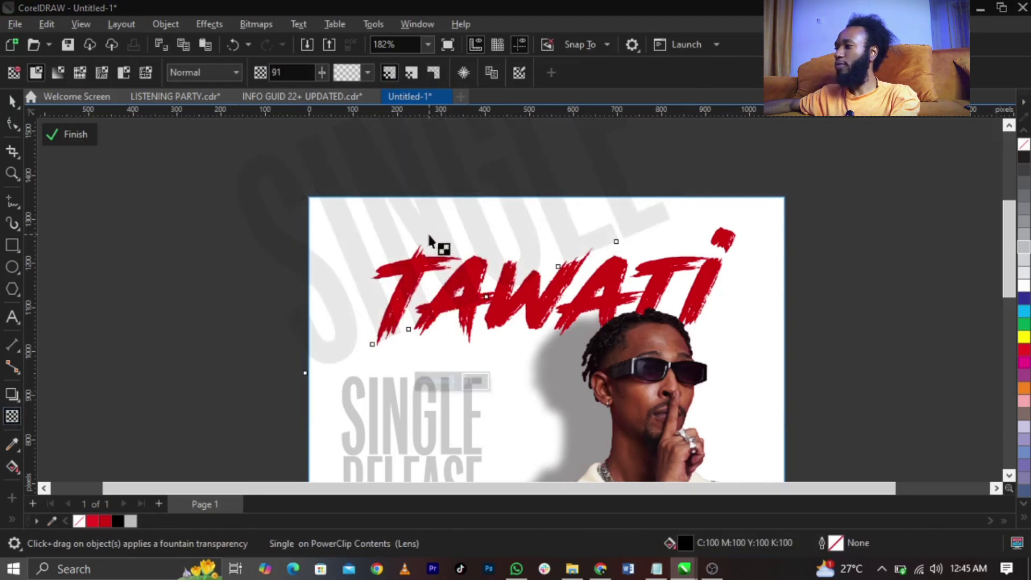
key(space)
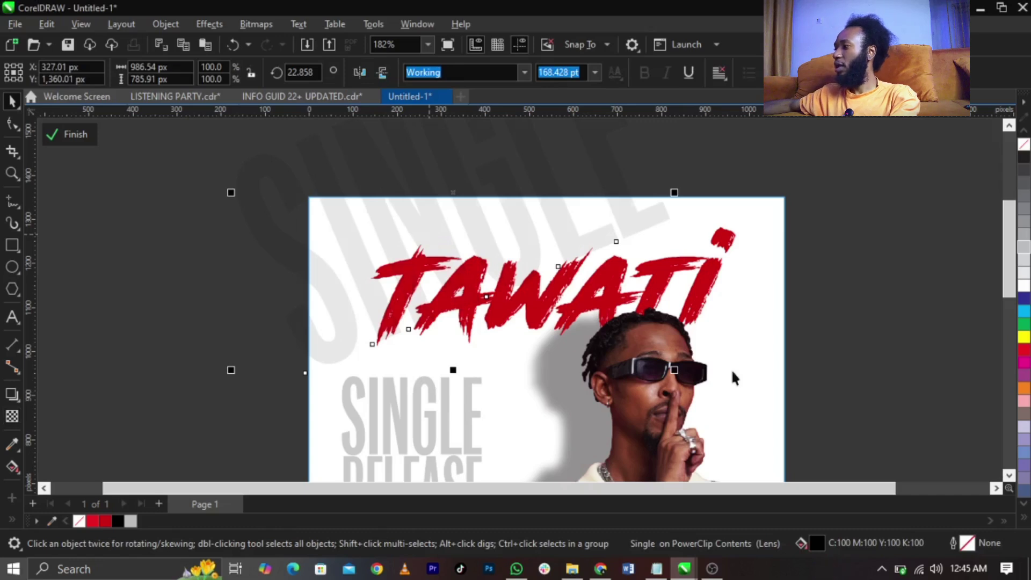
scroll(354, 220, down, 3)
Enlarge RELEASE about threefold, place it on the flyer's lower half, and rotate it 22.7°
click(686, 260)
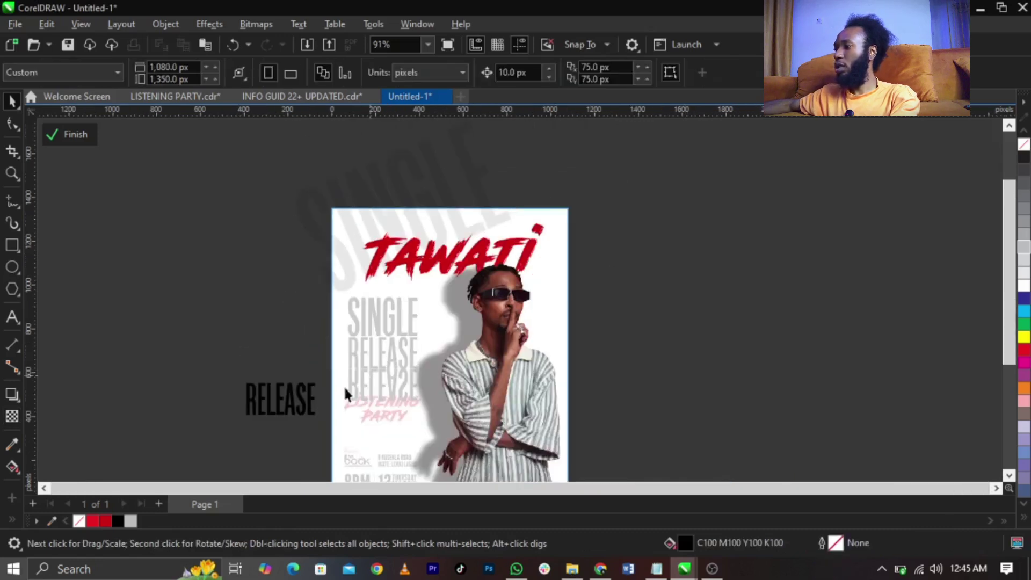
click(314, 405)
drag(325, 371, 454, 310)
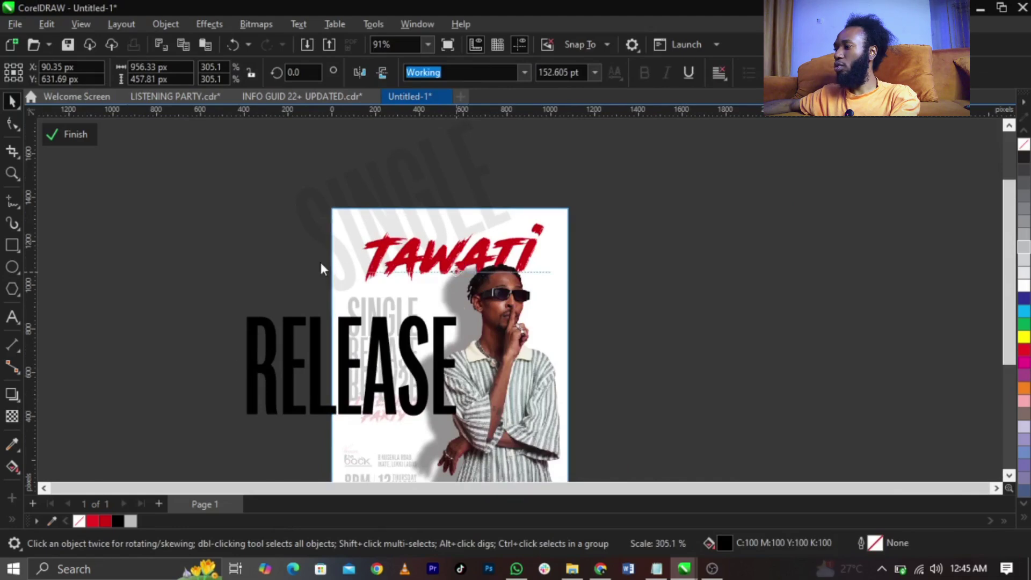
scroll(322, 269, down, 1)
drag(408, 378, 560, 486)
click(705, 371)
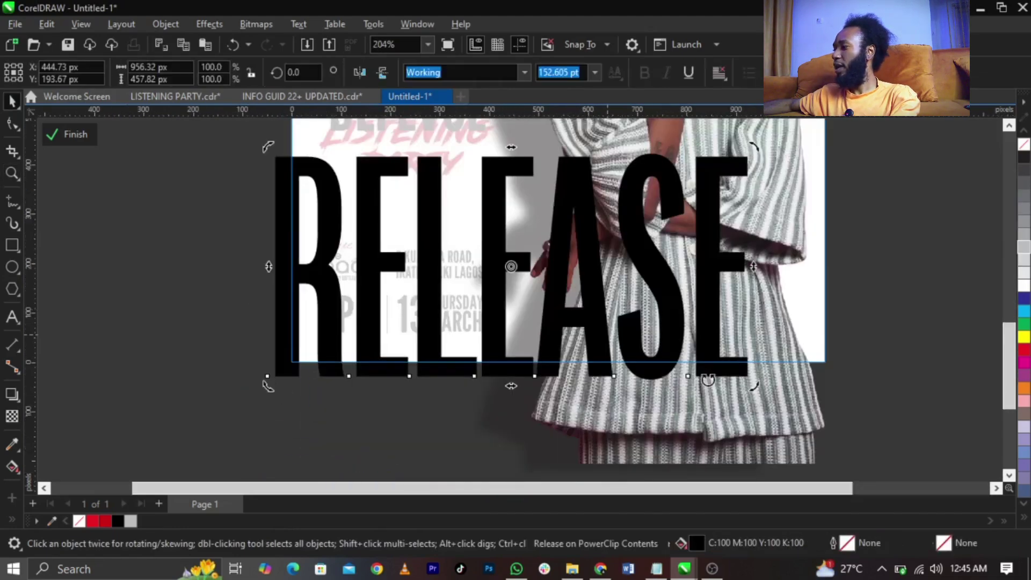
drag(754, 388, 810, 285)
click(606, 262)
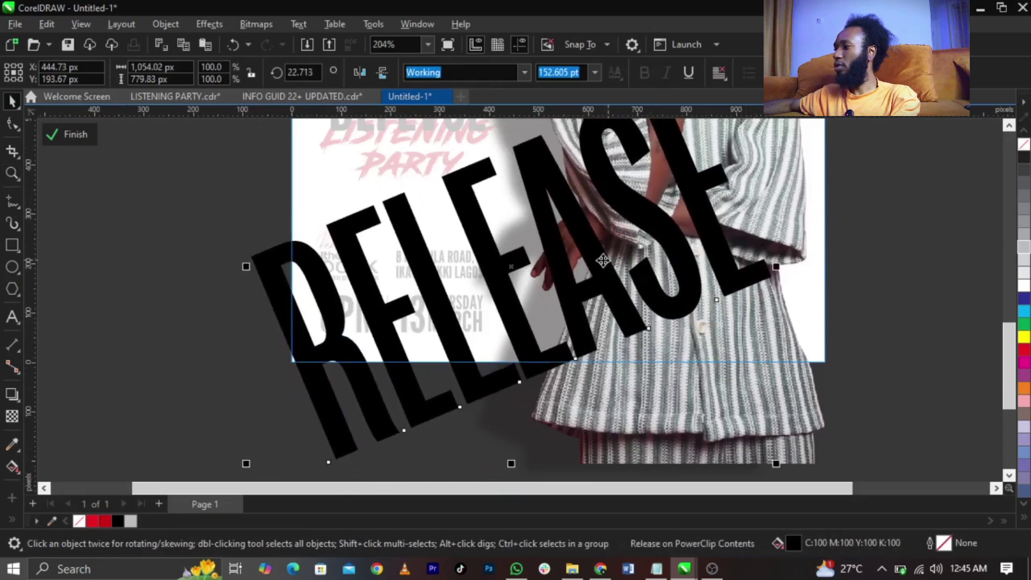
drag(607, 261, 628, 290)
Give RELEASE a uniform transparency of 89 so it fades to faint grey
click(11, 416)
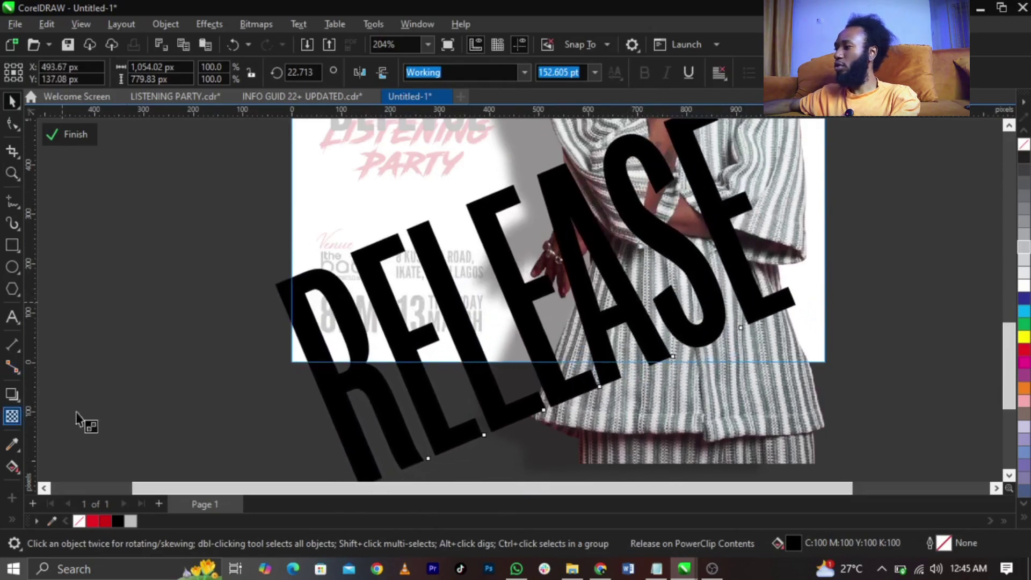
scroll(553, 416, down, 4)
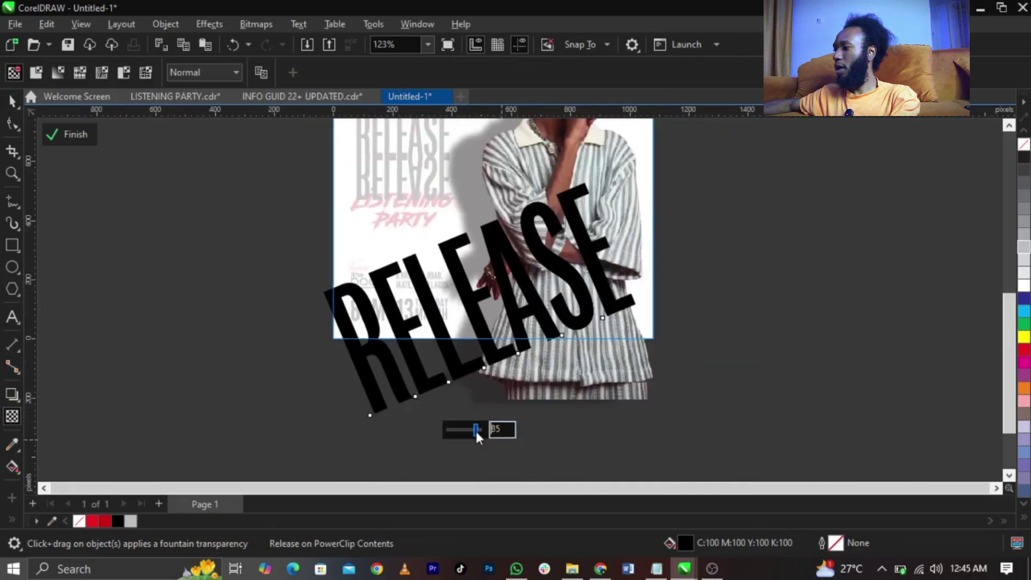
click(475, 429)
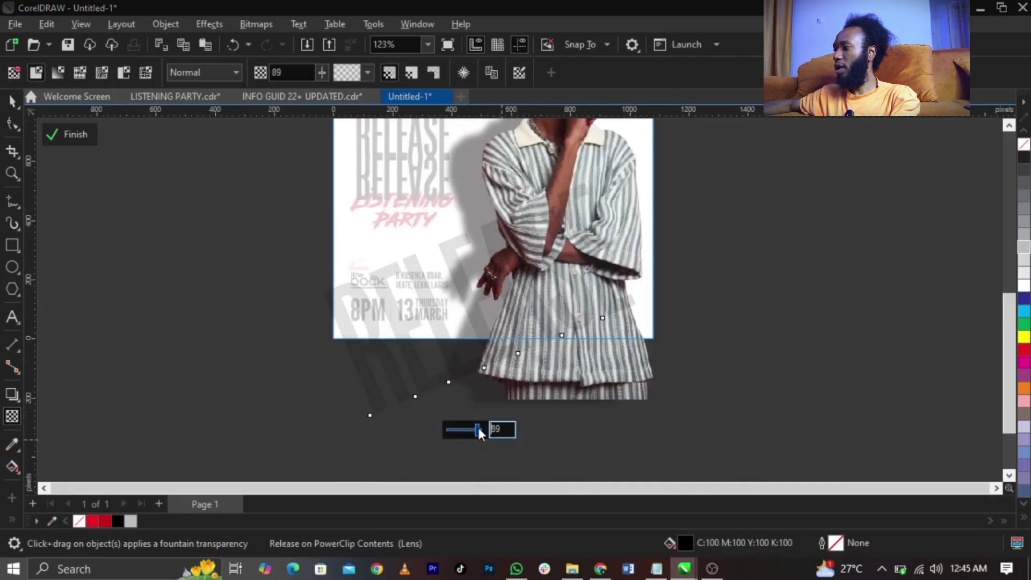
key(space)
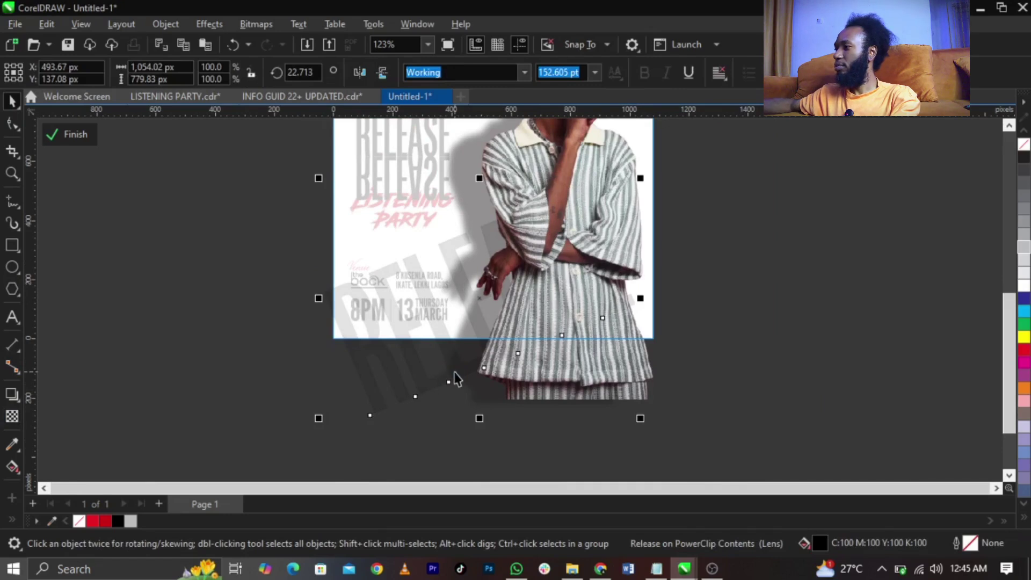
scroll(748, 293, down, 4)
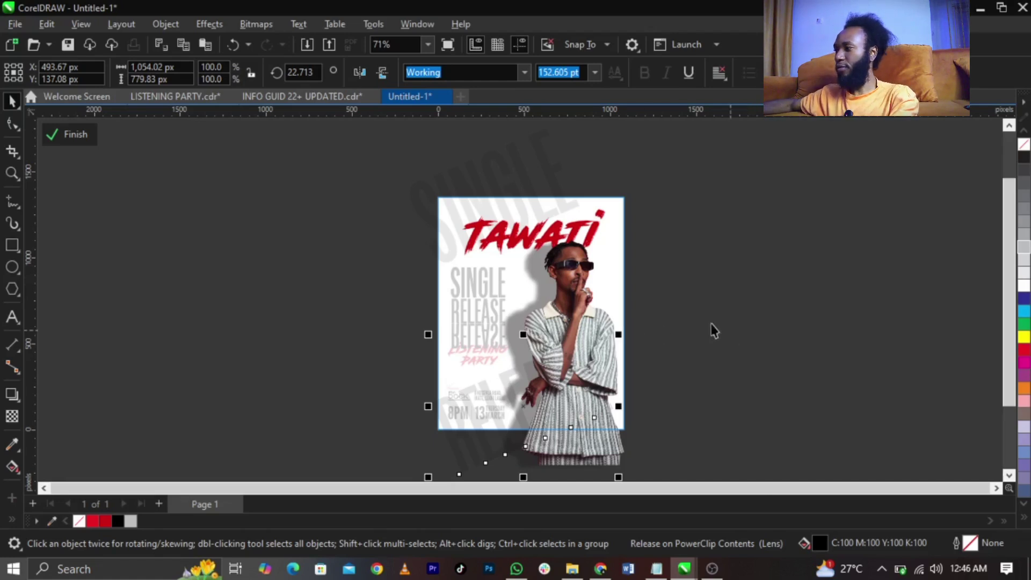
Leave the flyer's PowerClip contents editing and zoom to fit the whole page
click(505, 188)
ctrl+click(776, 400)
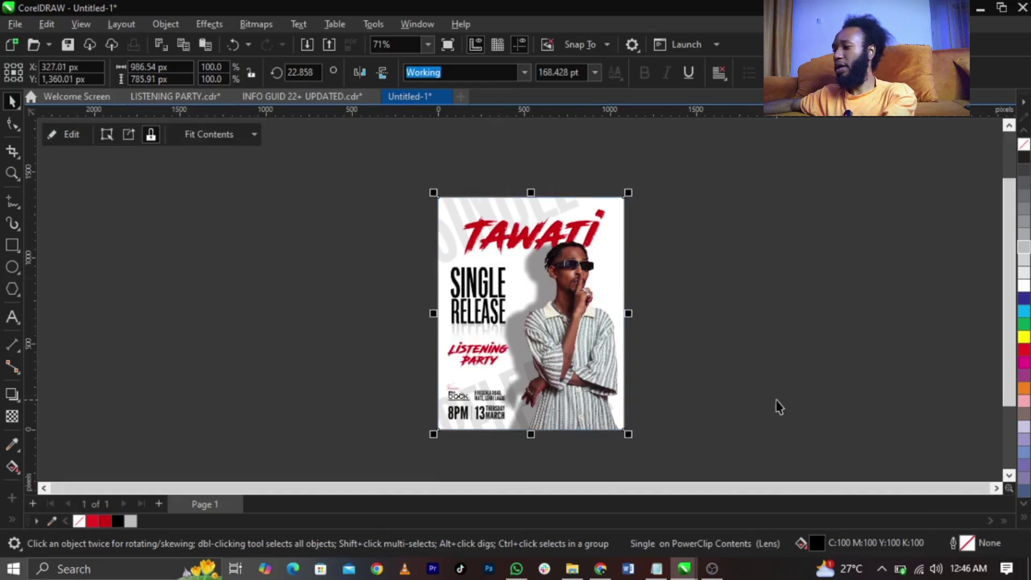
click(777, 400)
key(F4)
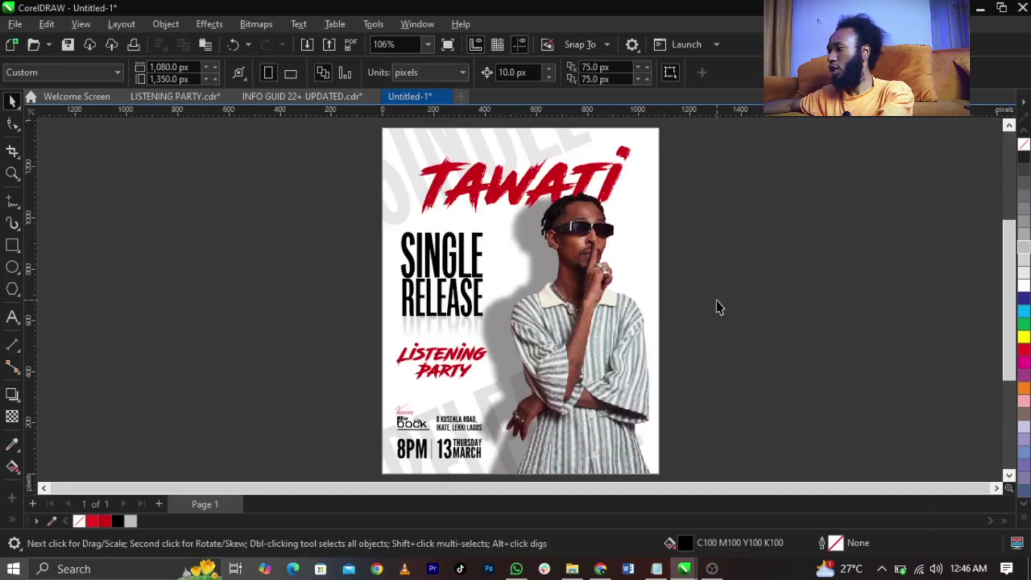
click(583, 417)
click(774, 362)
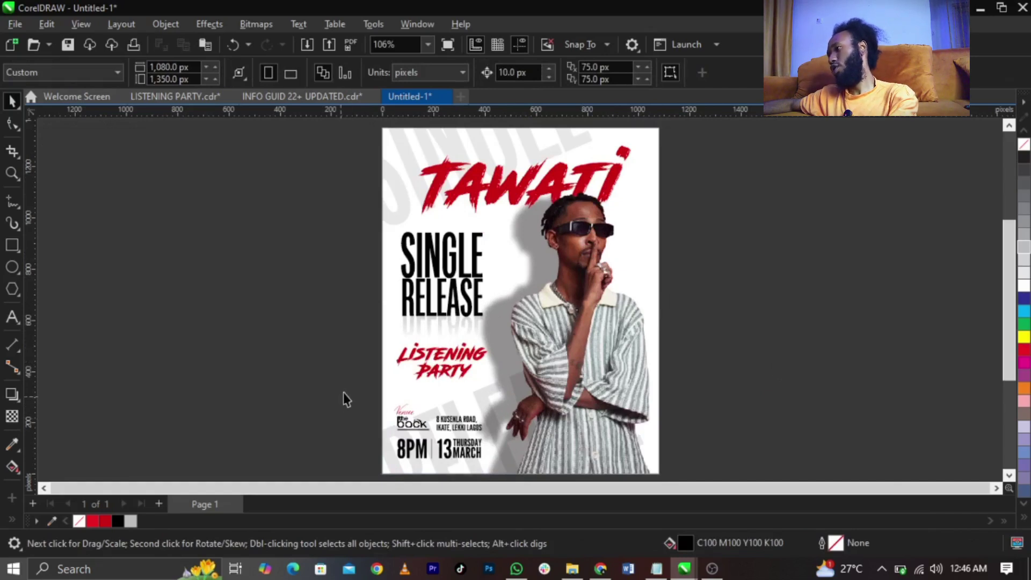
Scale the TAWATI title to 106.5% inside the flyer's contents, then preview full screen with F9
click(616, 222)
double_click(621, 161)
click(619, 164)
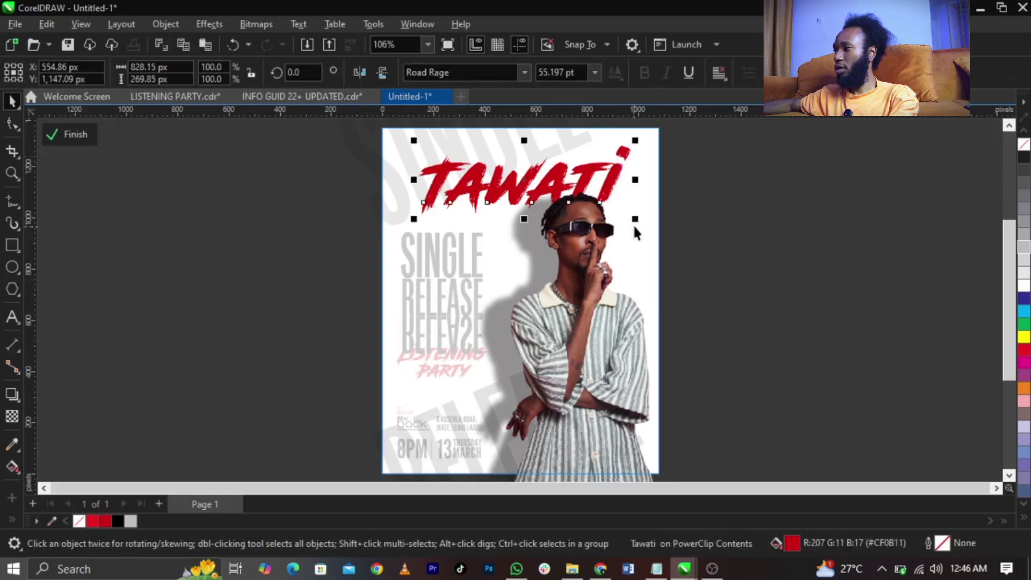
drag(634, 219, 641, 225)
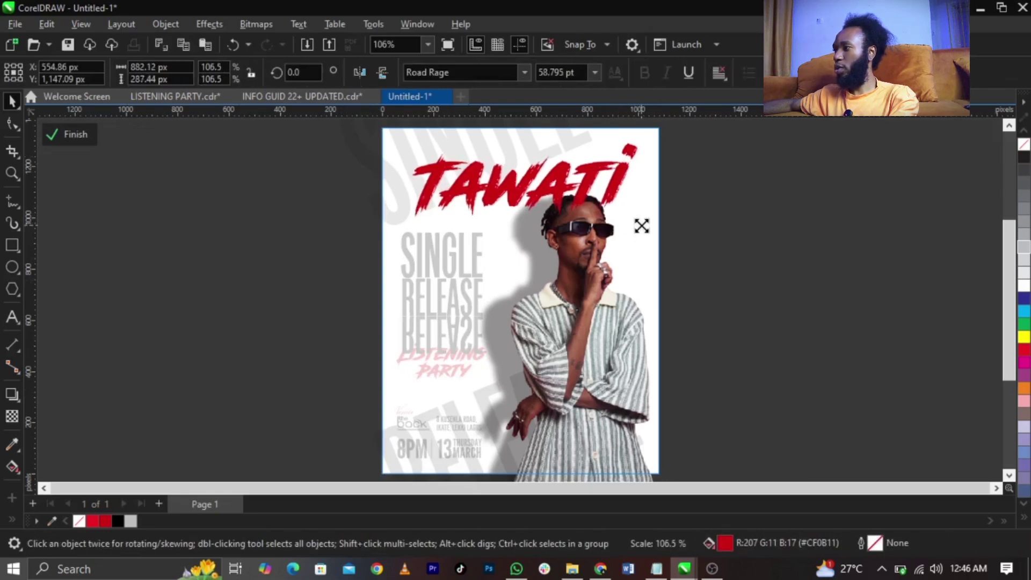
ctrl+click(721, 251)
click(721, 251)
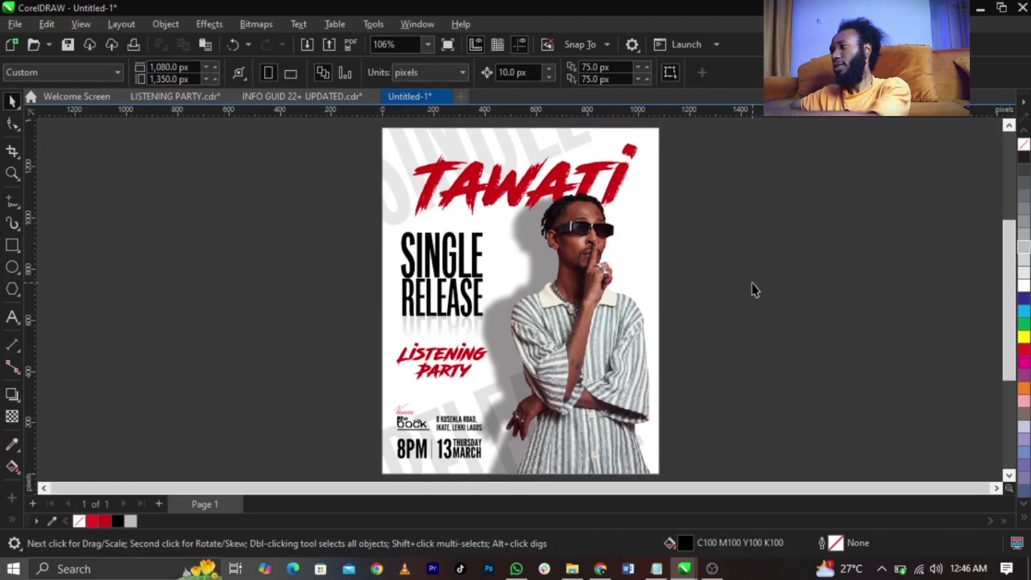
key(F9)
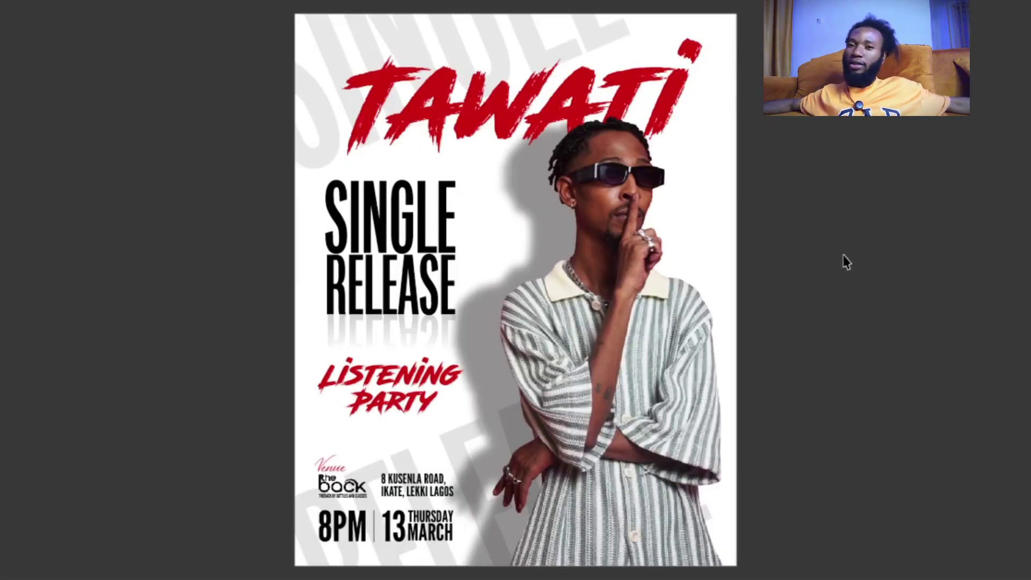